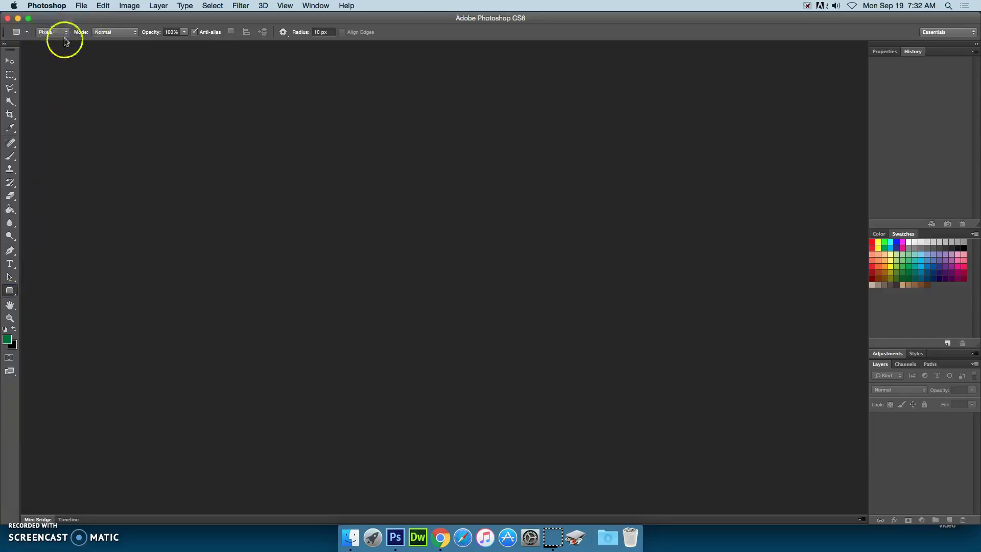
left_click(52, 33)
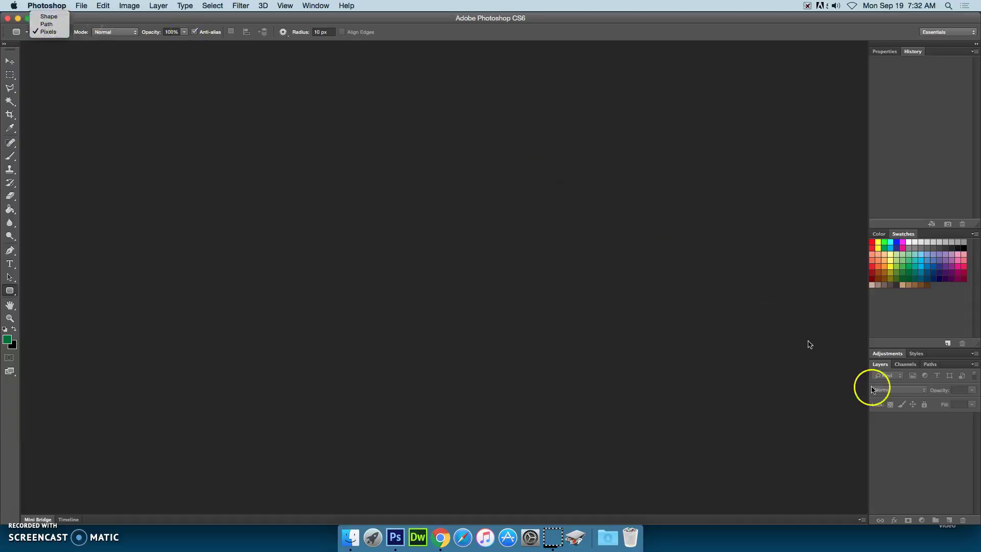
left_click(272, 22)
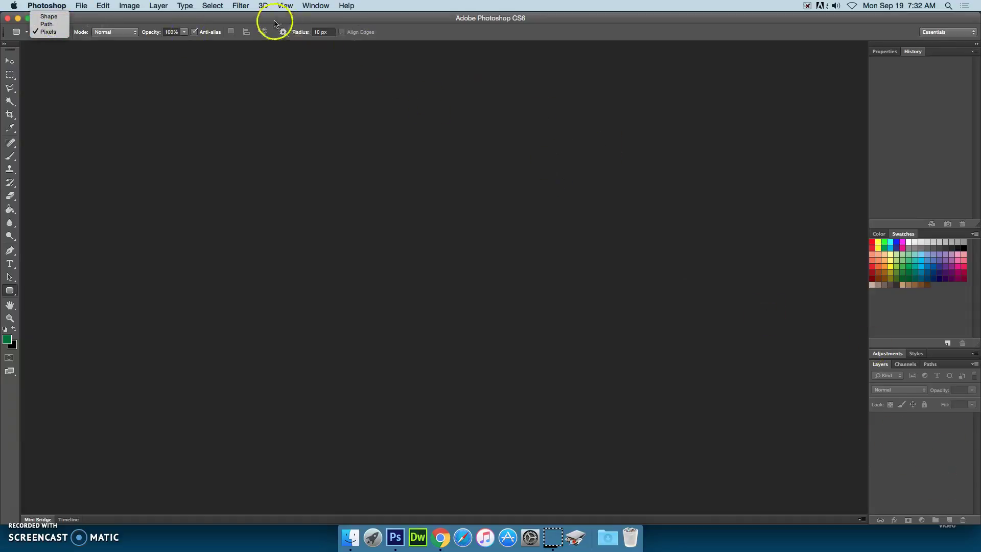
Create a new document from the U.S. Paper preset, changed to 11 inches wide by 8.5 inches high at 300 pixels/inch.
left_click(79, 5)
left_click(86, 20)
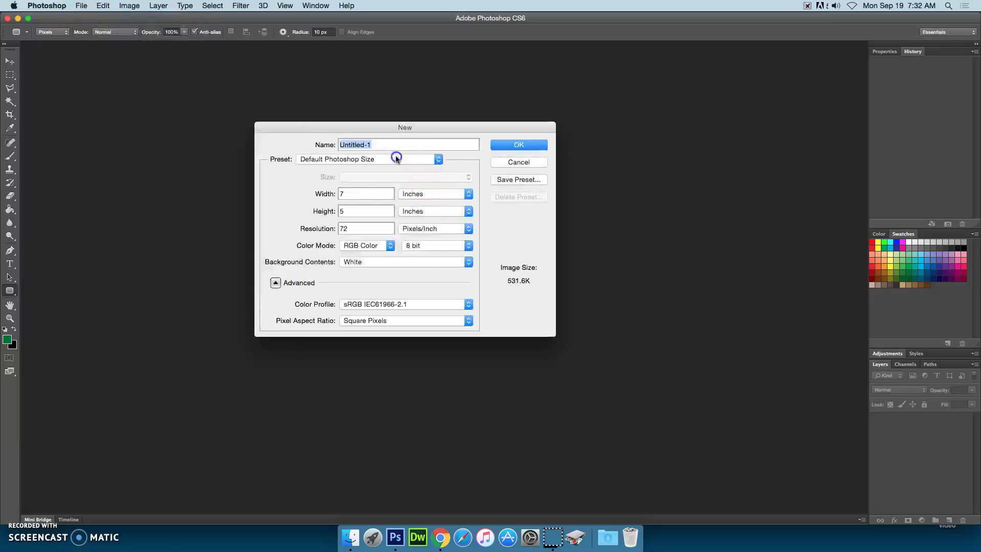
left_click(396, 159)
left_click(366, 175)
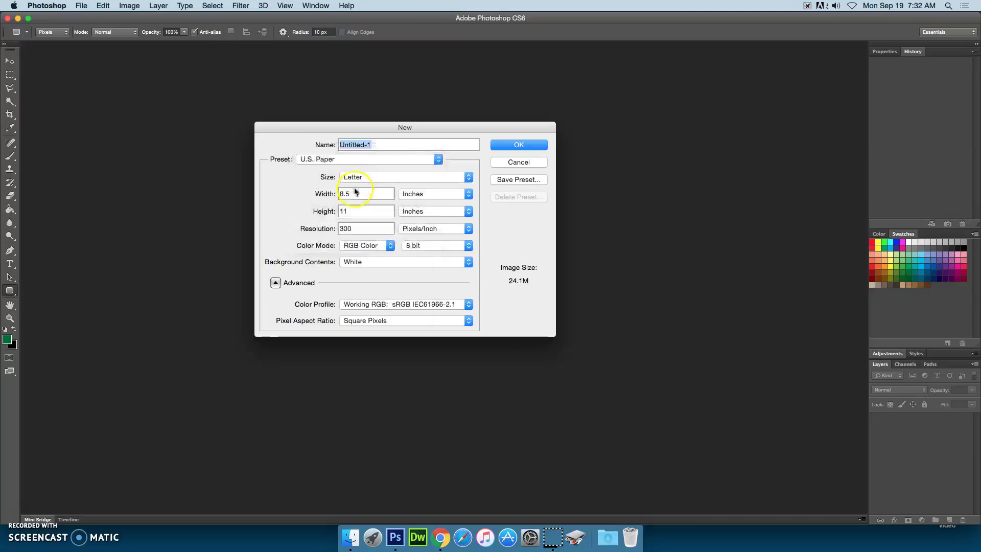
double_click(356, 193)
type("11")
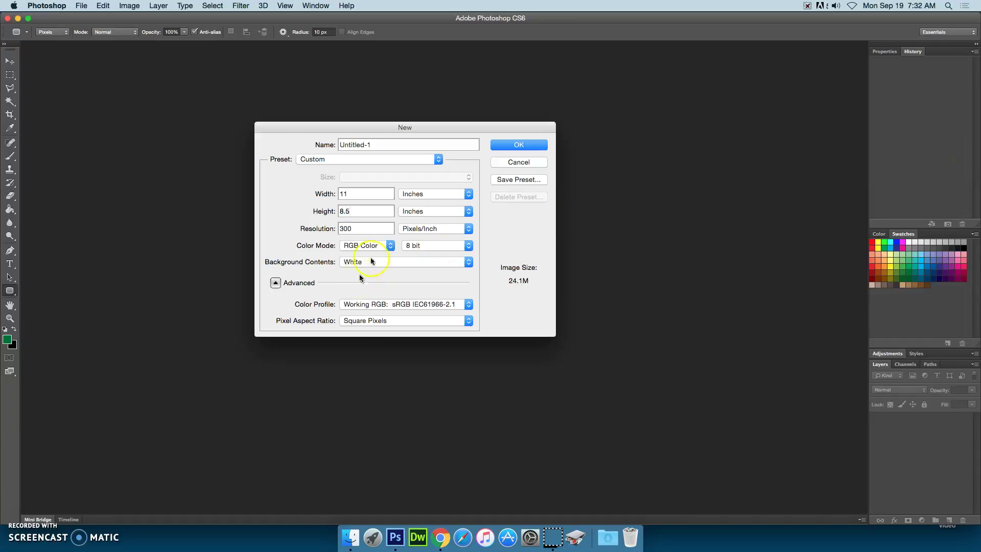
left_click(539, 146)
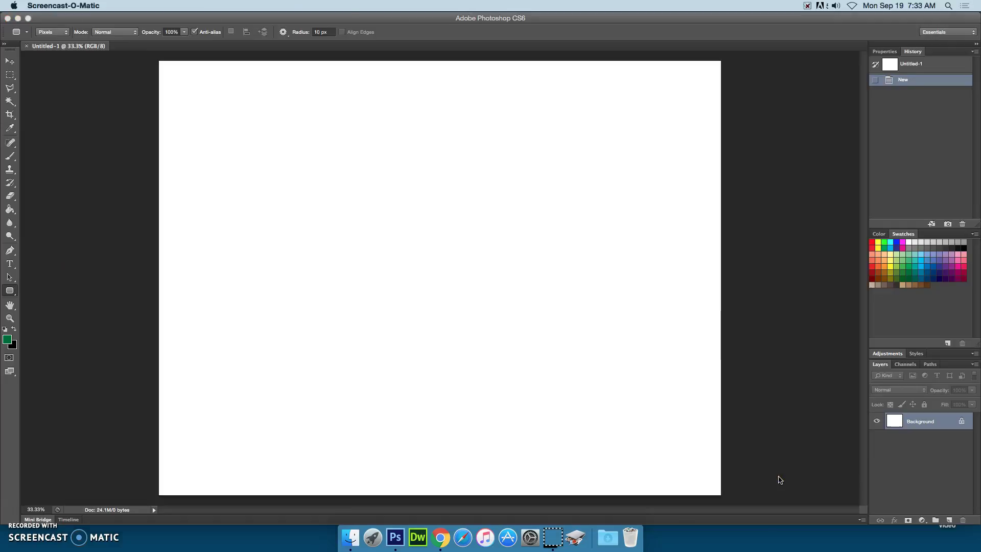
Add a new layer above the background and name it "grass".
left_click(772, 465)
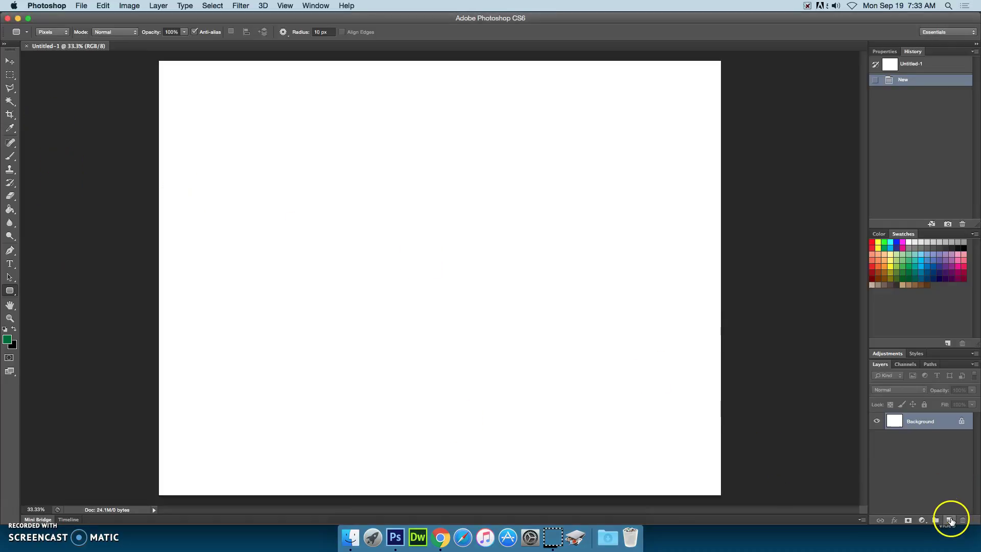
left_click(950, 520)
double_click(920, 422)
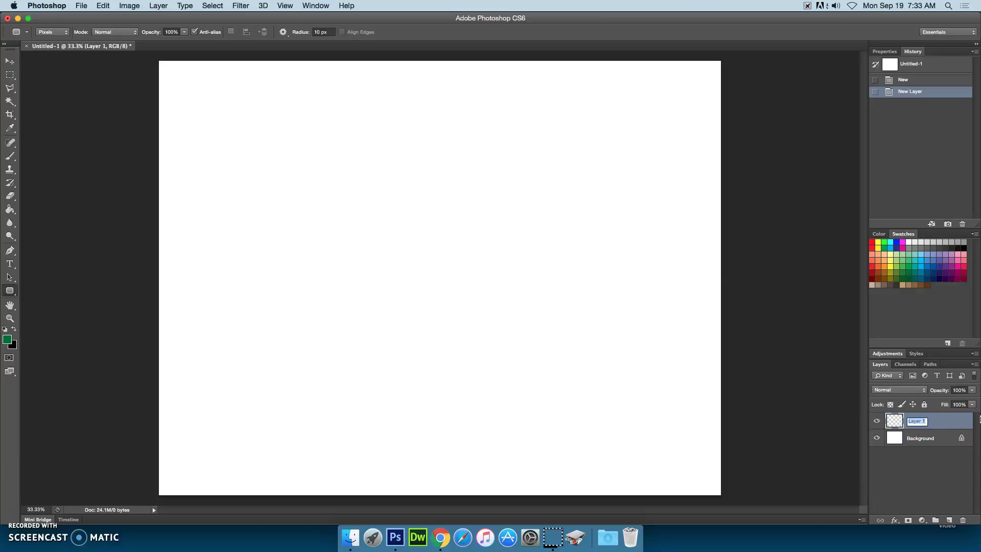
type("grass")
key("Return")
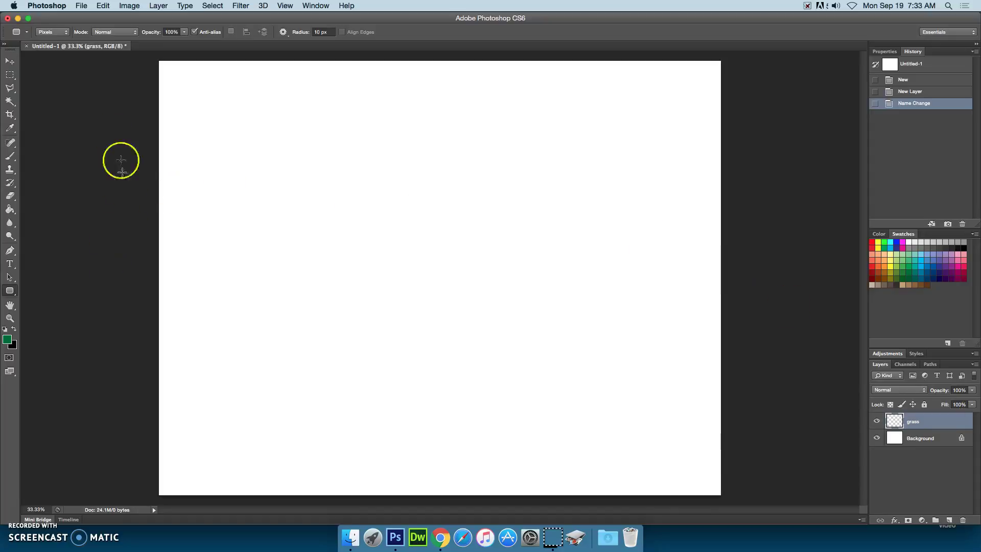
Choose the Brush tool with the 134 px grass brush tip.
left_click(11, 157)
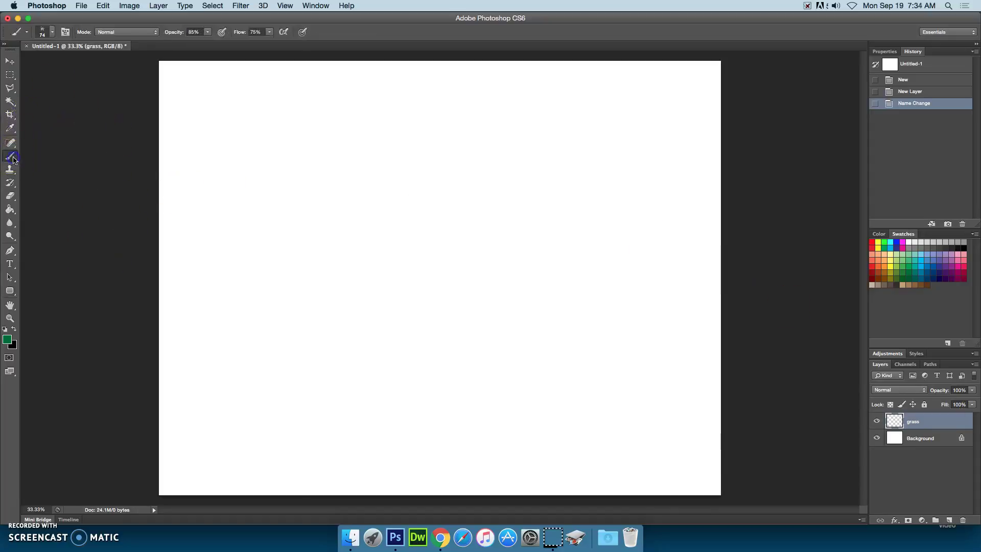
left_click(52, 33)
left_click_drag(116, 109, 120, 156)
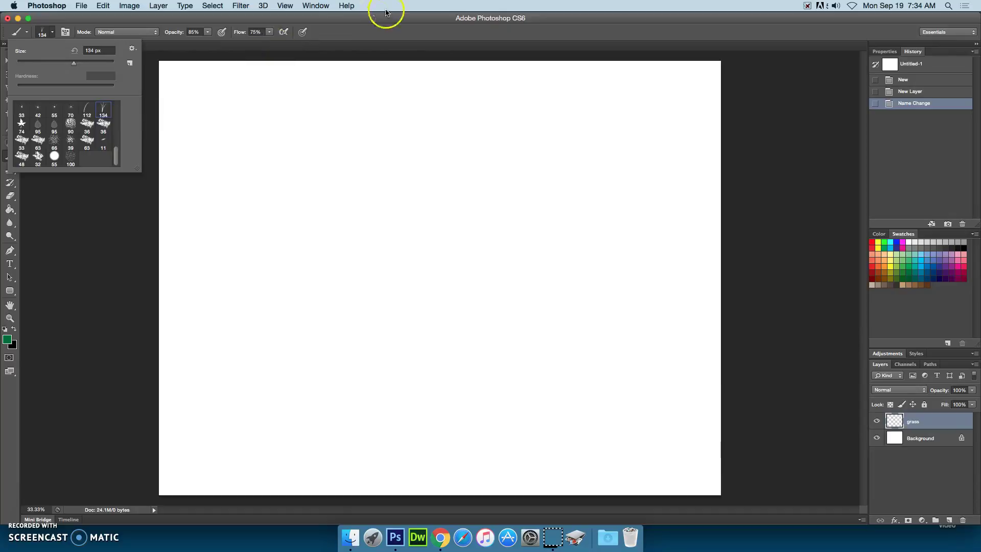
left_click(373, 24)
Paint a few test grass strokes in the lower part of the canvas and revert to the state before them.
left_click(233, 395)
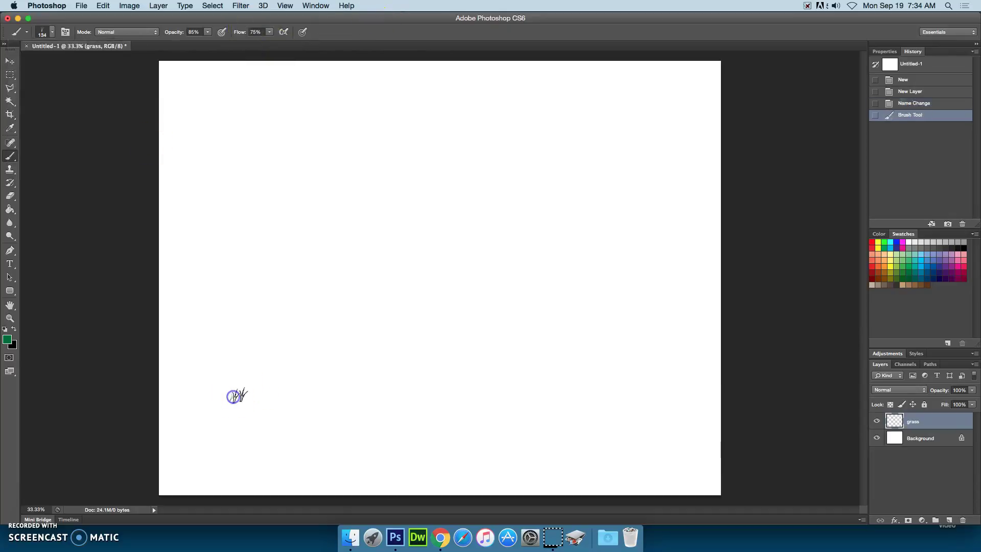
mouse_move(232, 392)
left_mouse_down()
mouse_move(266, 384)
mouse_move(261, 399)
mouse_move(359, 400)
left_mouse_up()
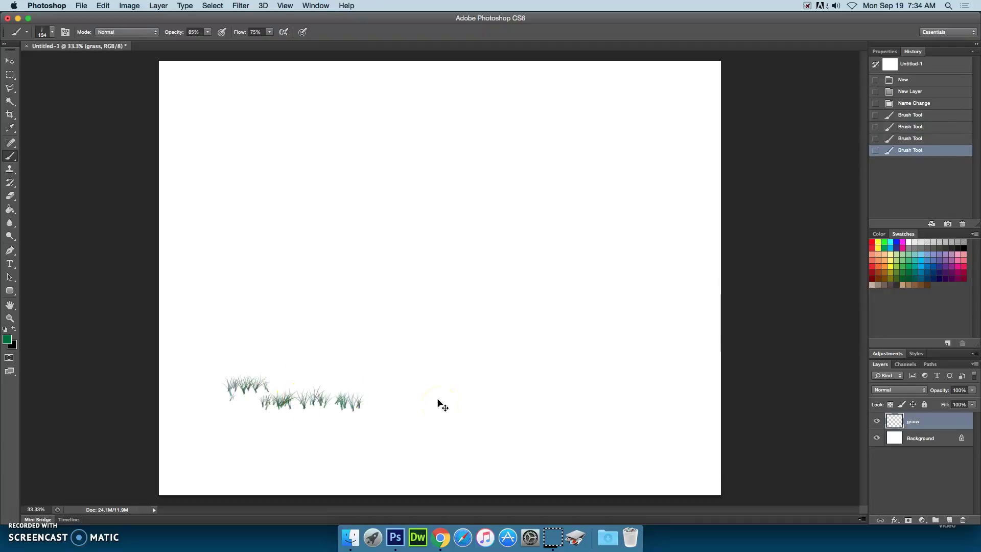
left_click(919, 103)
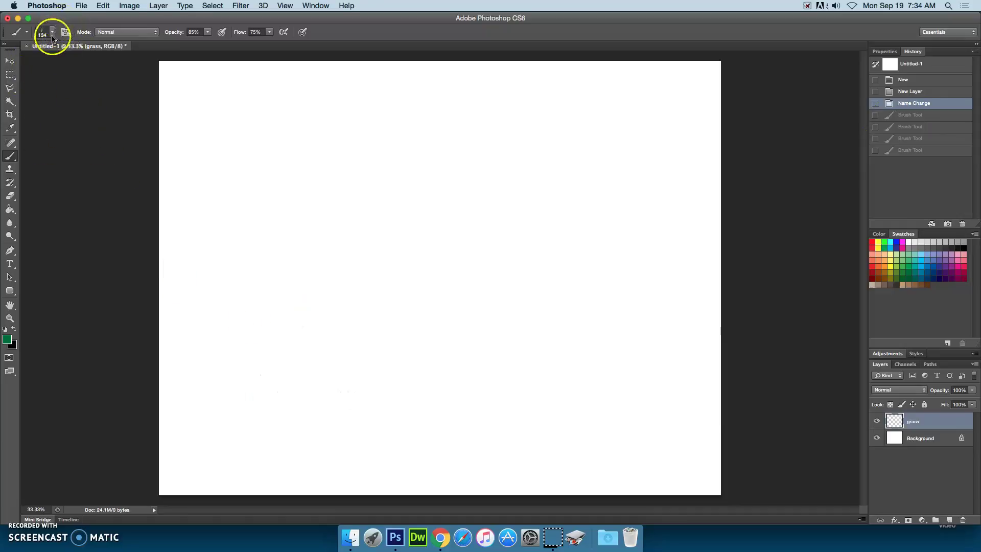
Set the grass brush size to 200 px.
left_click(53, 34)
left_click(89, 52)
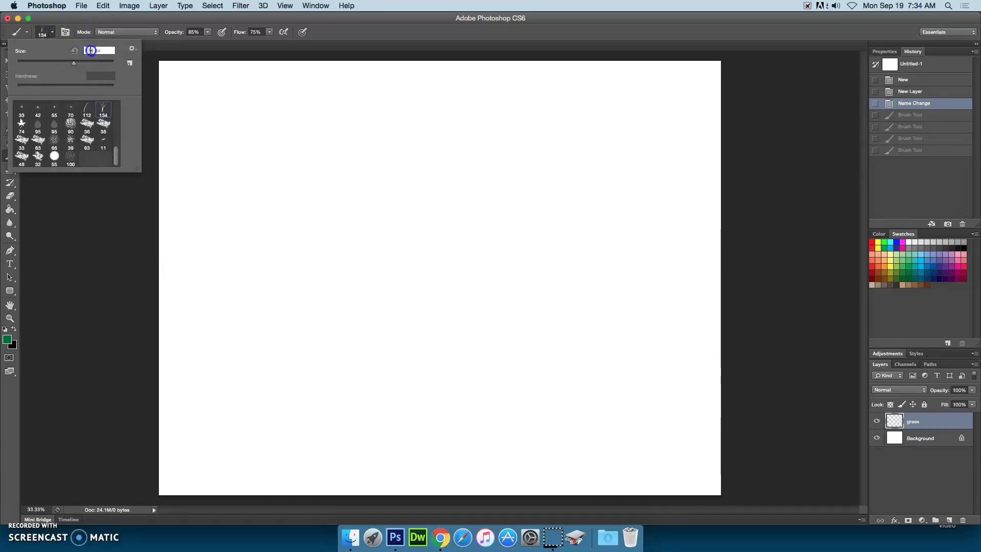
type("200")
key("Return")
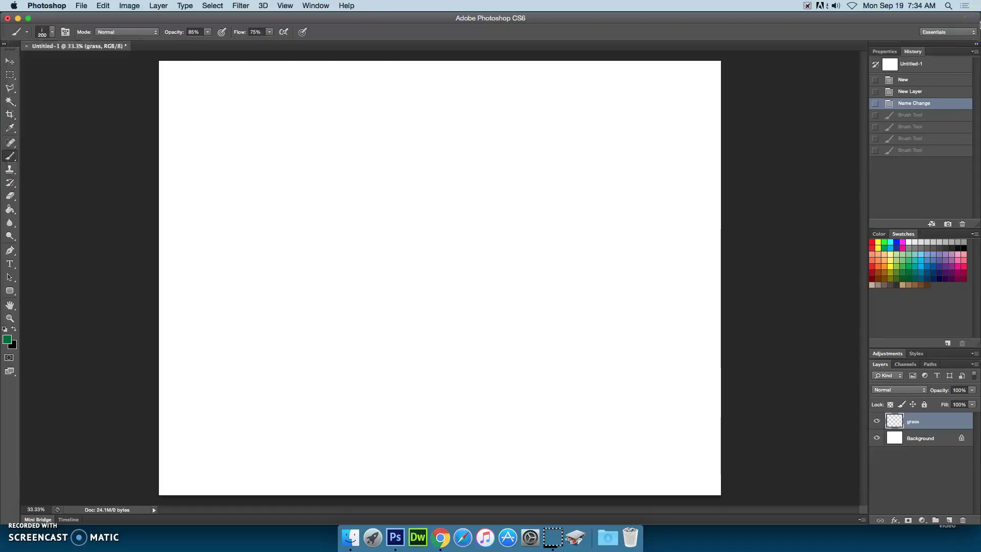
Test the enlarged grass brush near the canvas's lower edge and revert the strokes.
left_click(401, 416)
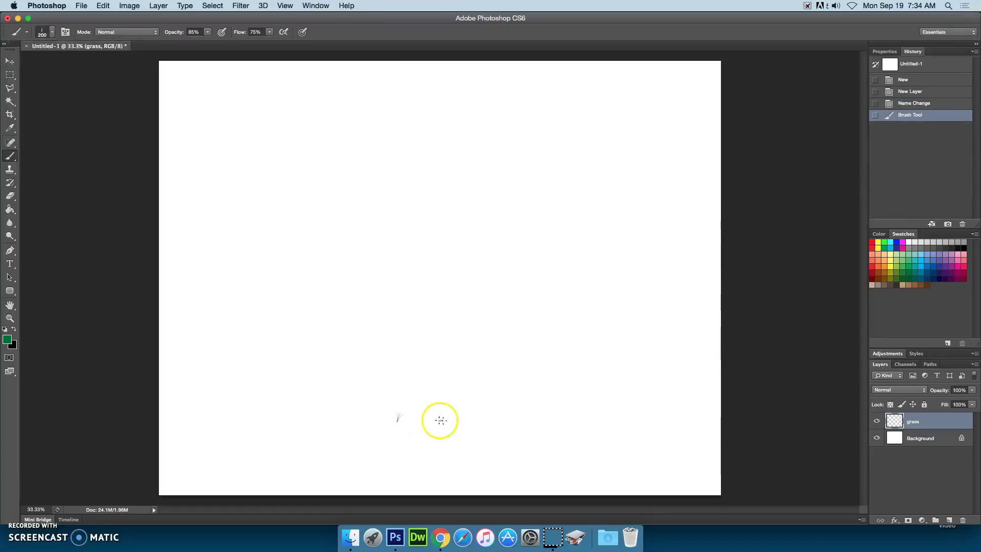
left_click_drag(439, 417, 487, 418)
key("super+z")
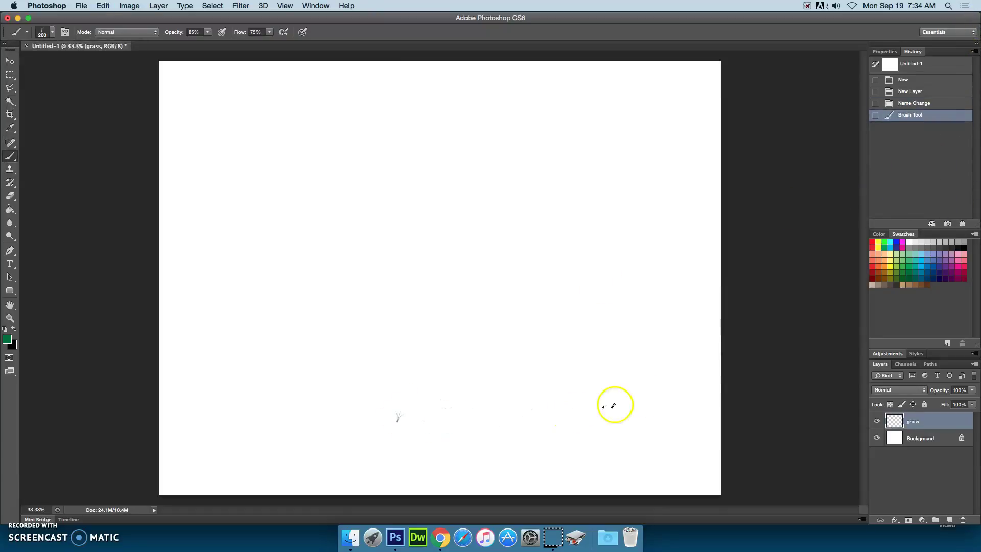
left_click(922, 103)
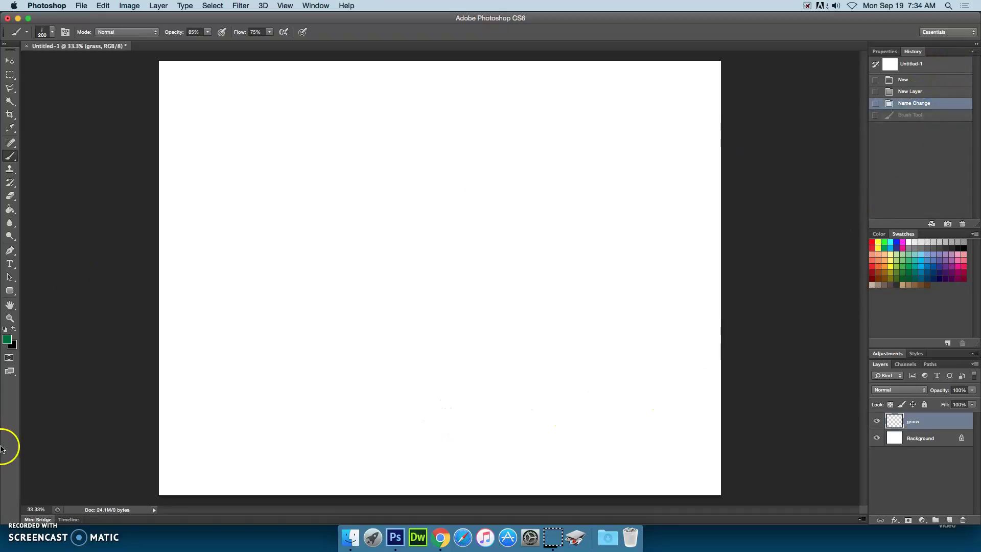
Keep dark green 007236 as the foreground color, set the background color to bright green 8fde29, and return to the Brush tool.
left_click(6, 339)
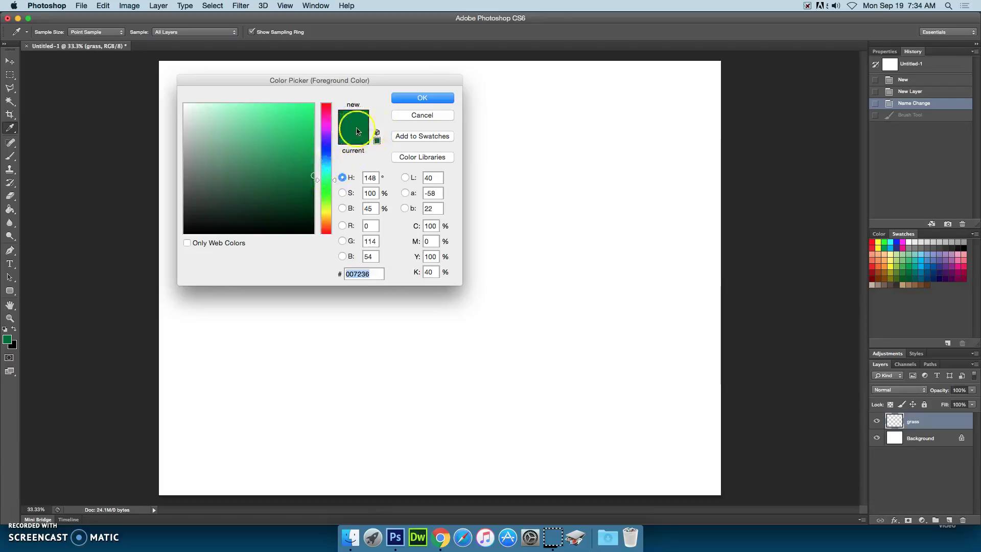
left_click(427, 100)
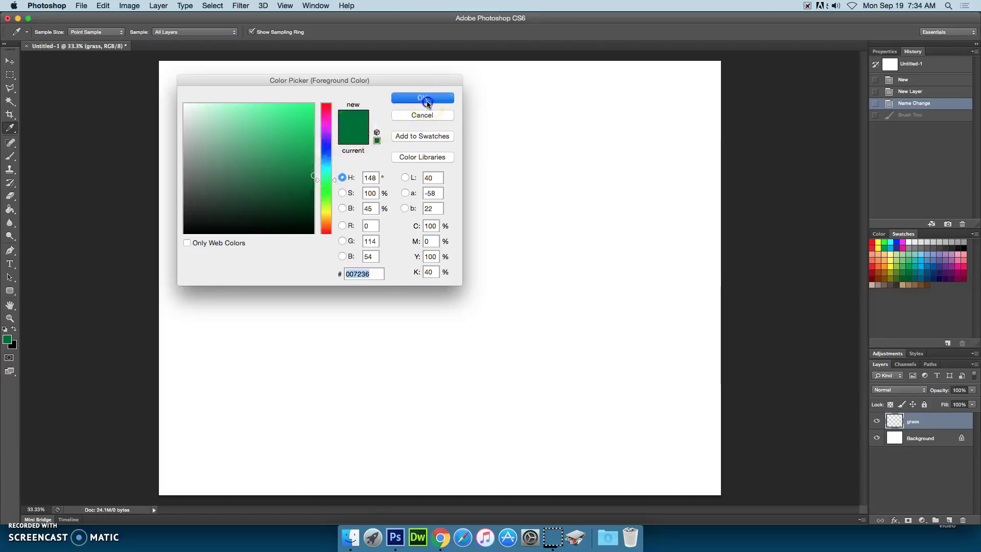
left_click(15, 345)
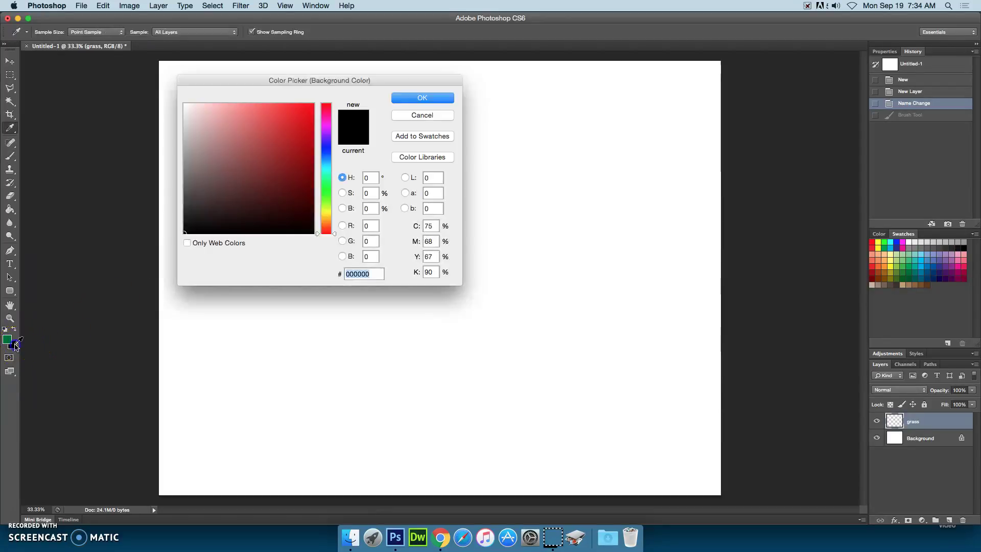
left_click(329, 202)
left_click(275, 117)
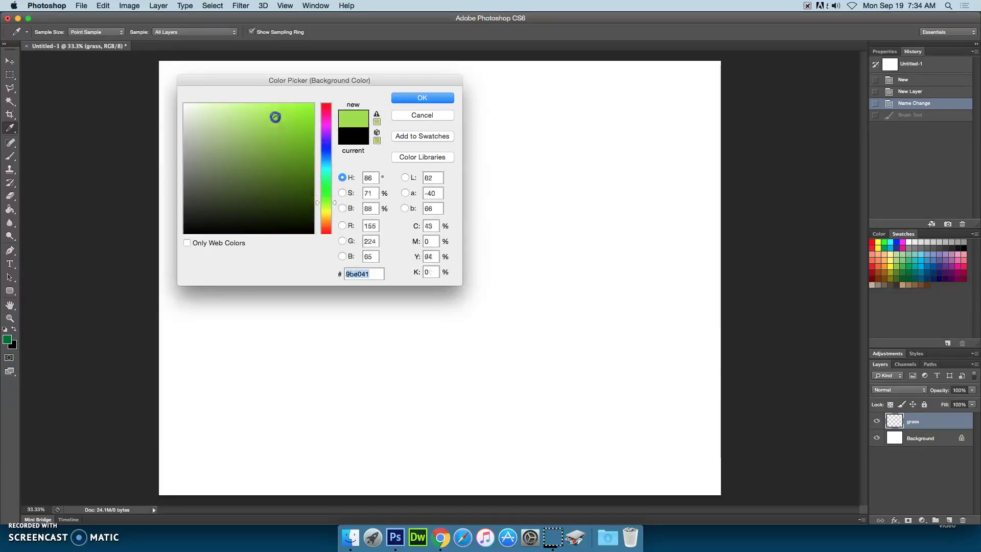
left_click_drag(275, 114, 289, 118)
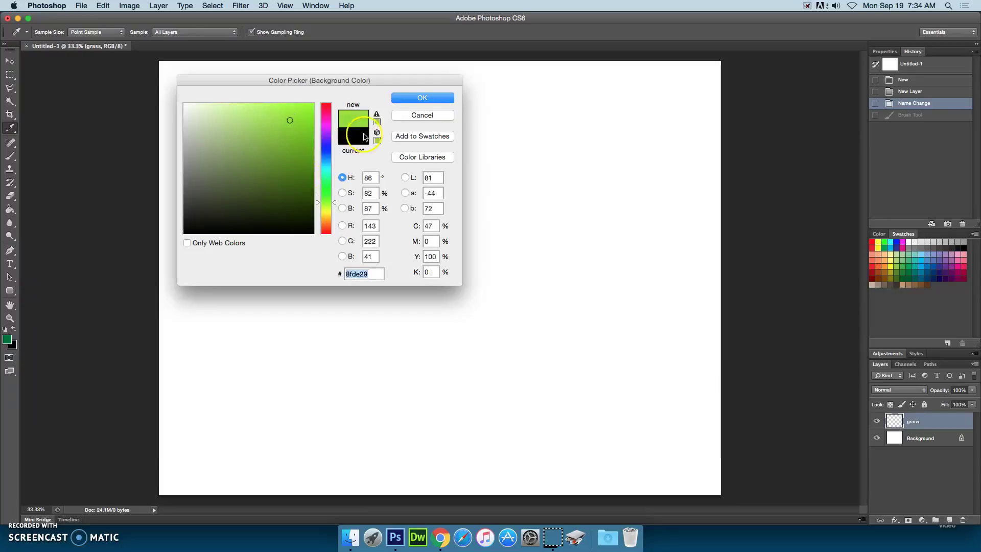
left_click(418, 98)
key("b")
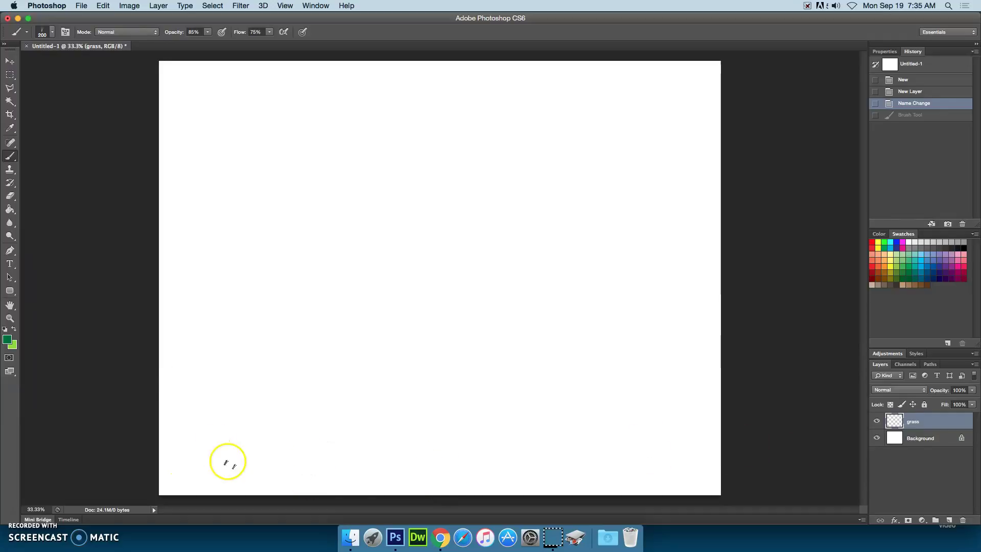
Select a rectangular strip about 1.2 inches tall across the full width of the canvas's lower edge.
left_click(10, 77)
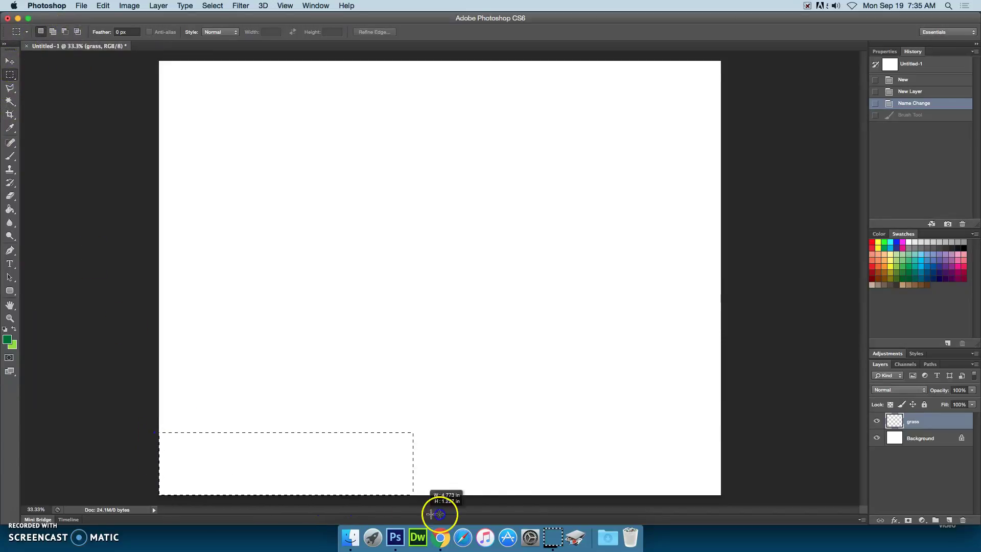
left_click_drag(736, 526, 752, 525)
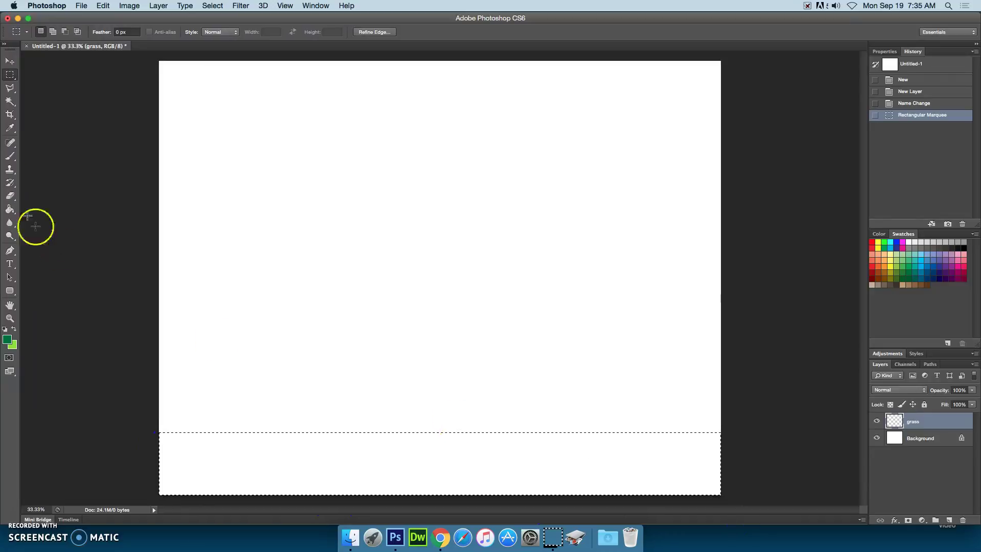
Set the brush opacity and flow both to 100%.
left_click(10, 156)
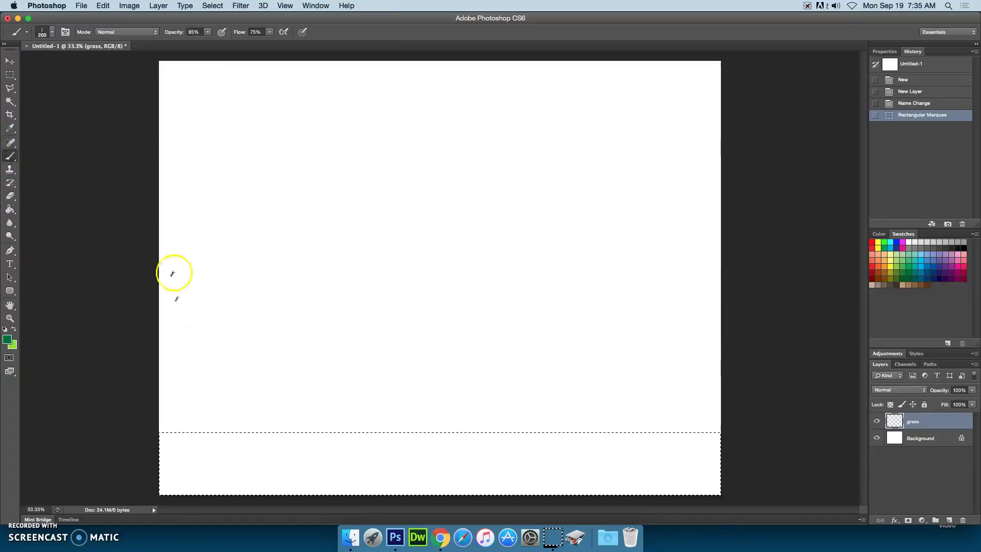
left_click(192, 32)
type("100")
left_click(251, 33)
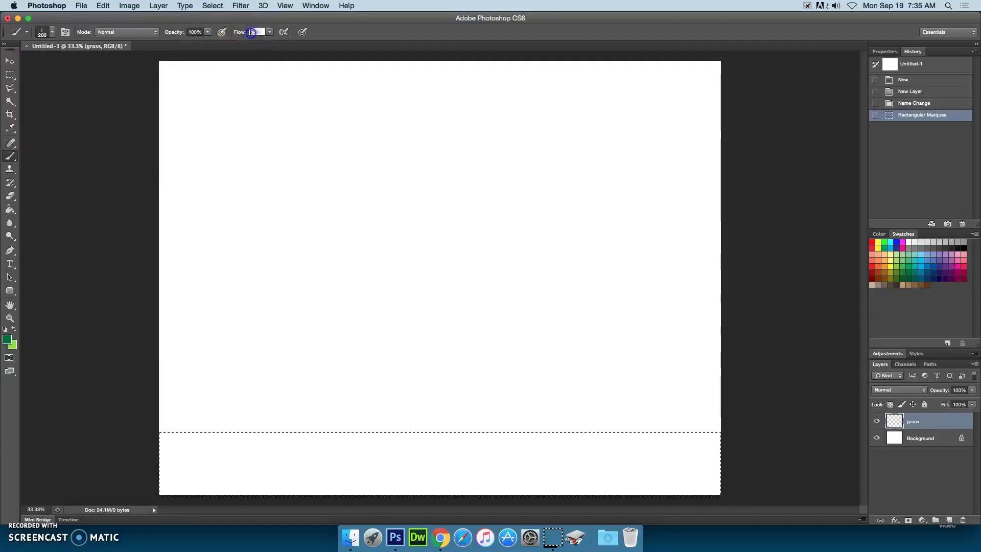
type("100")
key("Return")
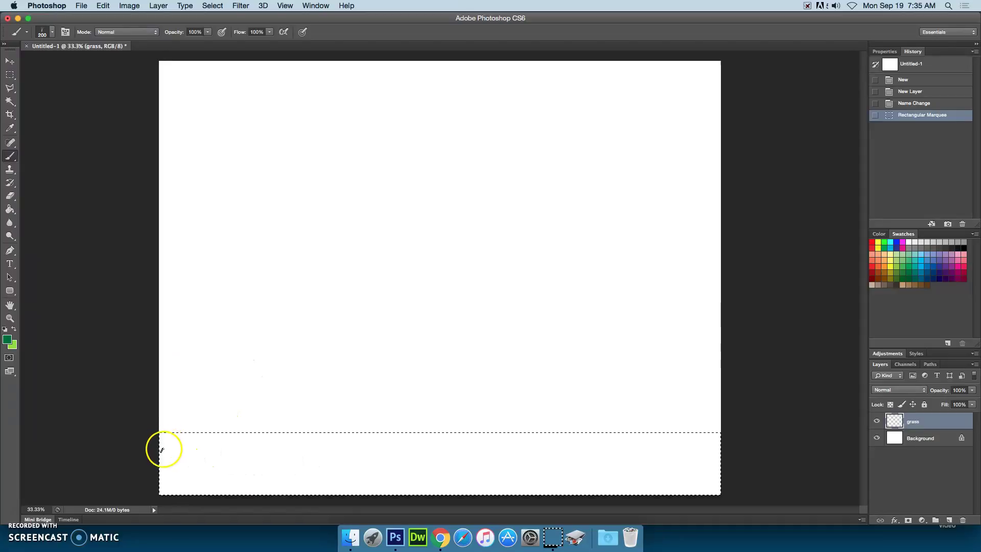
Fill the selected strip with overlapping grass strokes until it is densely covered.
left_click_drag(286, 482, 798, 492)
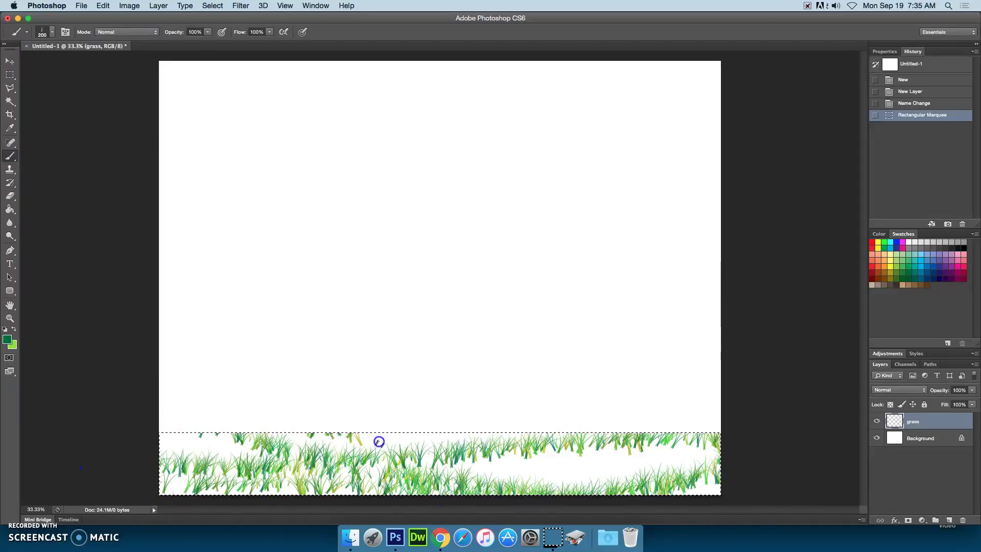
mouse_move(194, 442)
left_mouse_down()
mouse_move(280, 482)
mouse_move(725, 492)
mouse_move(595, 486)
mouse_move(657, 448)
mouse_move(526, 475)
mouse_move(424, 434)
left_mouse_up()
mouse_move(158, 453)
left_mouse_down()
mouse_move(408, 446)
mouse_move(208, 436)
mouse_move(155, 461)
mouse_move(163, 472)
mouse_move(439, 490)
mouse_move(567, 432)
mouse_move(411, 436)
mouse_move(205, 410)
mouse_move(305, 448)
mouse_move(588, 489)
mouse_move(617, 480)
mouse_move(490, 469)
mouse_move(521, 452)
mouse_move(417, 427)
mouse_move(438, 448)
mouse_move(144, 475)
mouse_move(243, 477)
left_mouse_up()
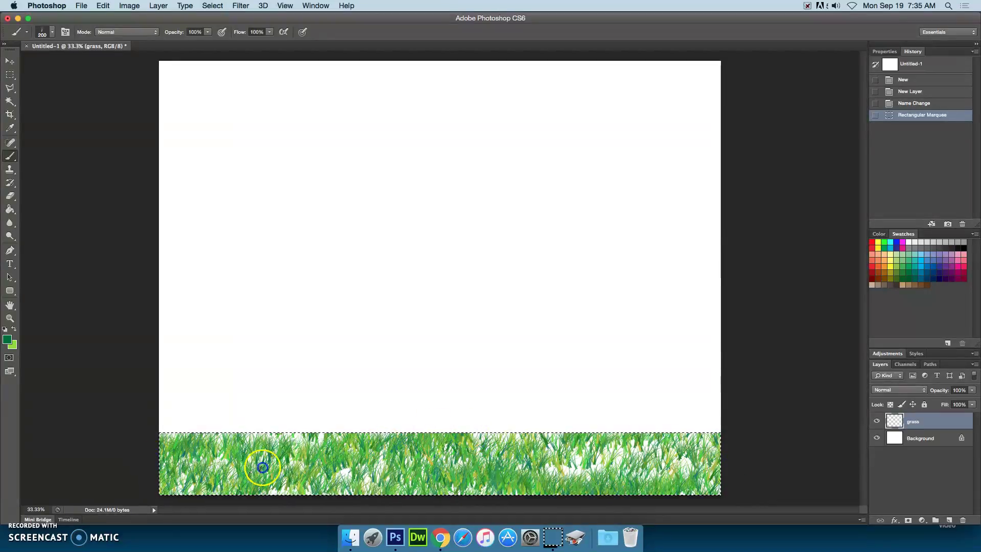
mouse_move(326, 441)
left_mouse_down()
mouse_move(582, 470)
mouse_move(664, 467)
mouse_move(651, 444)
mouse_move(623, 449)
mouse_move(450, 422)
mouse_move(317, 465)
mouse_move(297, 493)
mouse_move(259, 482)
mouse_move(296, 429)
mouse_move(263, 418)
mouse_move(222, 439)
mouse_move(190, 506)
mouse_move(618, 470)
left_mouse_up()
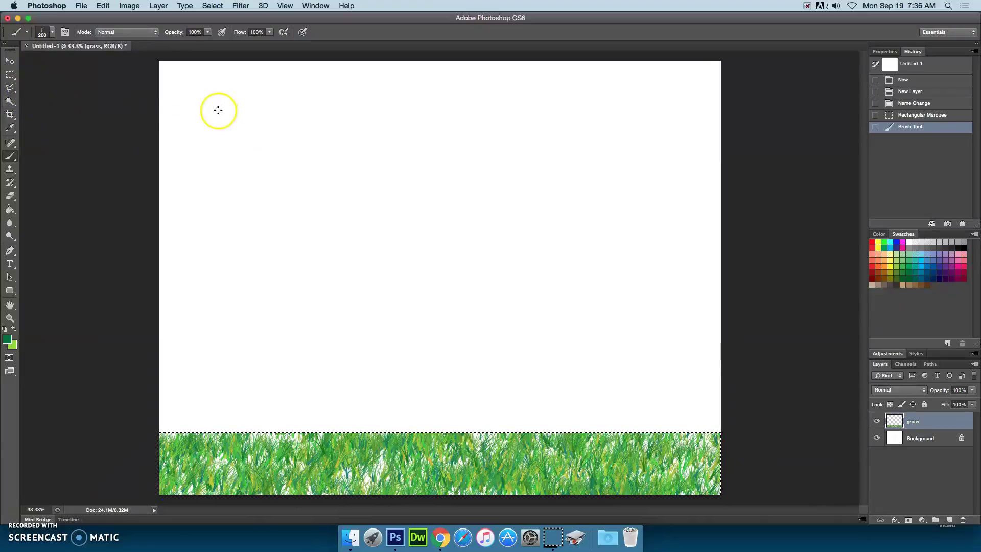
Clear the selection and paint grass blades along the strip's straight upper edge across the full canvas width.
key("super+d")
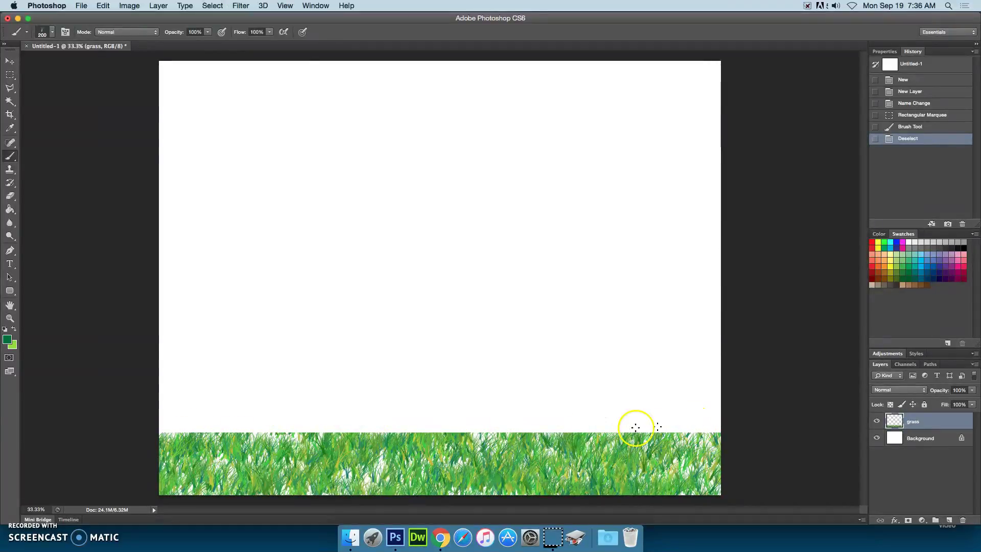
left_click_drag(179, 433, 315, 438)
mouse_move(463, 433)
left_mouse_down()
mouse_move(715, 440)
mouse_move(783, 428)
left_mouse_up()
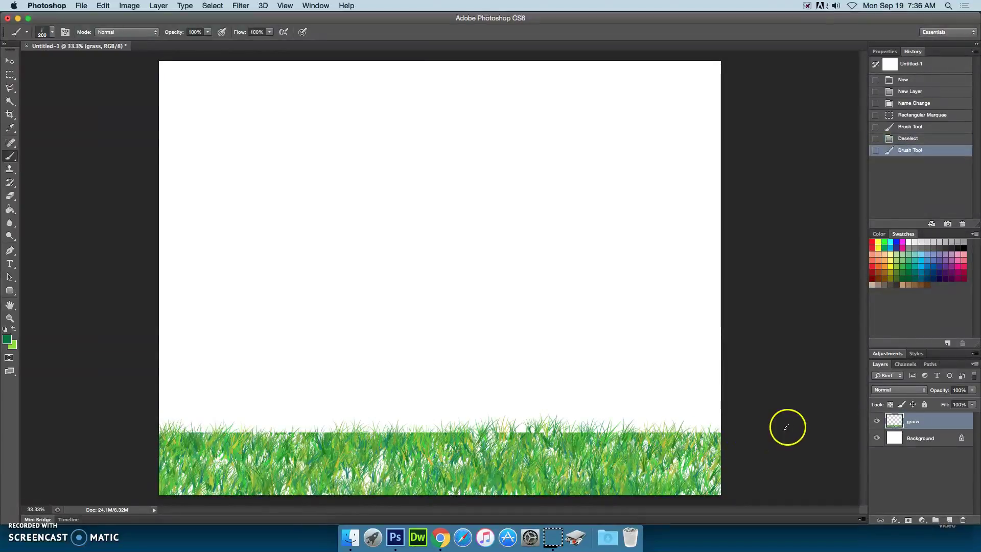
Paint another row of grass blades over the grass strip's upper edge across the full canvas width.
mouse_move(169, 428)
left_mouse_down()
mouse_move(529, 427)
mouse_move(755, 438)
left_mouse_up()
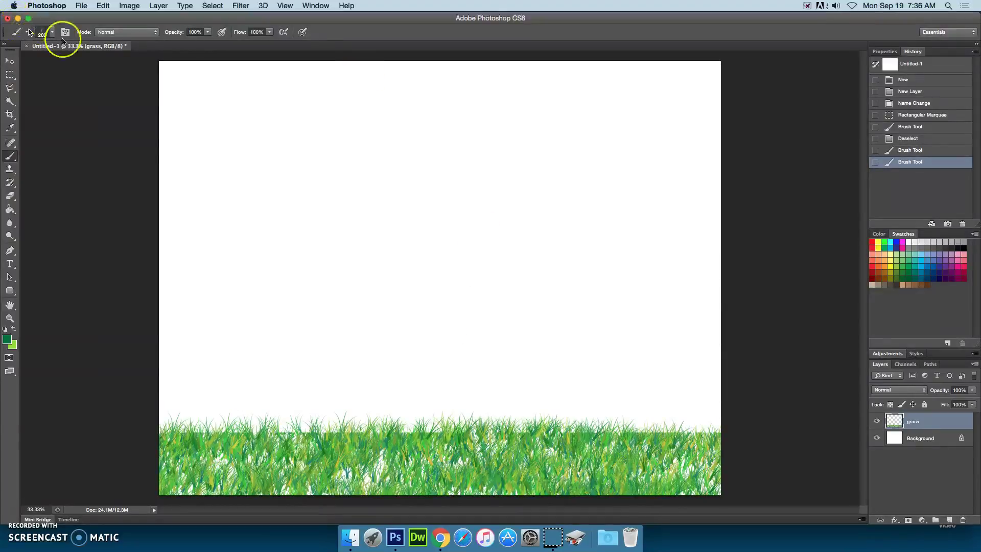
Add a new layer above the grass layer and name it house.
left_click(10, 75)
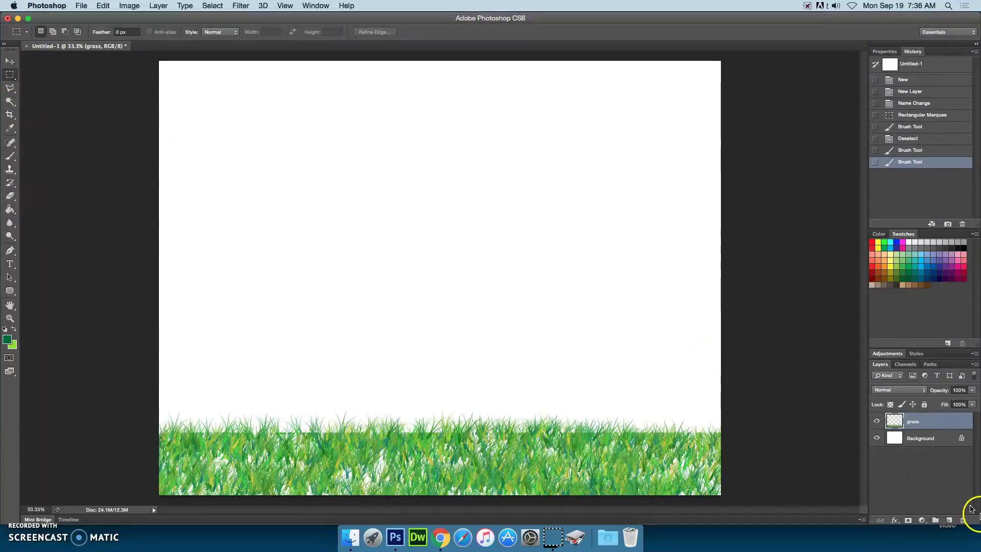
left_click(948, 520)
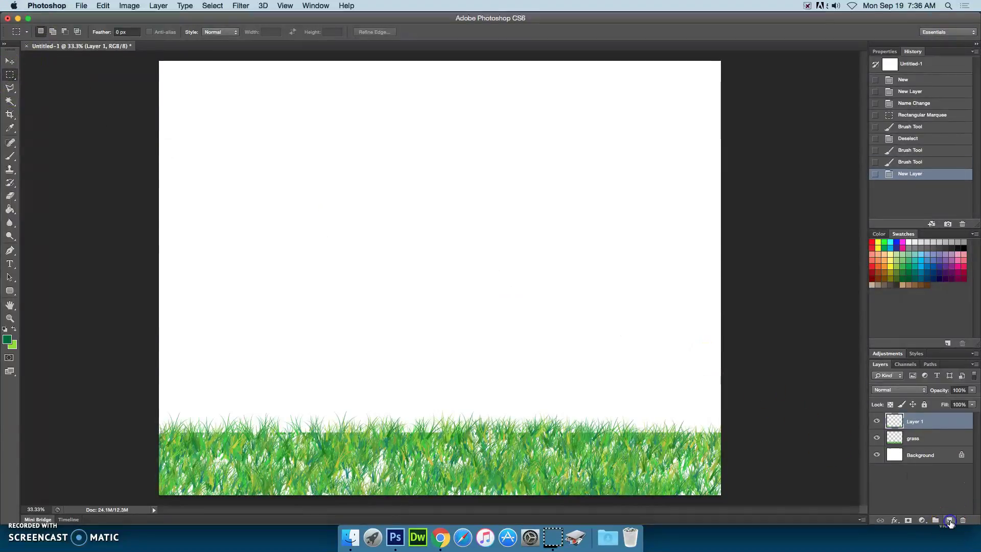
double_click(912, 420)
type("house")
key("Return")
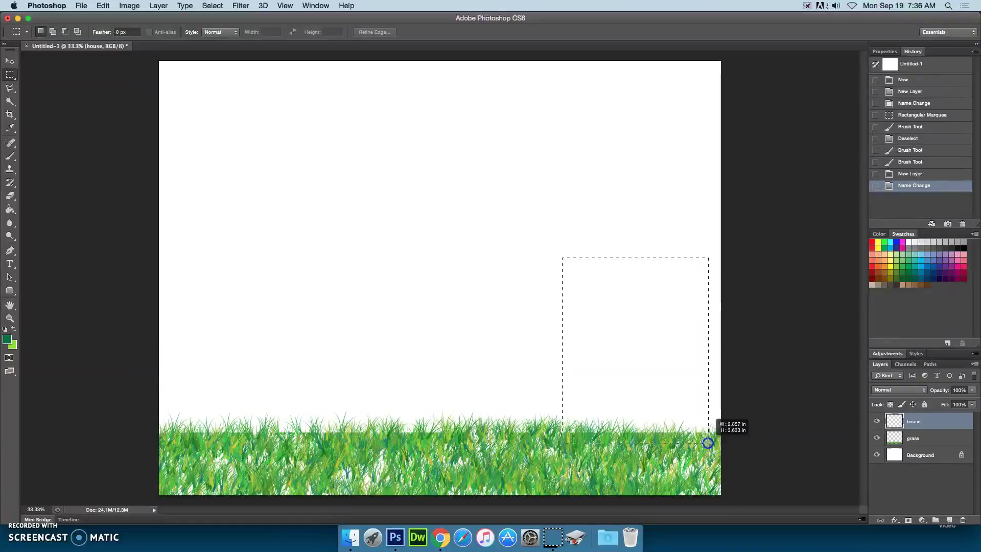
Select a house body about 2.9 by 3.6 inches near the canvas's right edge and subtract two upper windows about 0.9 by 0.8 inches.
left_click_drag(707, 442, 707, 442)
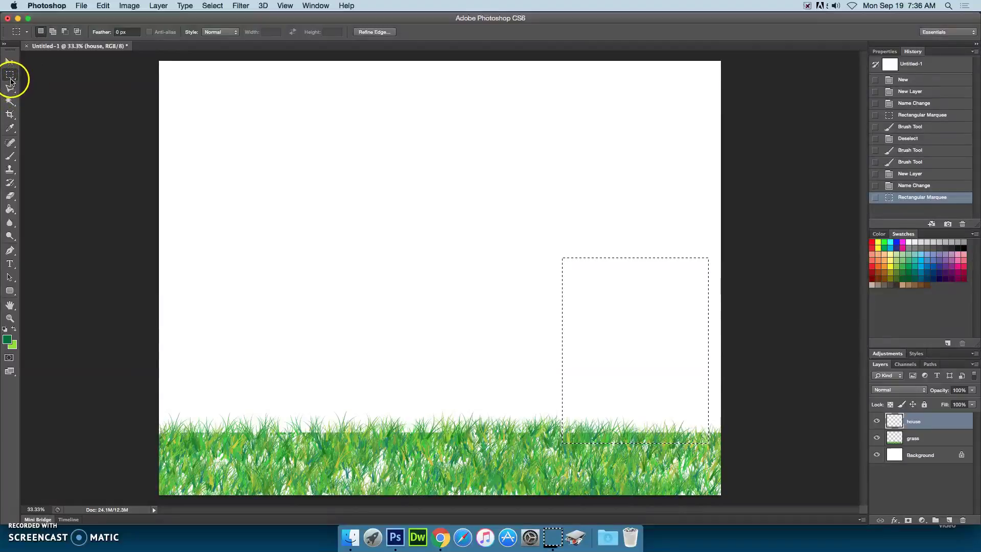
left_click(65, 32)
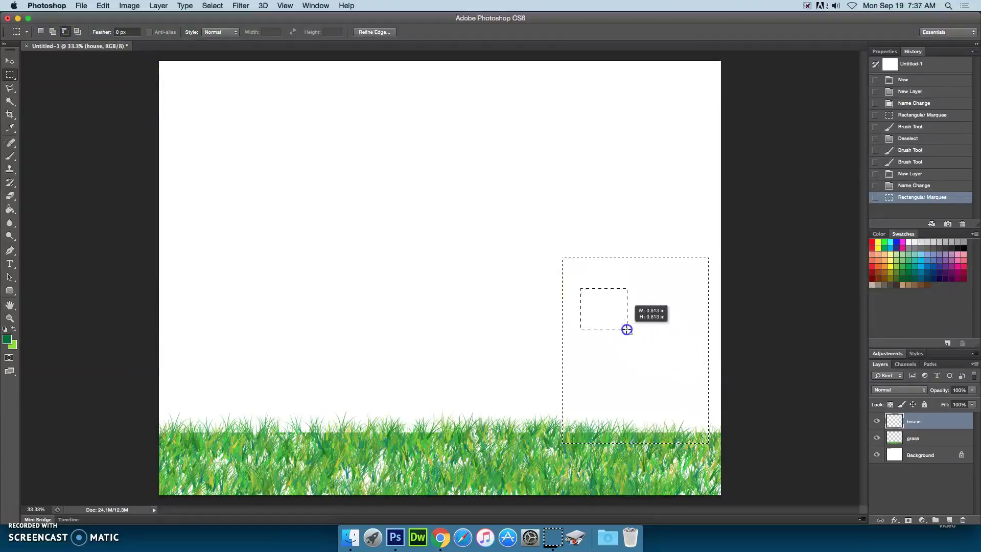
left_click_drag(627, 329, 627, 329)
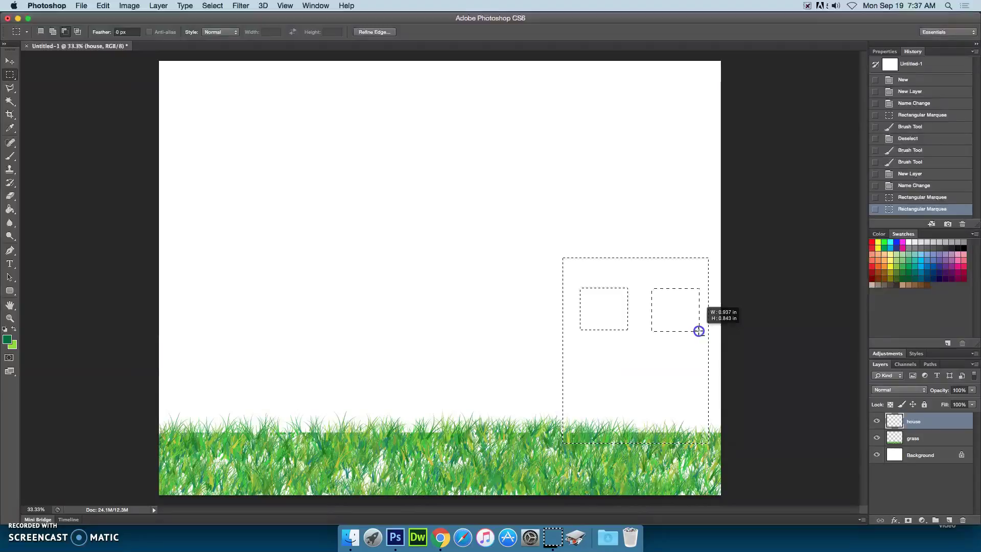
left_click_drag(698, 330, 699, 330)
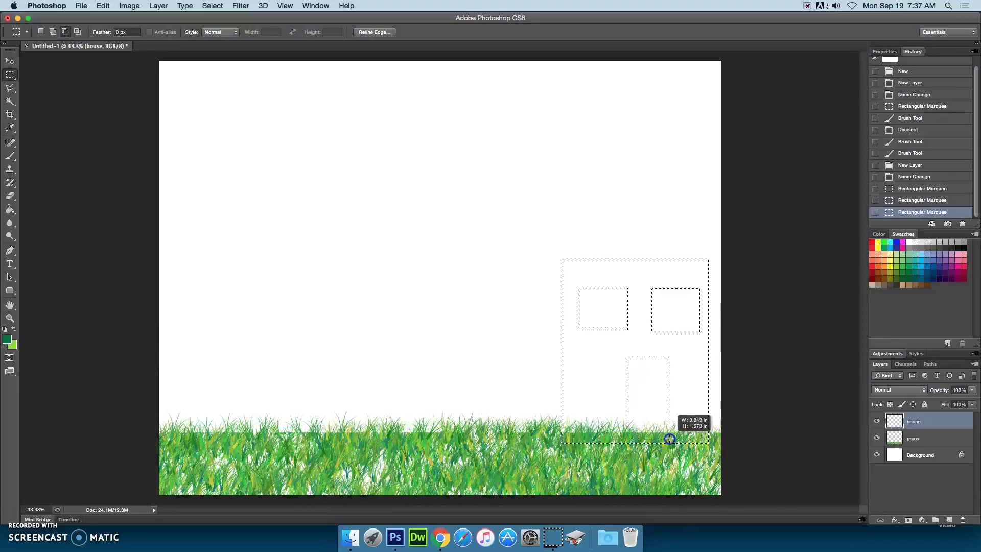
Subtract a door about 0.86 by 1.53 inches from the house selection's lower middle, hiding the grass layer while placing it.
left_click_drag(669, 439, 670, 439)
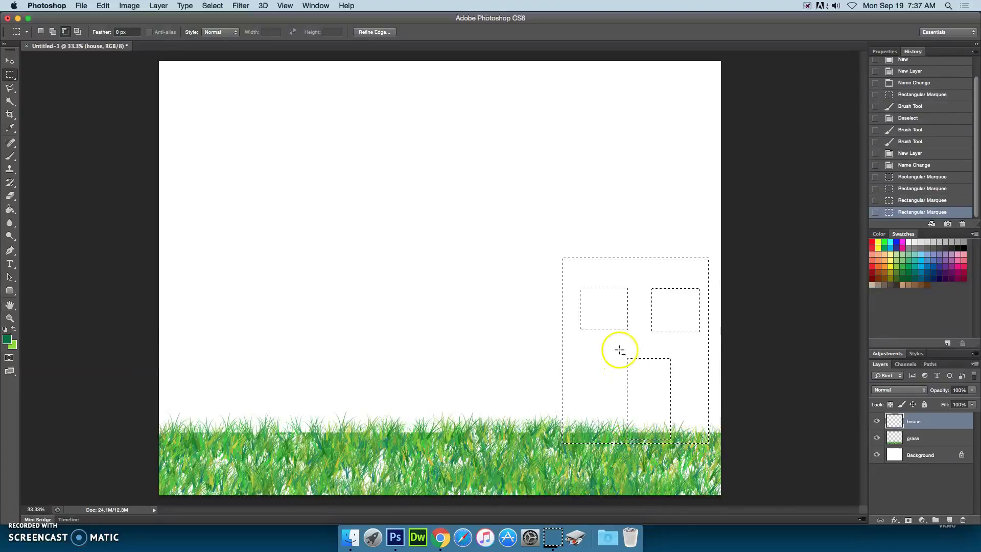
key("super+z")
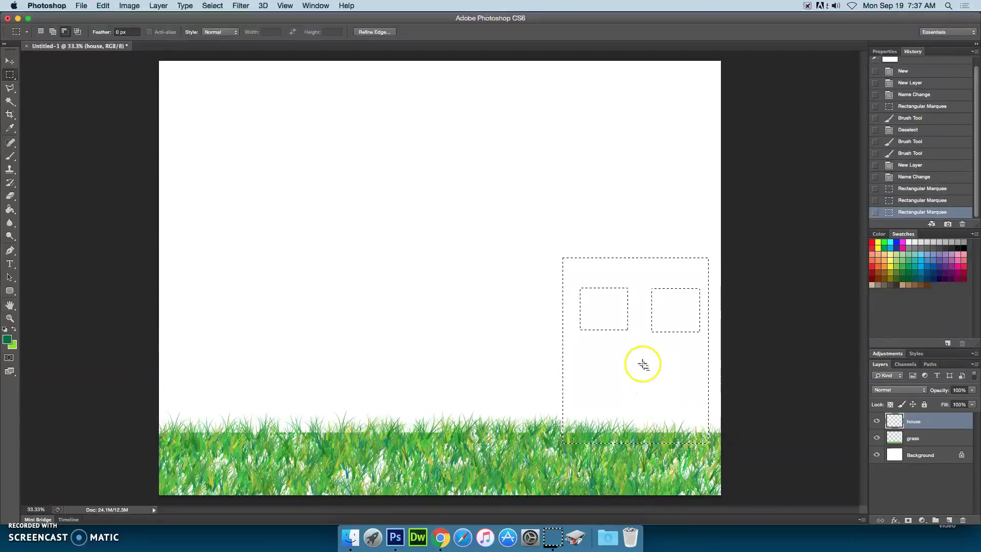
left_click(876, 437)
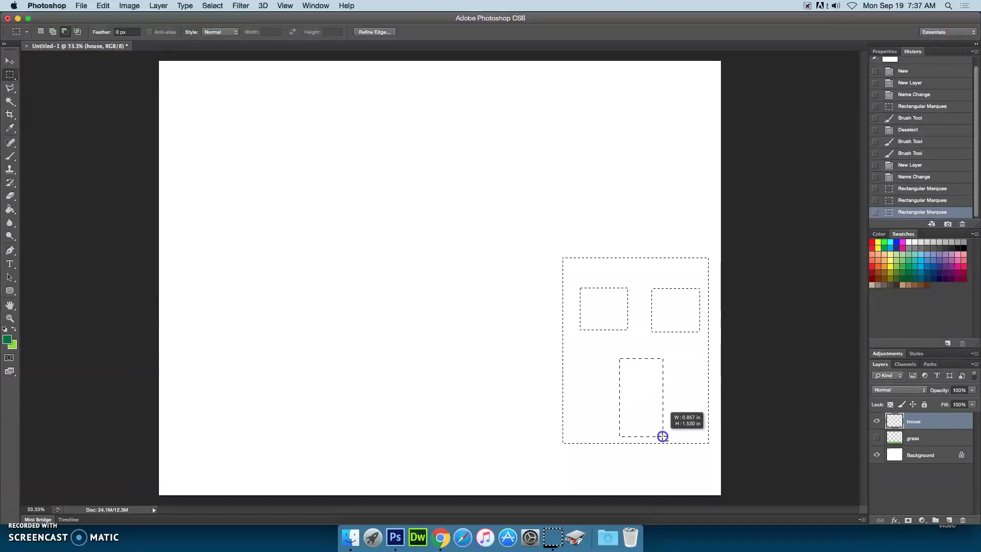
left_click_drag(662, 436, 663, 436)
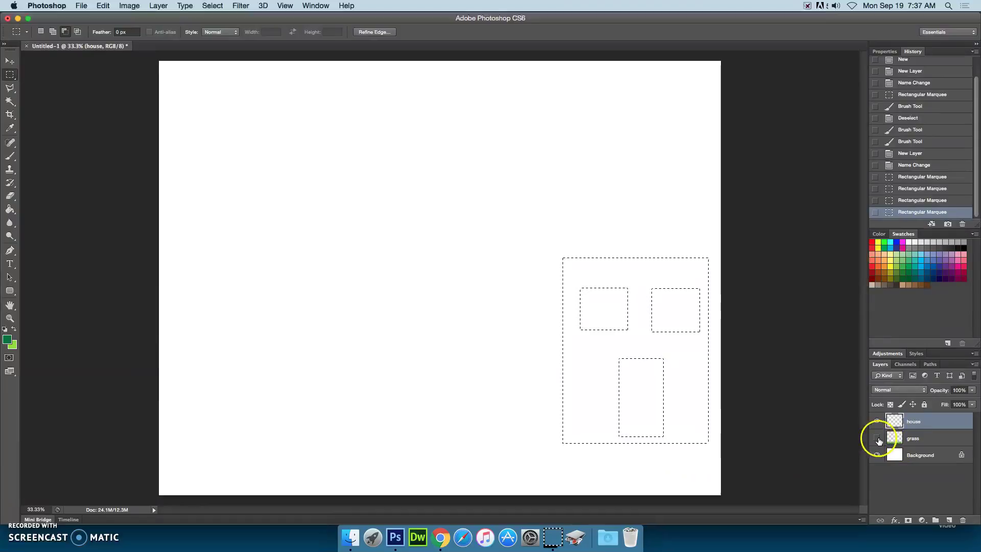
left_click(877, 438)
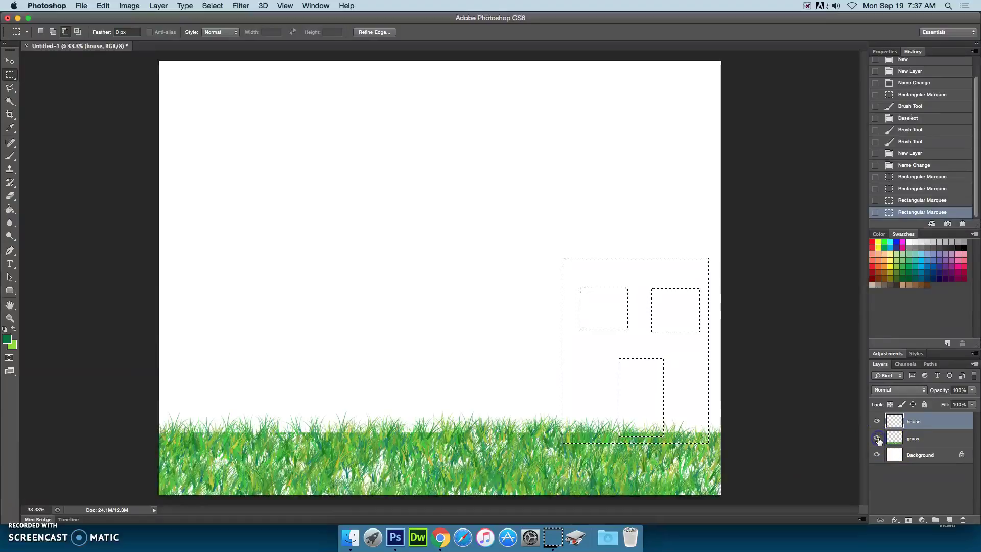
Fill the house selection with the Medium Warm Brown swatch using the Paint Bucket.
left_click(11, 344)
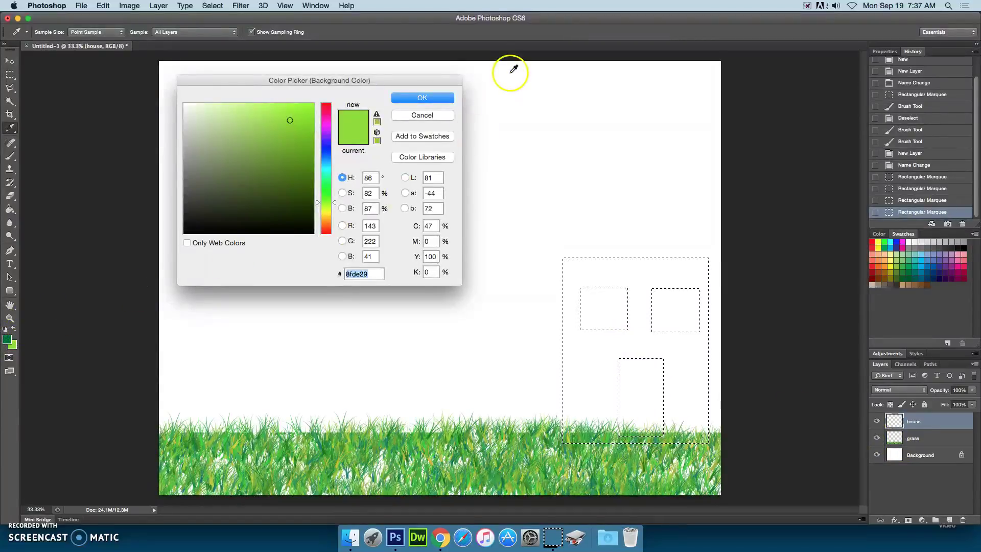
left_click(427, 115)
left_click(916, 284)
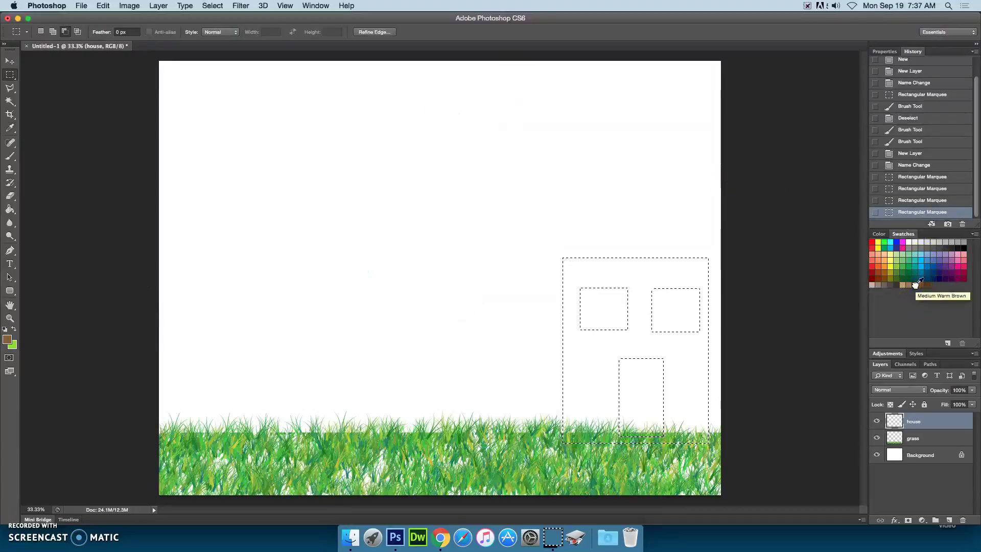
left_click(10, 210)
left_click(583, 355)
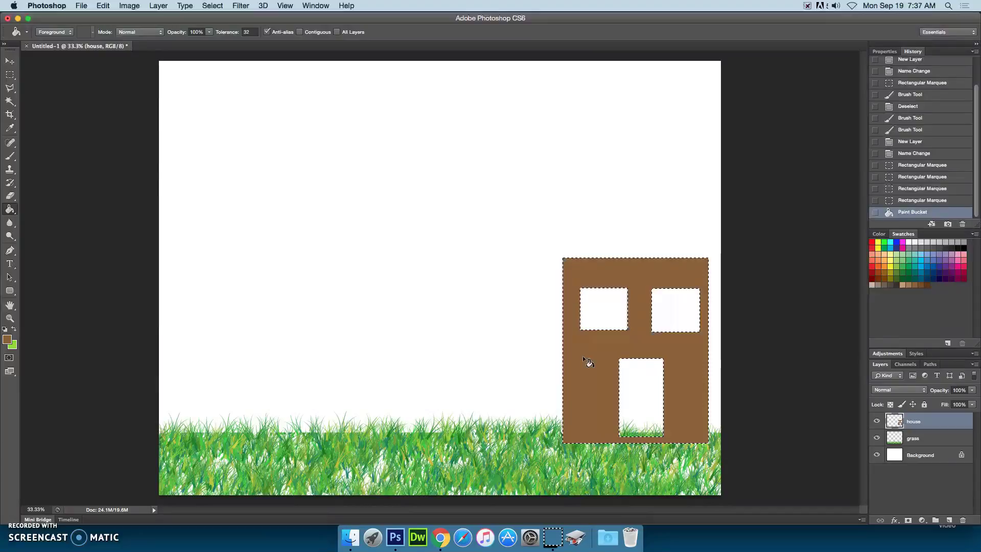
left_click(646, 270)
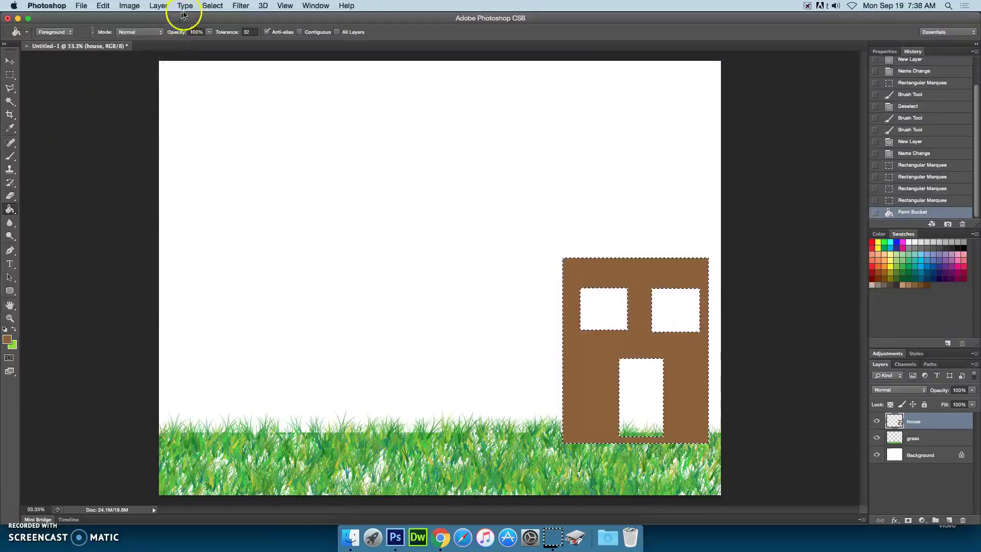
Invert the selection and set the Paint Bucket to contiguous filling with the default black and white colors.
left_click(219, 6)
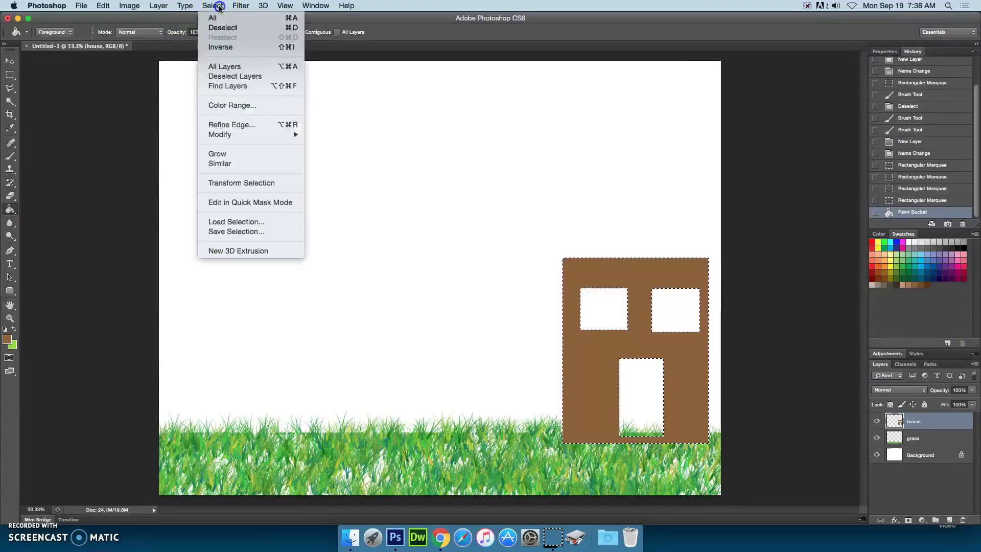
left_click(224, 47)
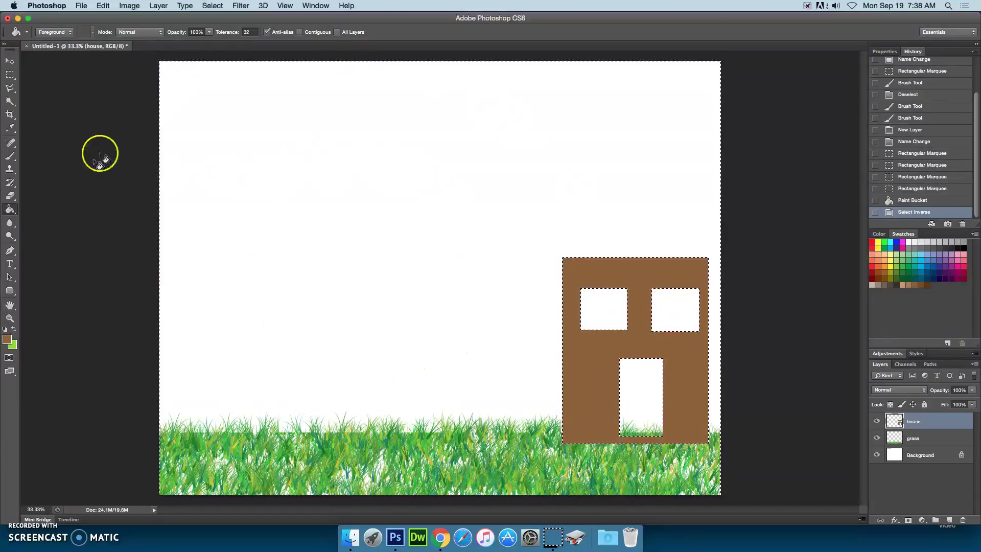
left_click(300, 32)
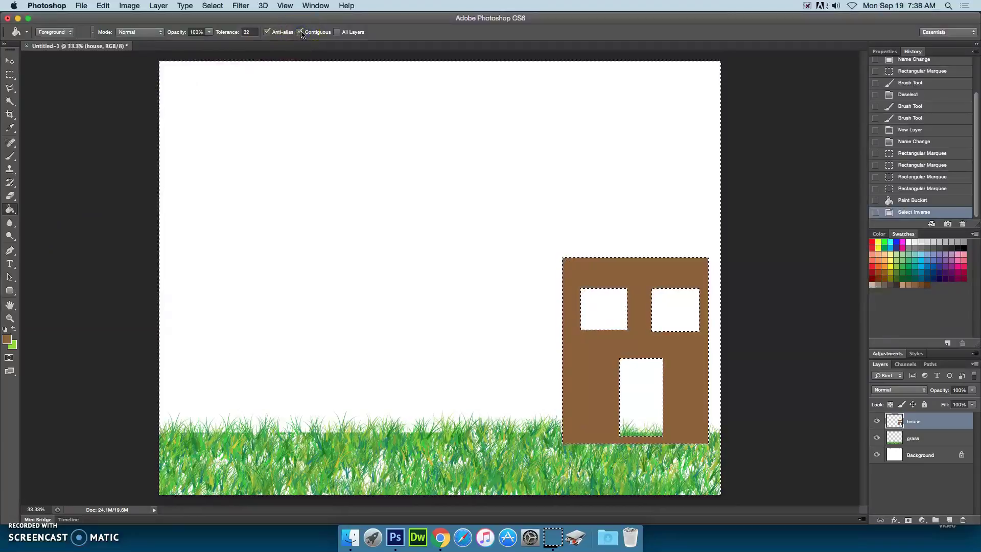
left_click(5, 328)
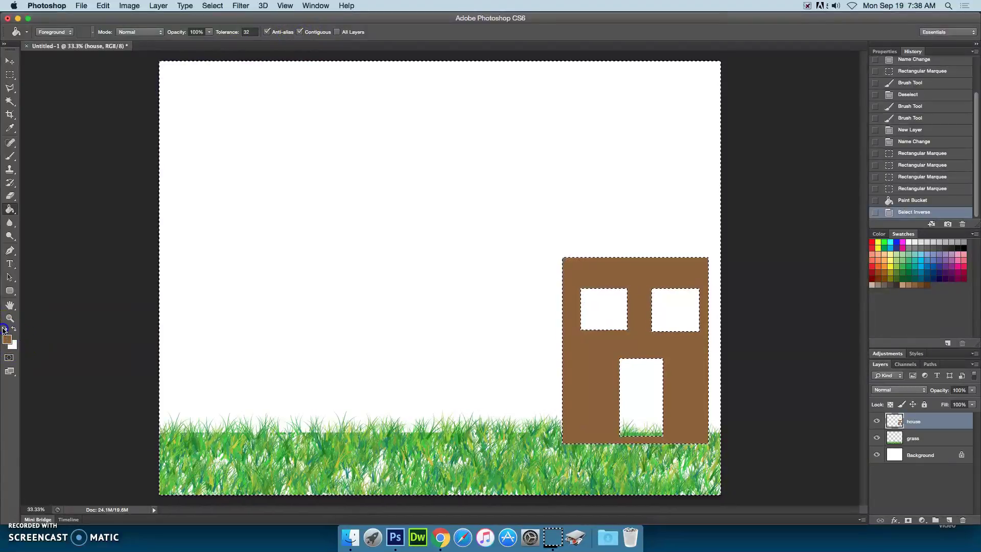
Try black fills in the door with Contiguous on and in a window with it off, undoing each fill.
left_click(641, 404)
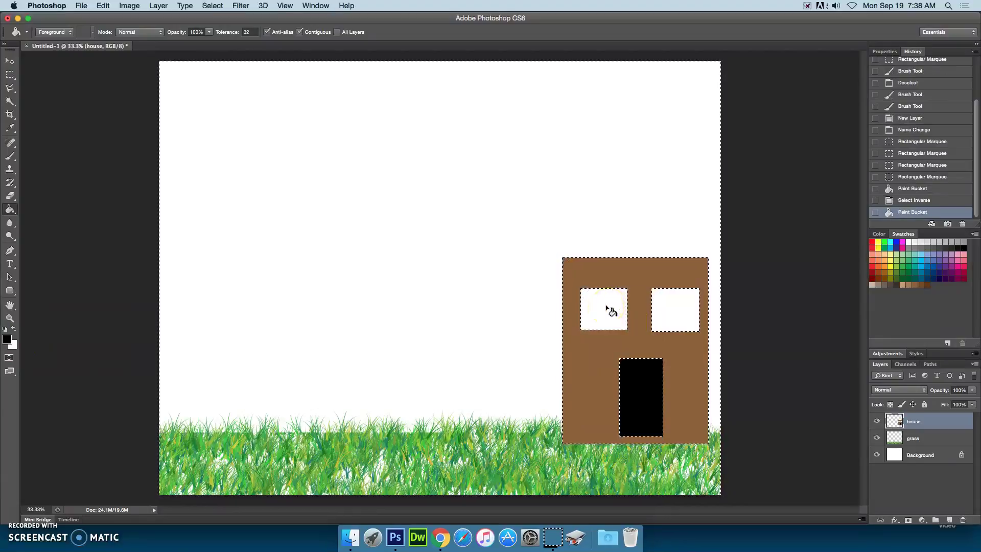
key("super+z")
left_click(300, 32)
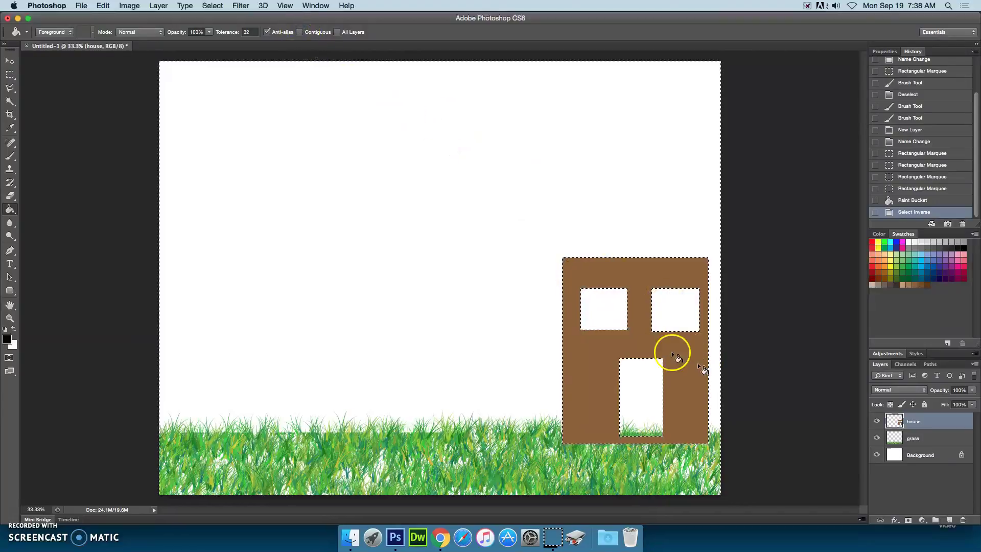
left_click(613, 311)
key("super+z")
left_click(300, 31)
Fill both windows and the door of the house with black, one opening at a time.
left_click(623, 313)
left_click(678, 322)
left_click(639, 394)
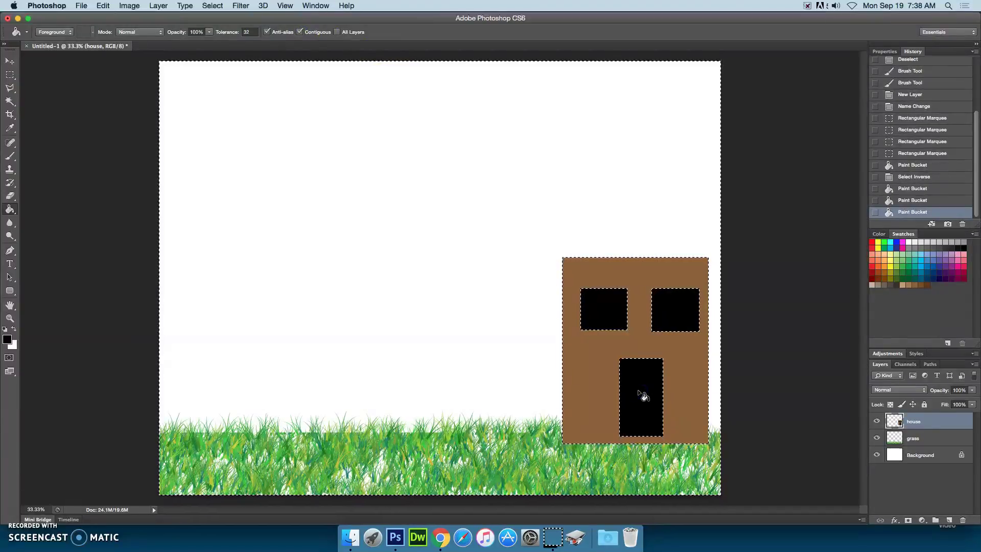
left_click(611, 316)
left_click(691, 318)
left_click(22, 519)
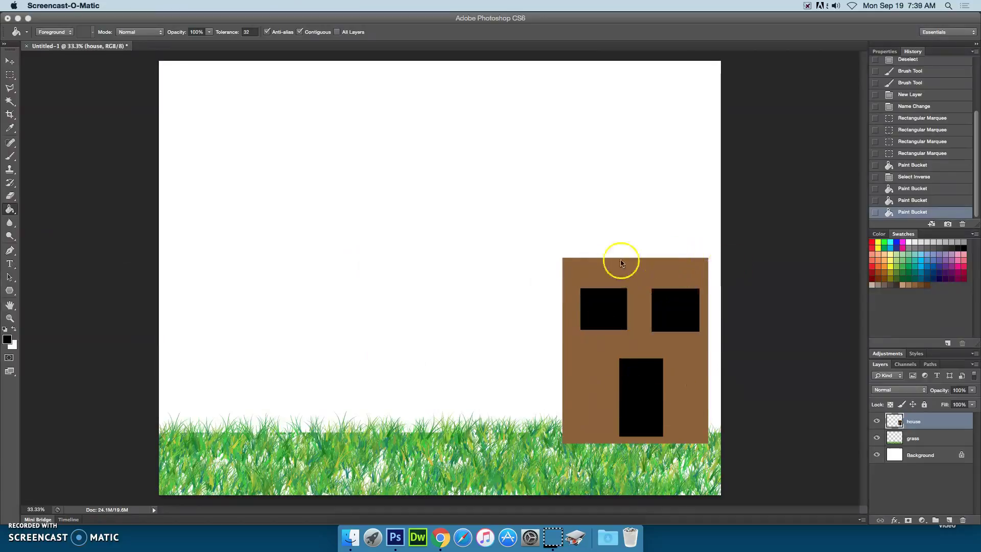
left_click(35, 290)
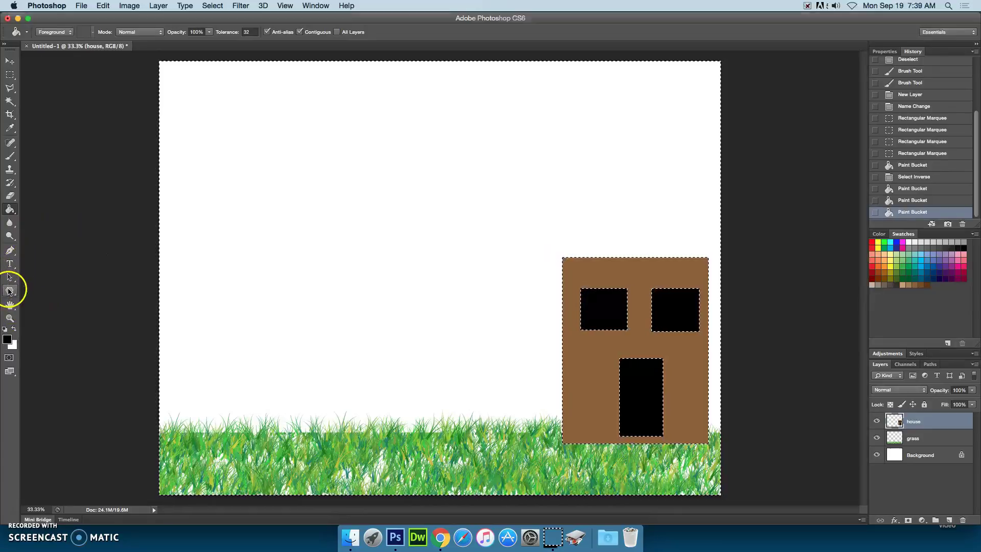
Activate the Polygon Tool and set its drawing mode to Shape.
left_click(9, 291)
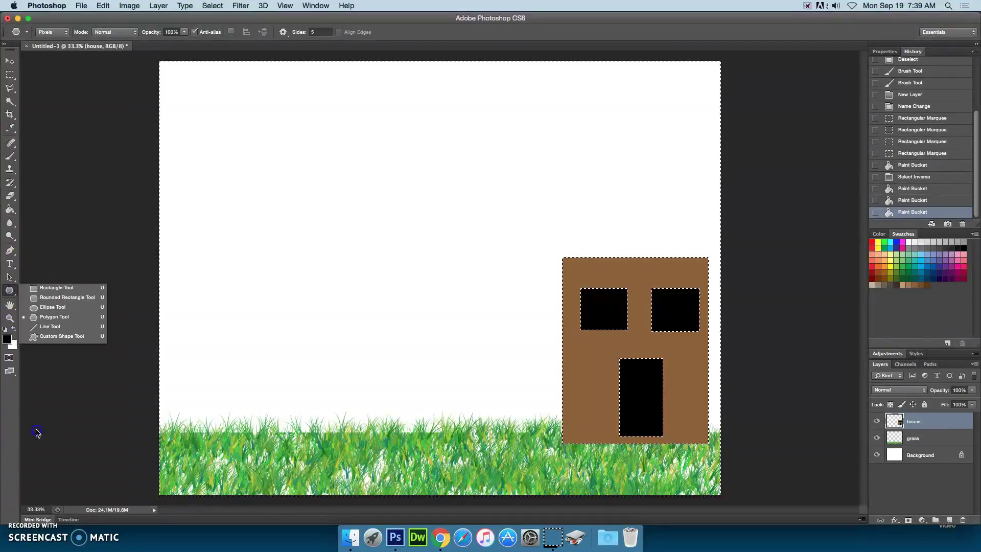
left_click(56, 320)
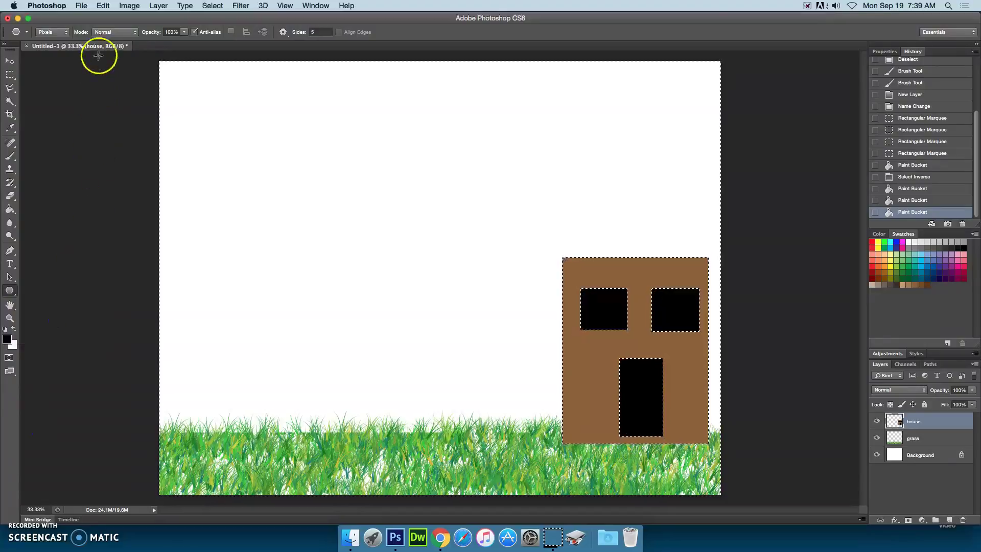
left_click(48, 32)
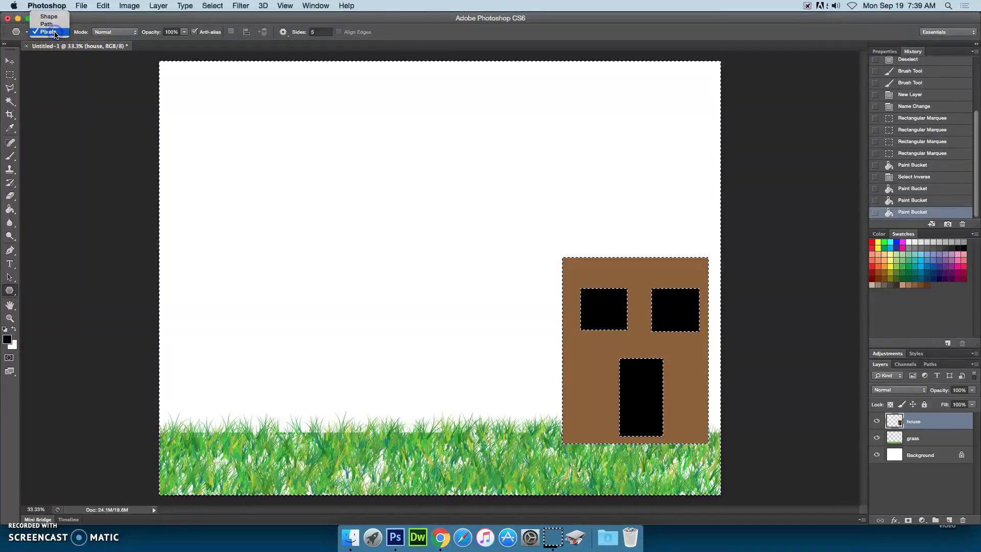
left_click(55, 20)
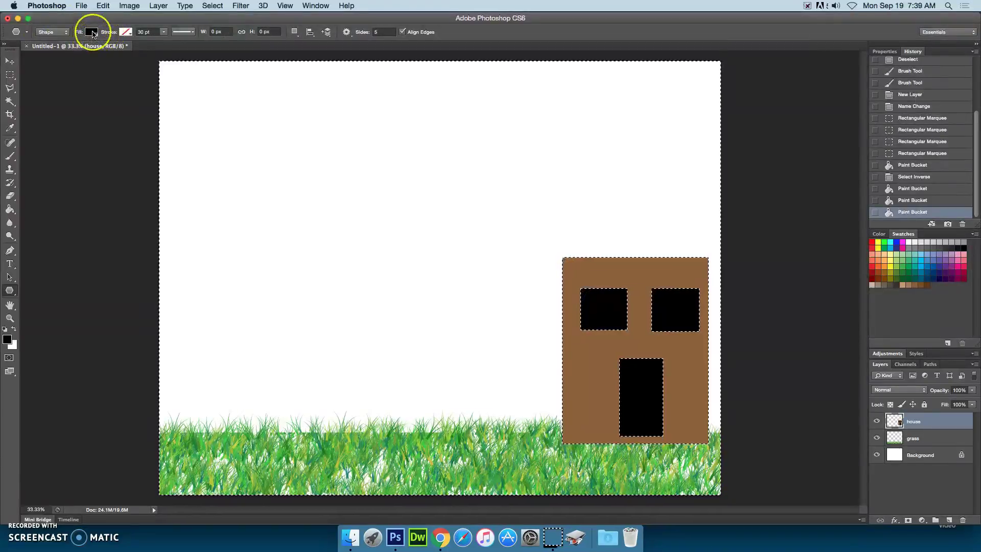
Sample the brown of the house wall as the foreground color for the polygon's fill.
left_click(92, 33)
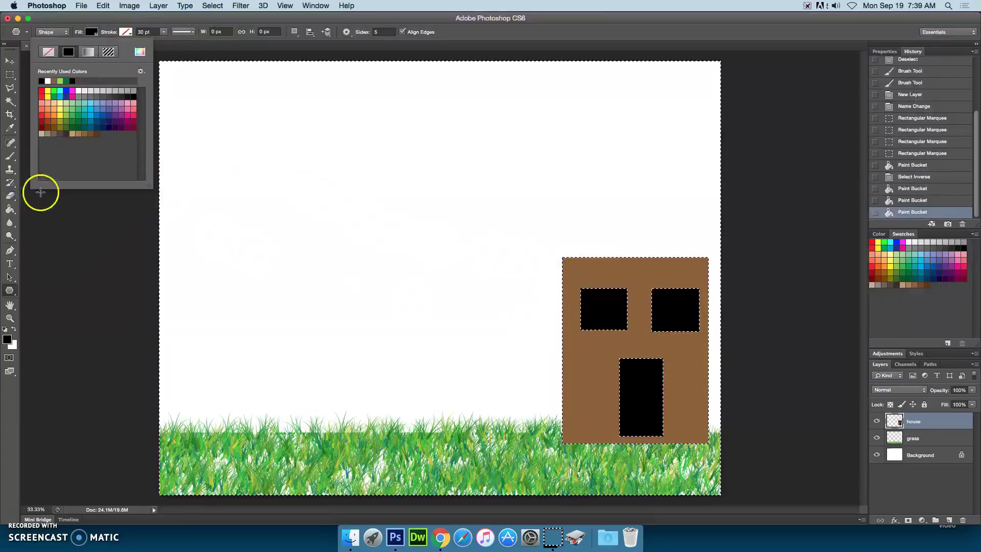
left_click(10, 127)
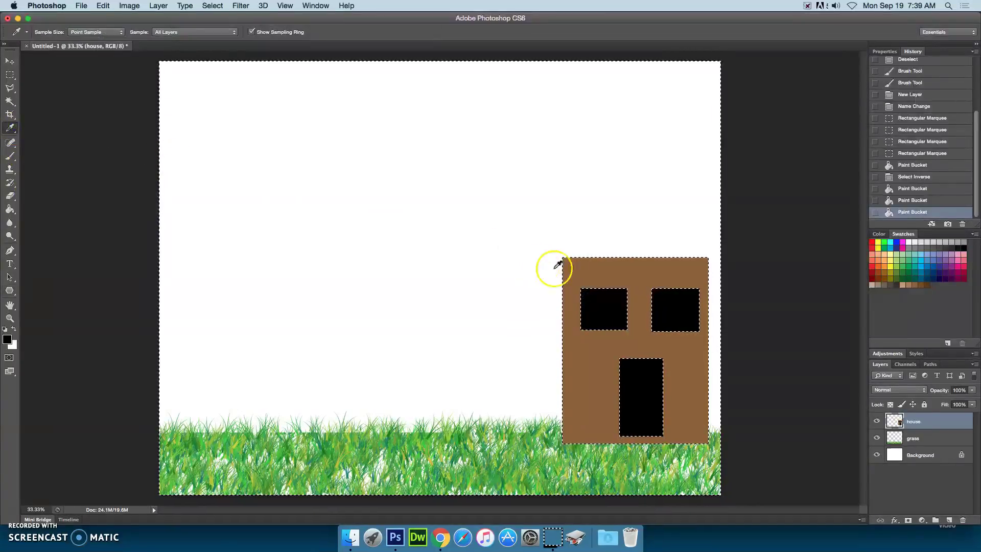
left_click(604, 269)
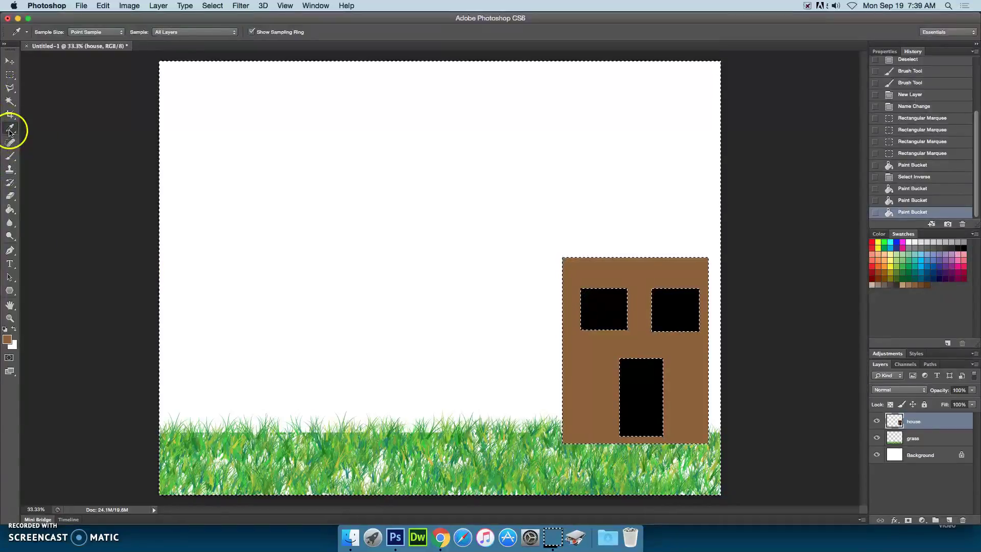
Set the Polygon Tool to 3 sides.
left_click(10, 294)
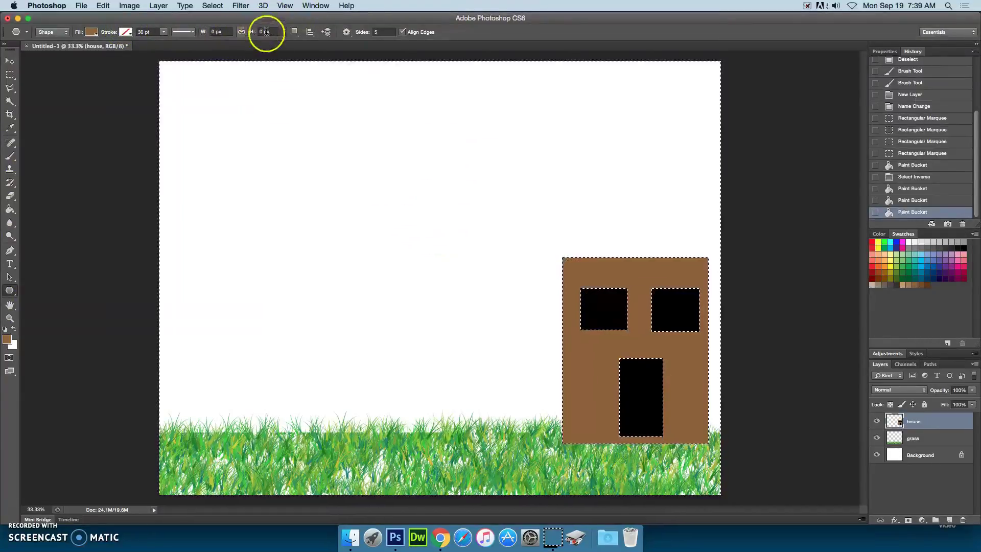
left_click(385, 32)
type("3")
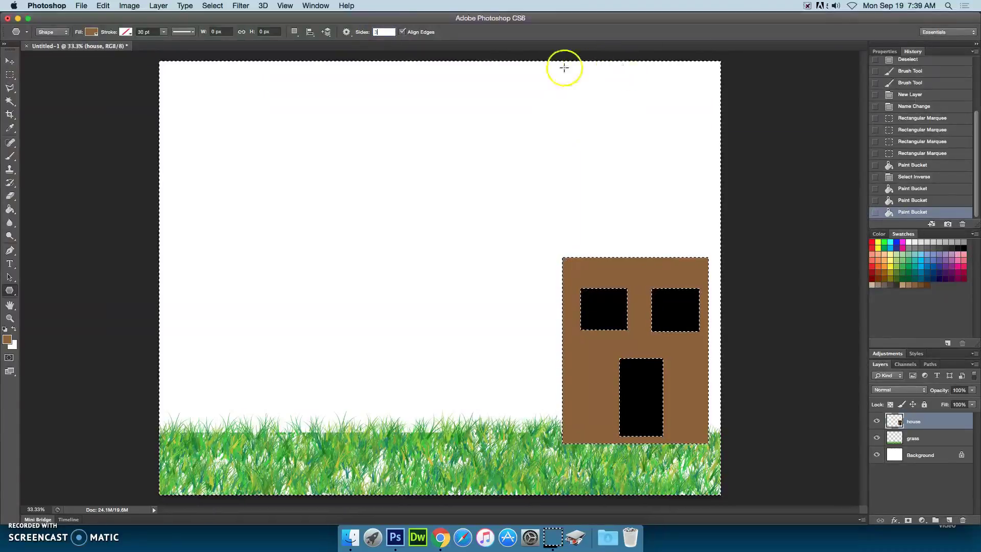
Clear the selection and draw a brown triangle about 1054 by 916 px above the house.
key("super+d")
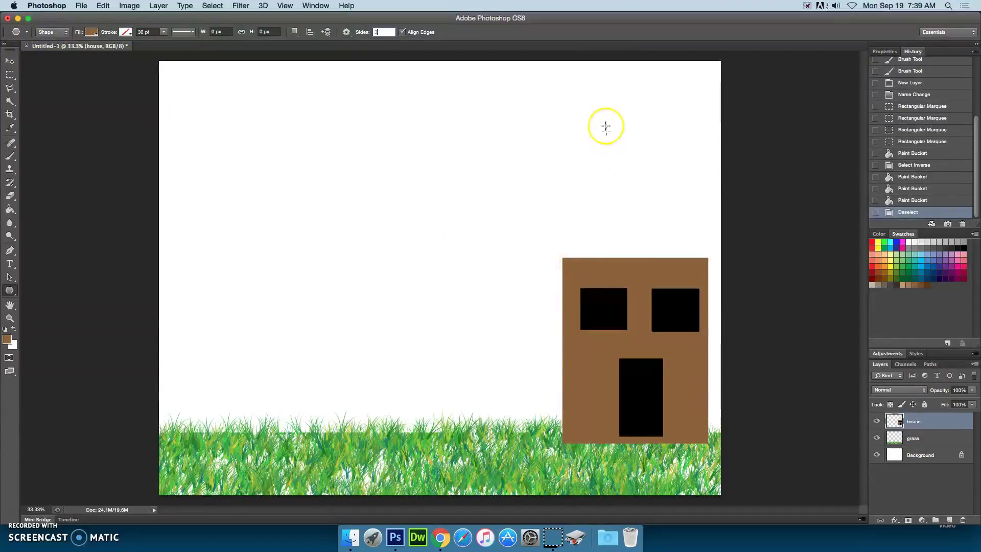
left_click_drag(620, 119, 530, 170)
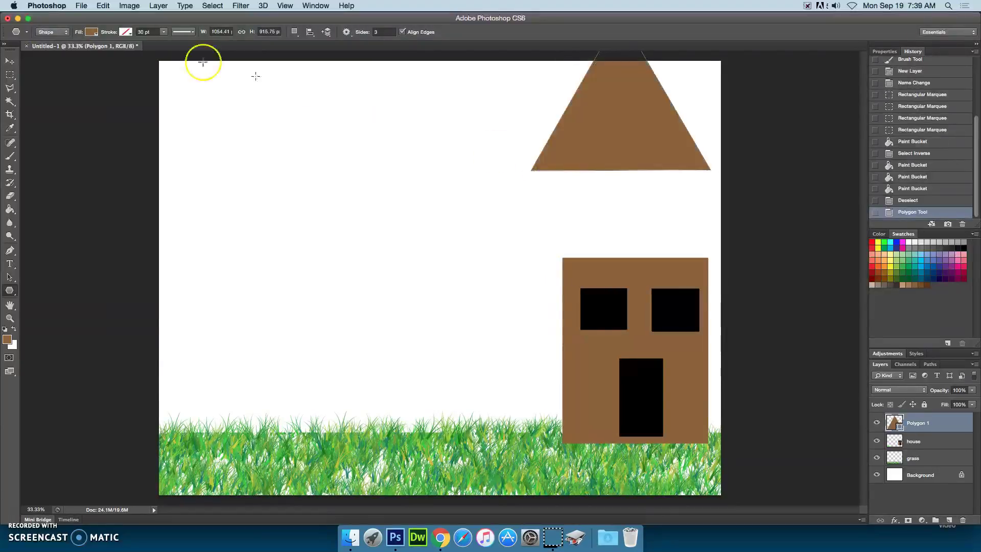
Move the triangle onto the top of the house wall as its roof and rotate it by about -0.29° to level its base.
left_click(10, 61)
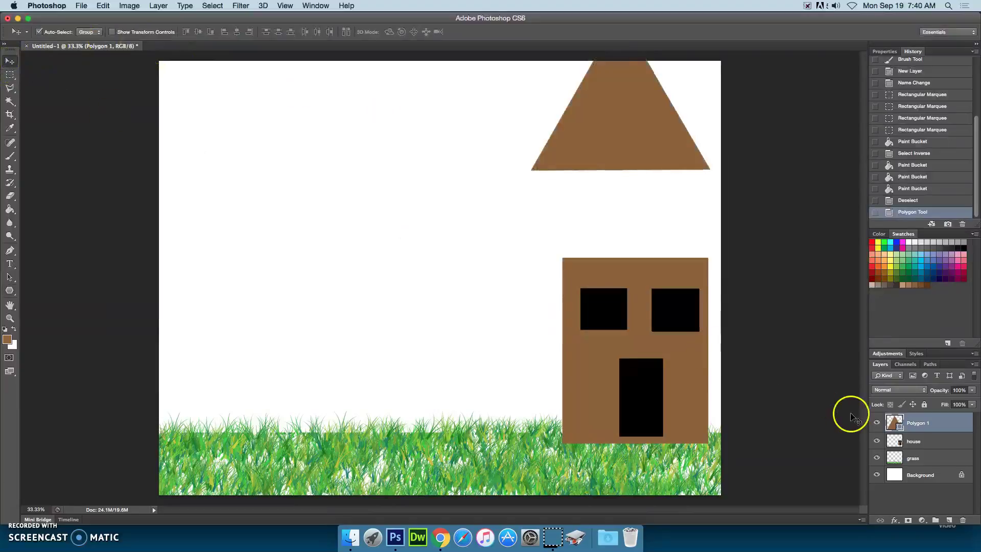
left_click_drag(655, 161, 669, 253)
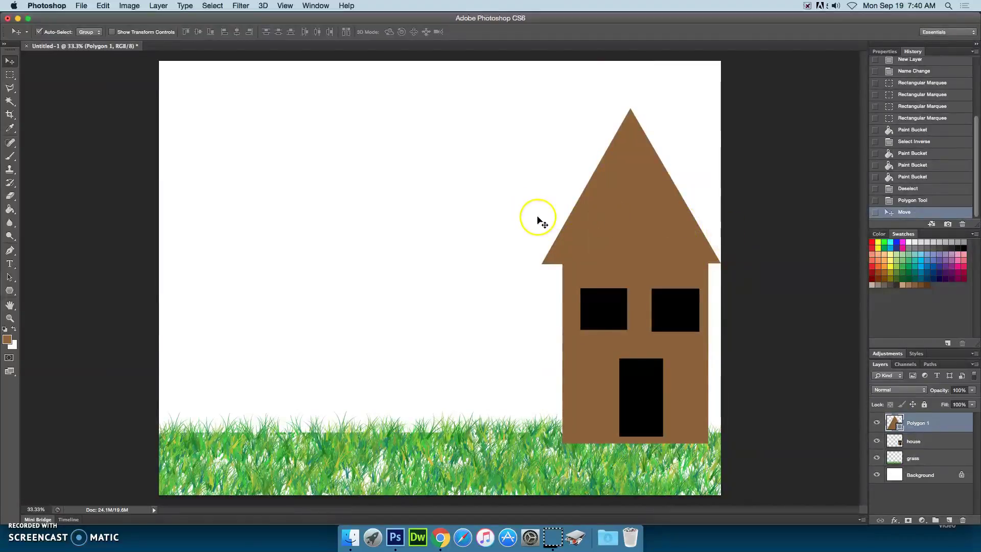
key("super+t")
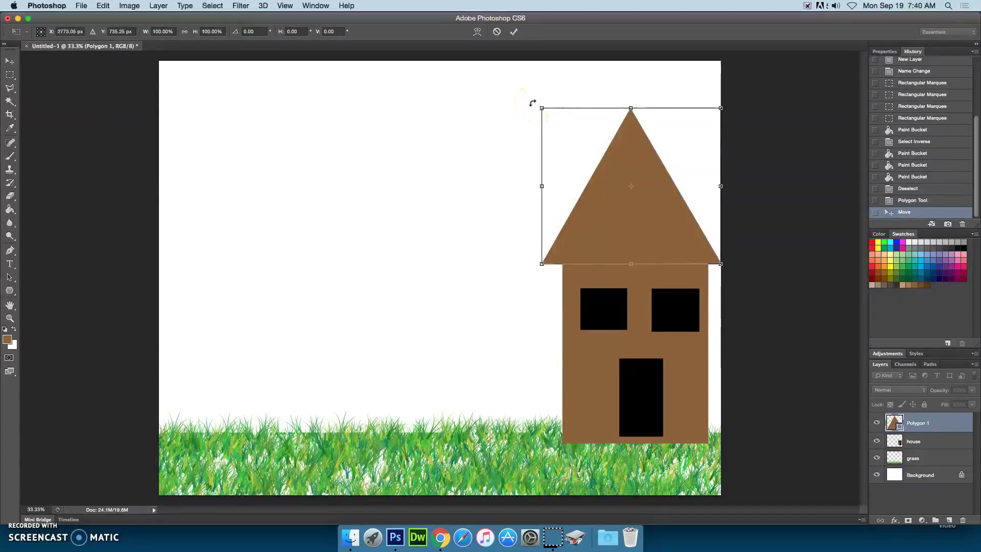
mouse_move(532, 100)
left_mouse_down()
mouse_move(550, 89)
mouse_move(541, 106)
left_mouse_up()
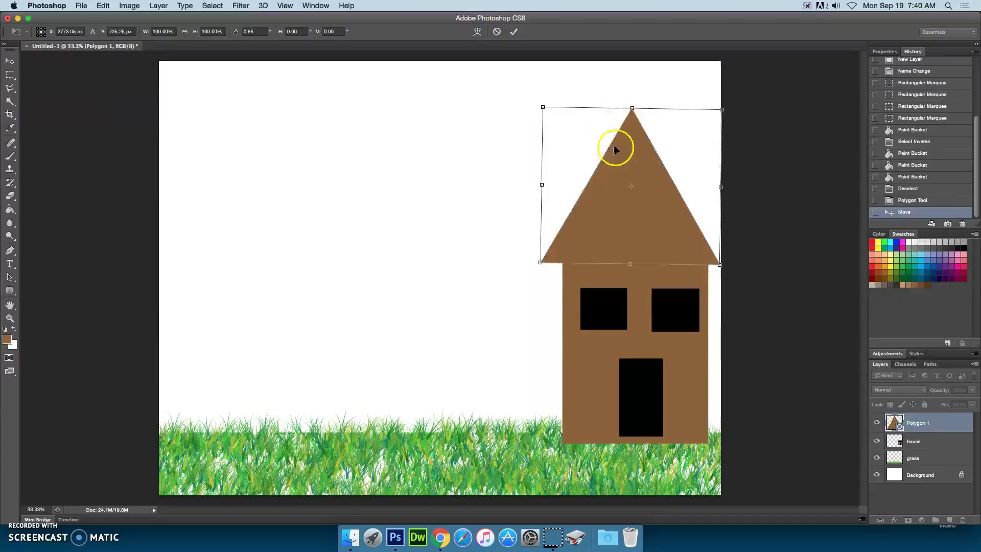
left_click_drag(534, 99, 534, 101)
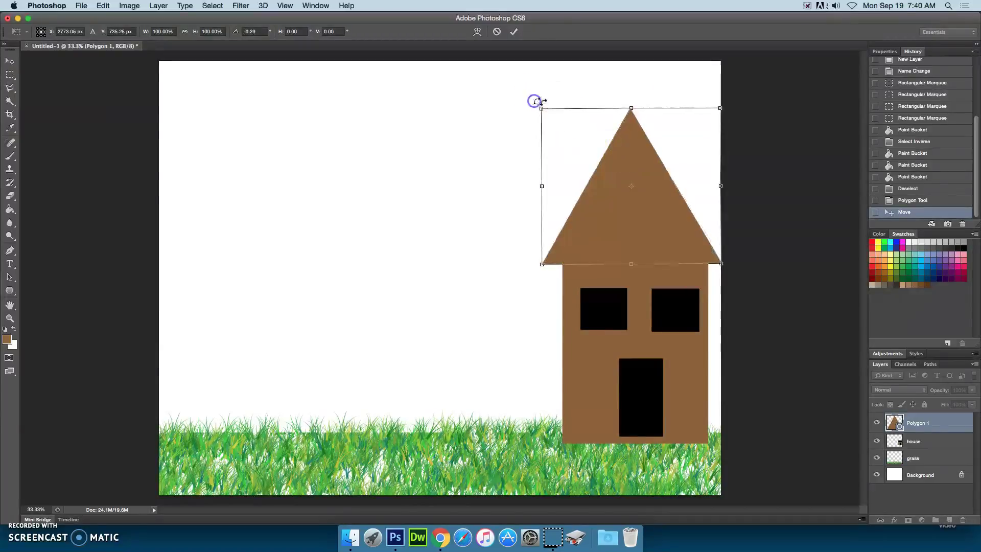
double_click(619, 153)
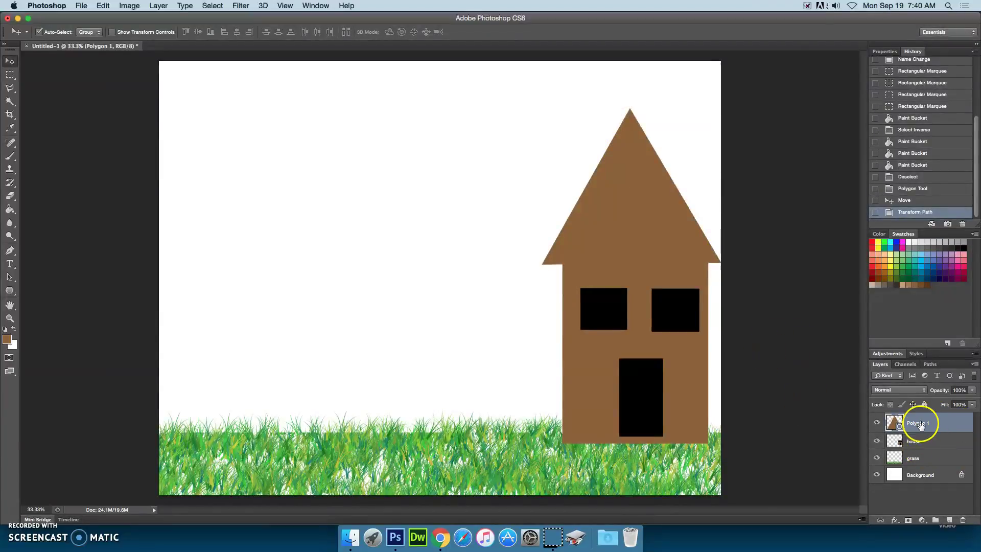
Merge the triangle roof layer and the house layer into one layer.
left_click(923, 442, "shift")
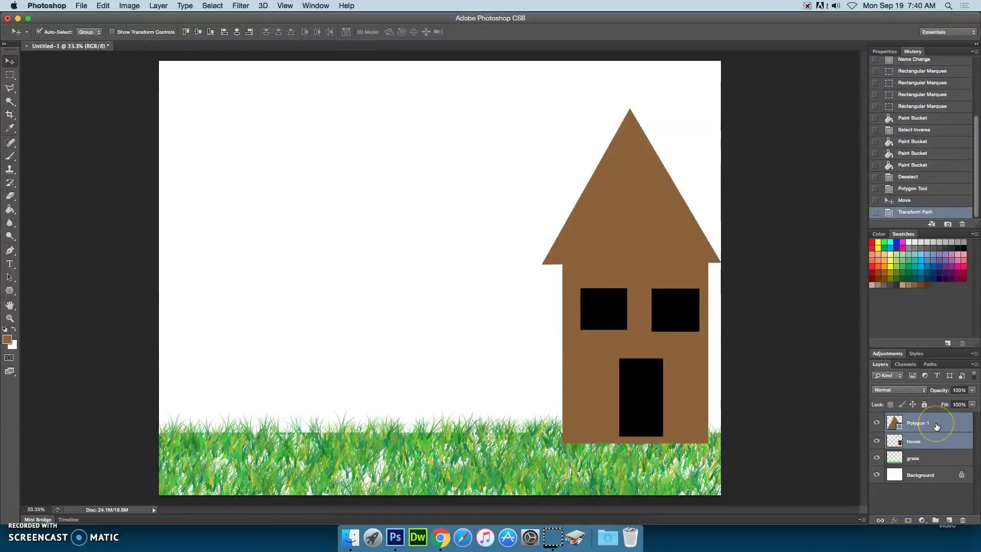
left_click_drag(930, 437, 932, 438)
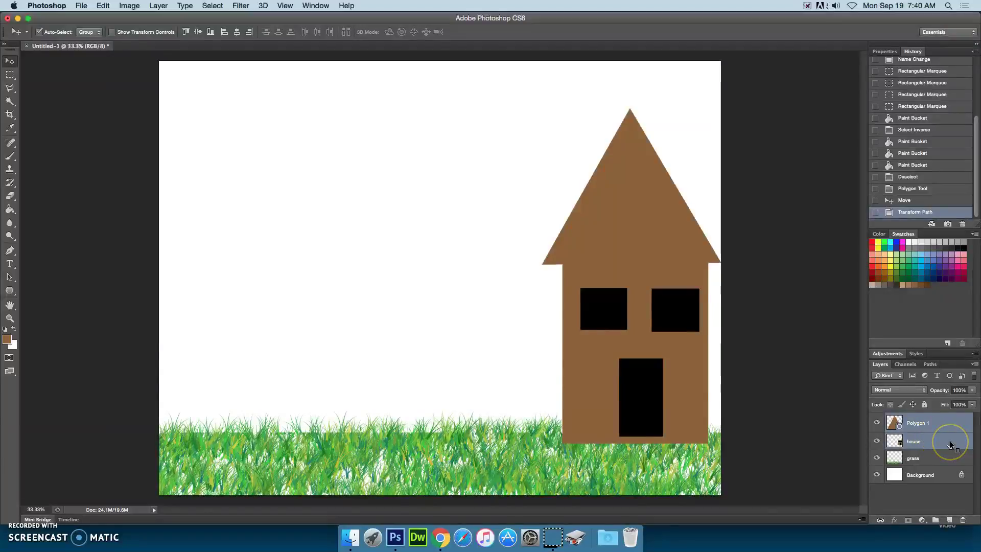
right_click(942, 439)
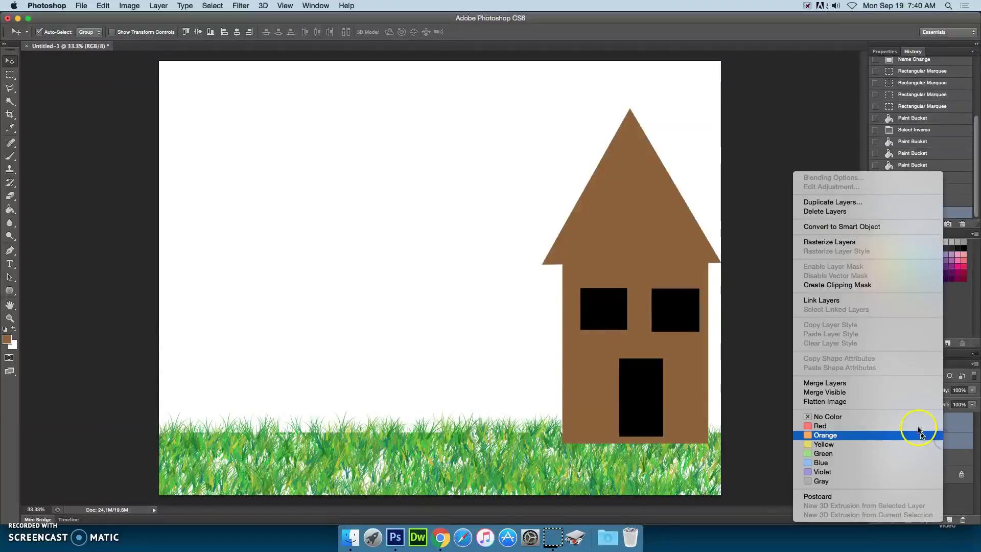
left_click(838, 384)
Rename the merged layer as house and place it below the grass layer so the grass overlaps the house's base.
double_click(922, 421)
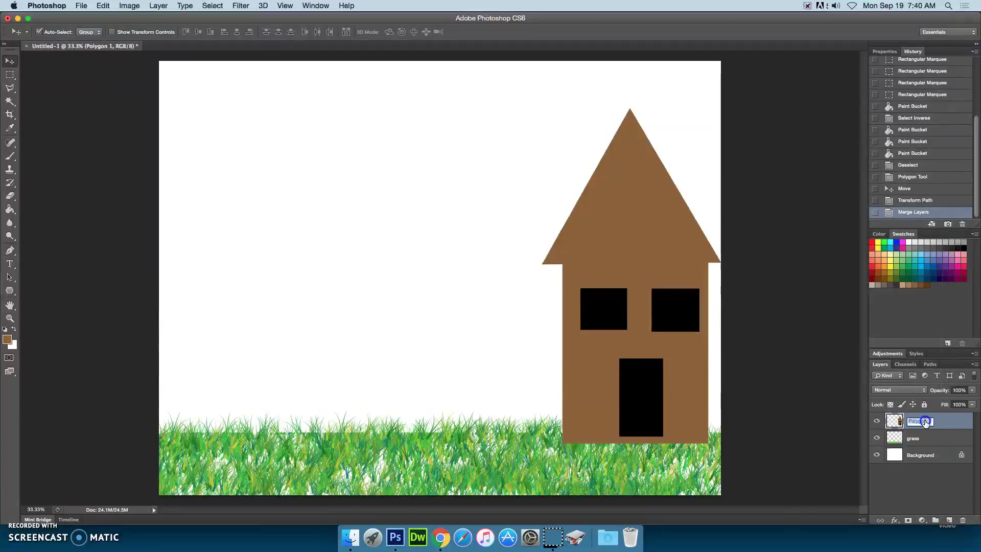
type("house")
key("Return")
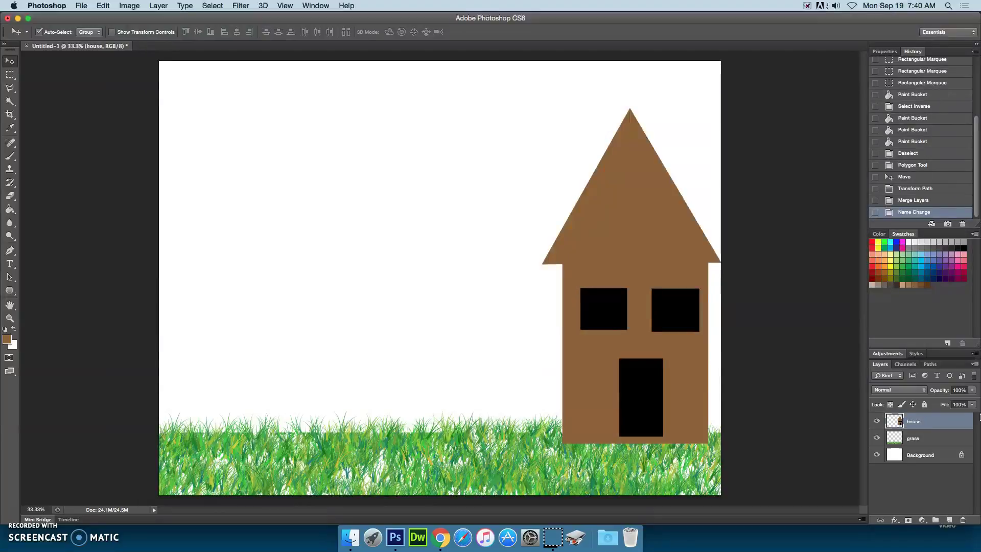
left_click_drag(935, 422, 930, 440)
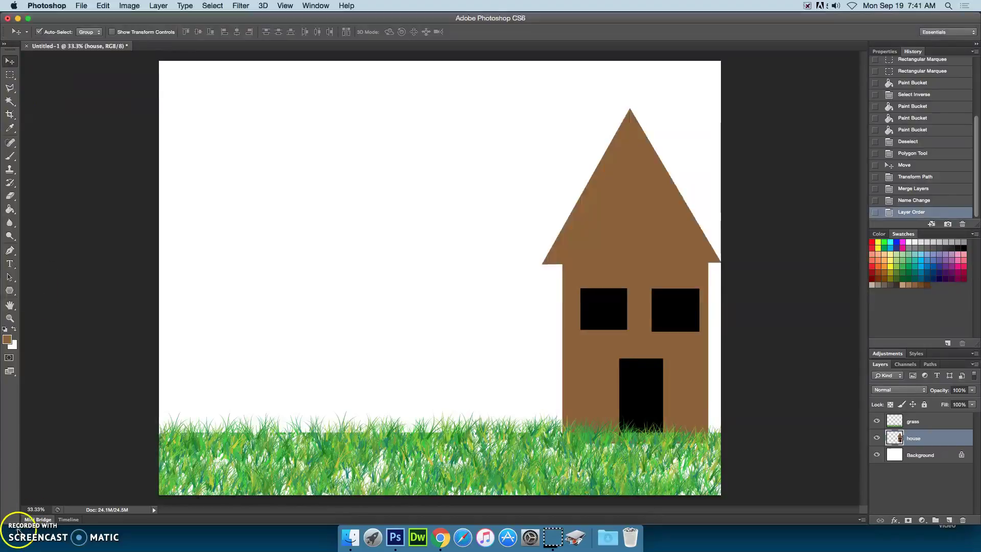
Add a new layer above the grass layer and name it tree trunk.
left_click(949, 519)
left_click_drag(937, 437, 918, 424)
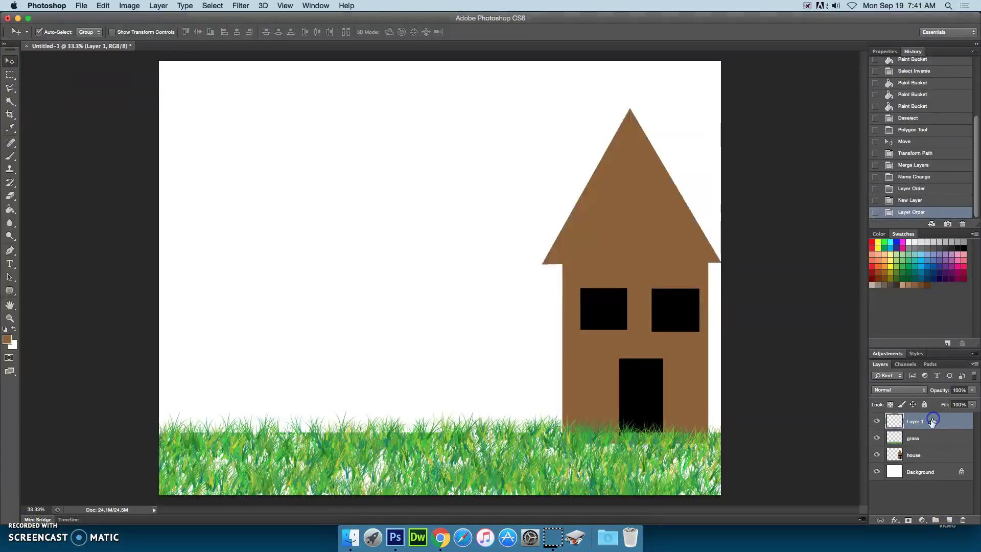
double_click(917, 422)
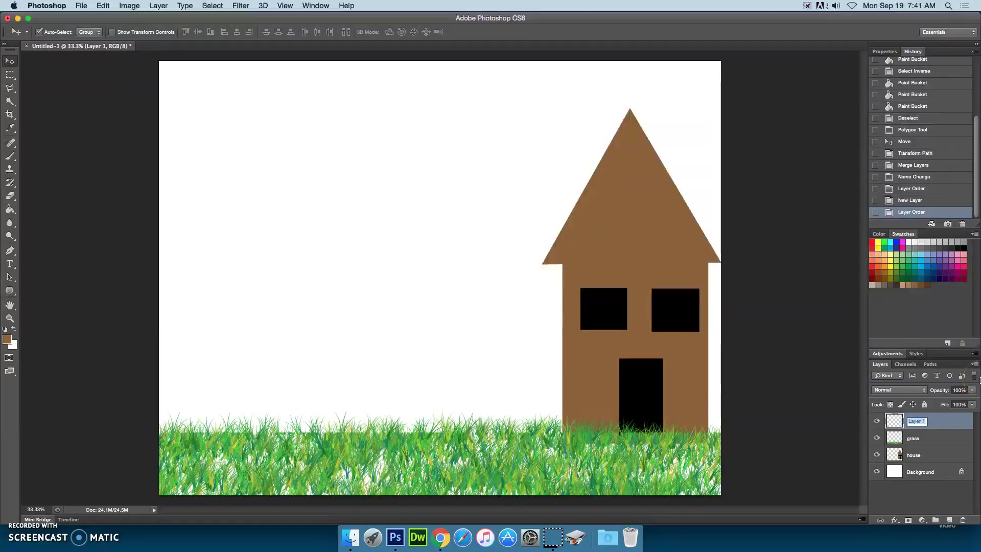
type("tree trunk")
key("Return")
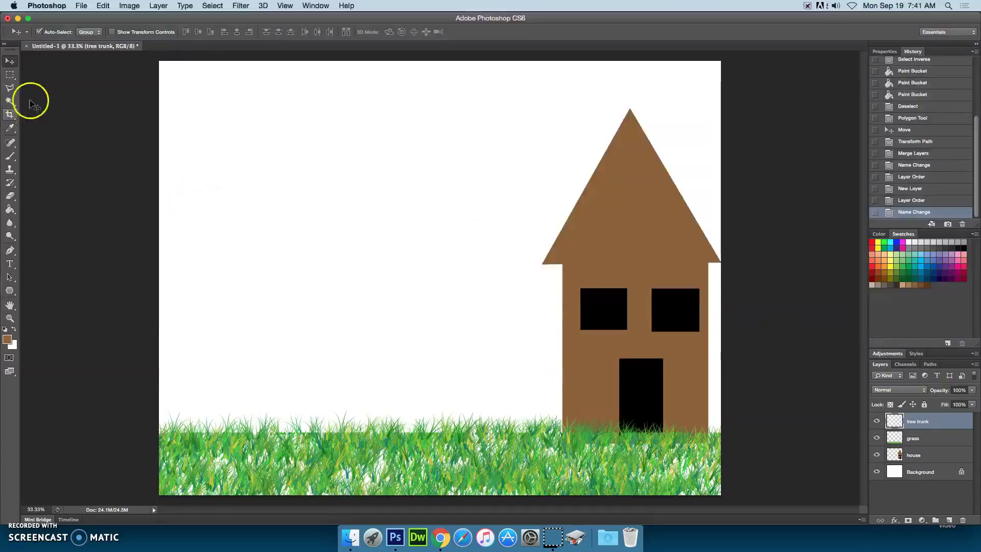
Make a new tall, narrow rectangular selection for the trunk, rising from the grass on the side opposite the house.
left_click(10, 77)
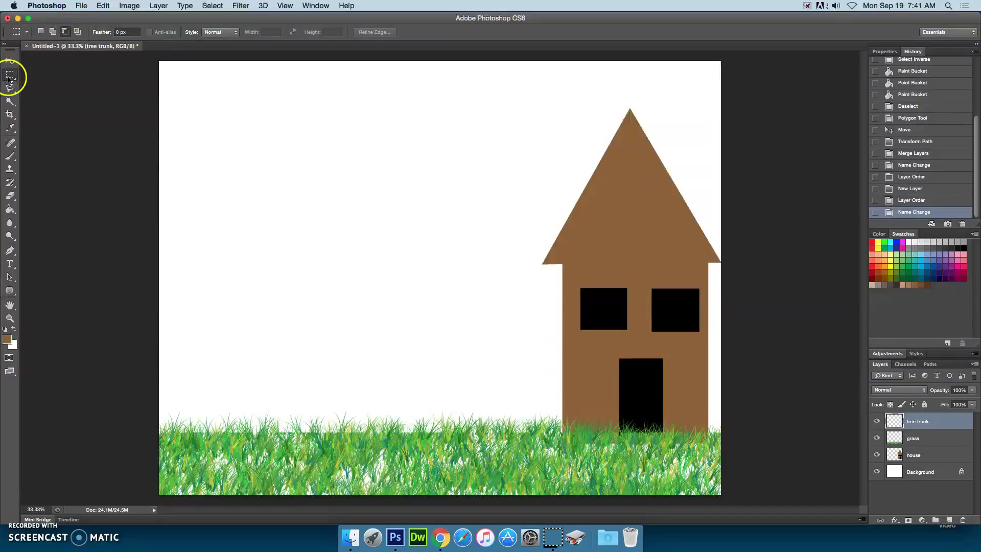
left_click(41, 32)
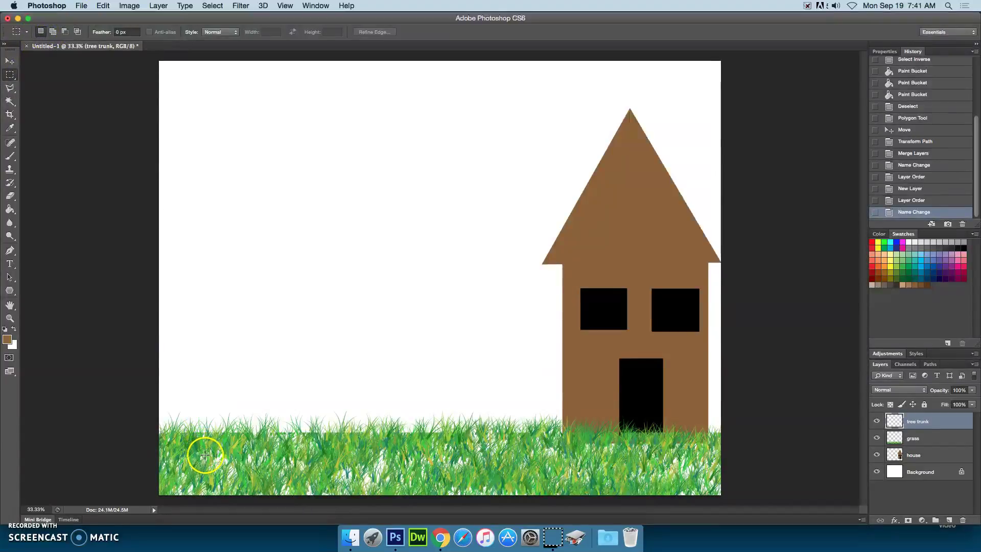
left_click_drag(199, 456, 231, 225)
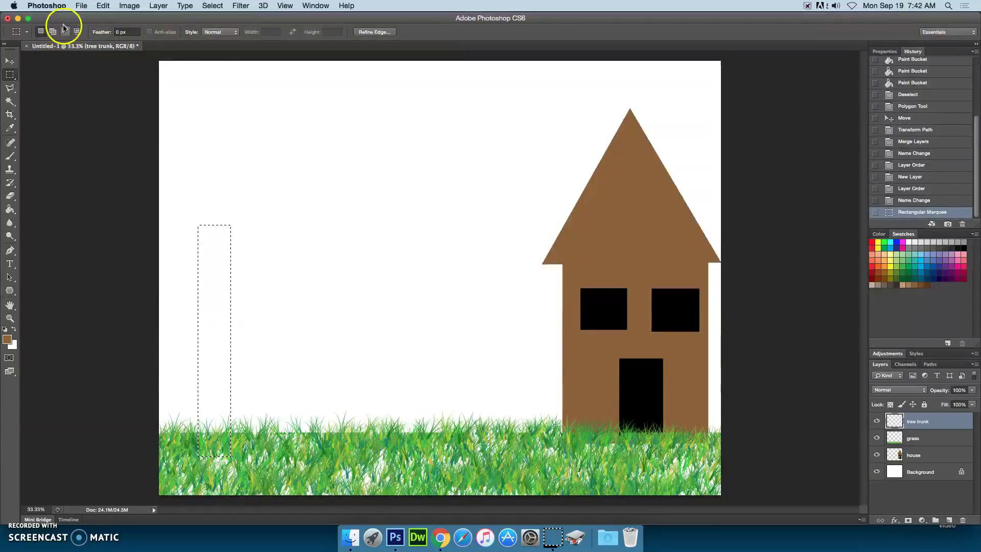
With the Polygonal Lasso at 0 px feather, add a curved branch to the selection, reaching from the trunk's upper side toward the house.
left_click(11, 89)
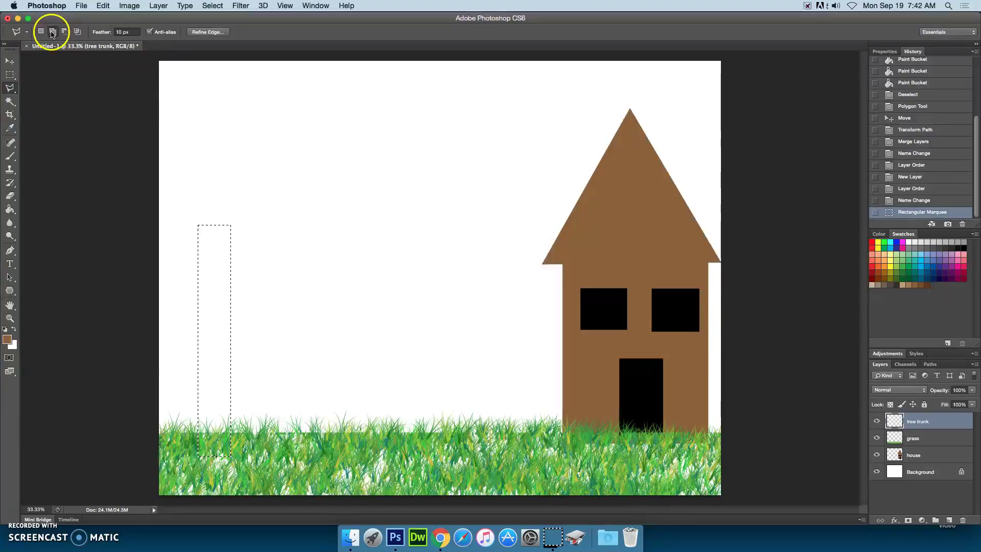
left_click(119, 32)
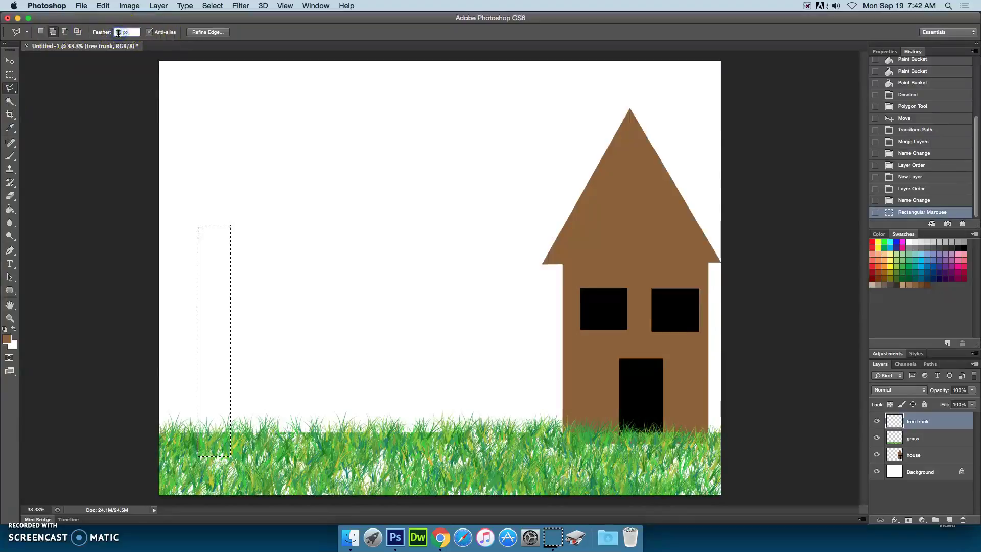
key("Return")
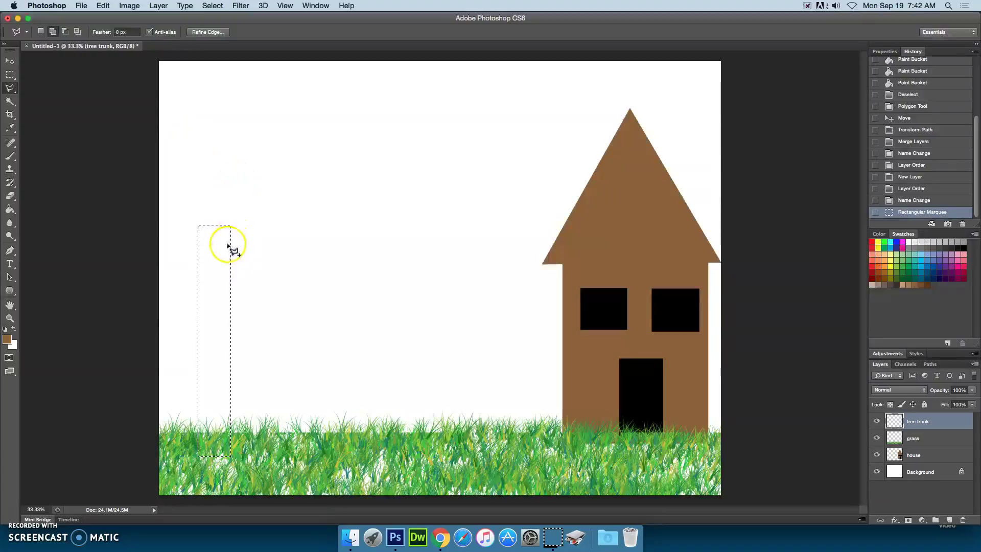
left_click(287, 217)
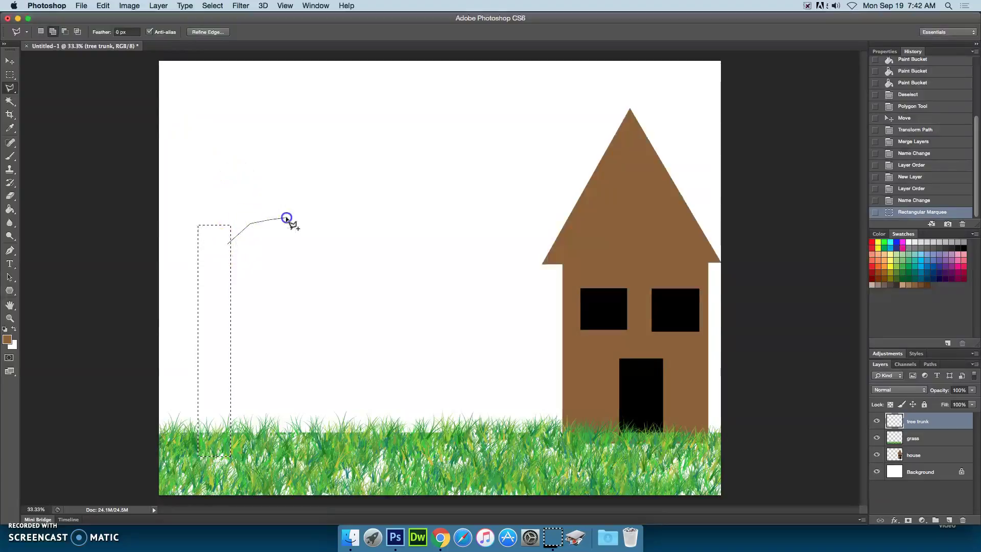
left_click(302, 214)
left_click(279, 212)
left_click(227, 243)
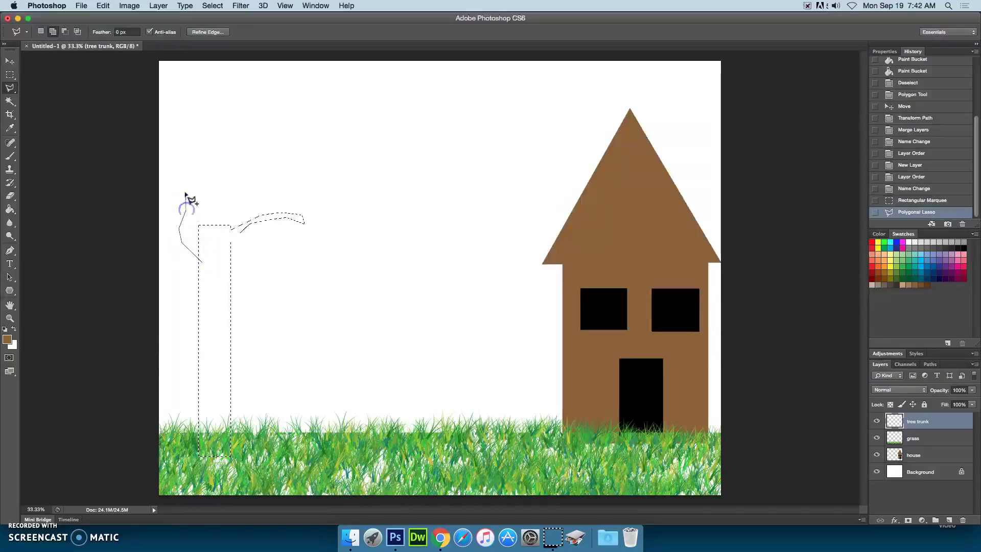
Add three more thin branches to the selection: one on the trunk's outer side and two rising from its top.
left_click(182, 253)
left_click(203, 263)
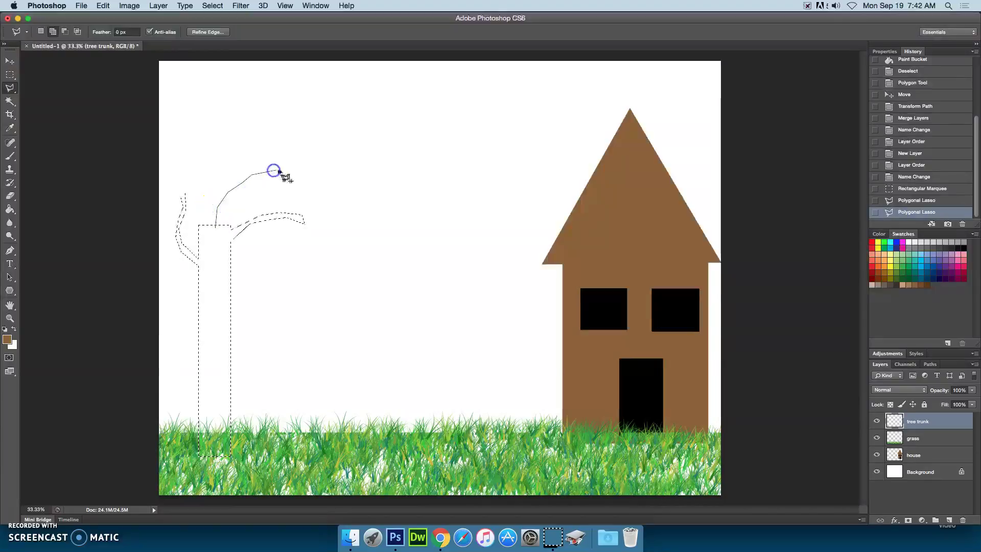
left_click(221, 218)
left_click(217, 231)
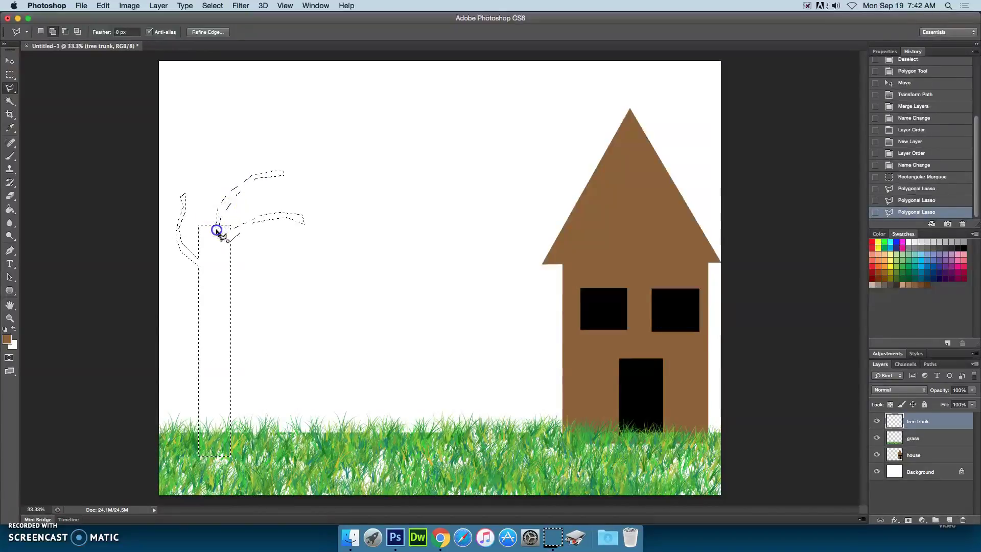
left_click(214, 145)
left_click(229, 130)
left_click(253, 125)
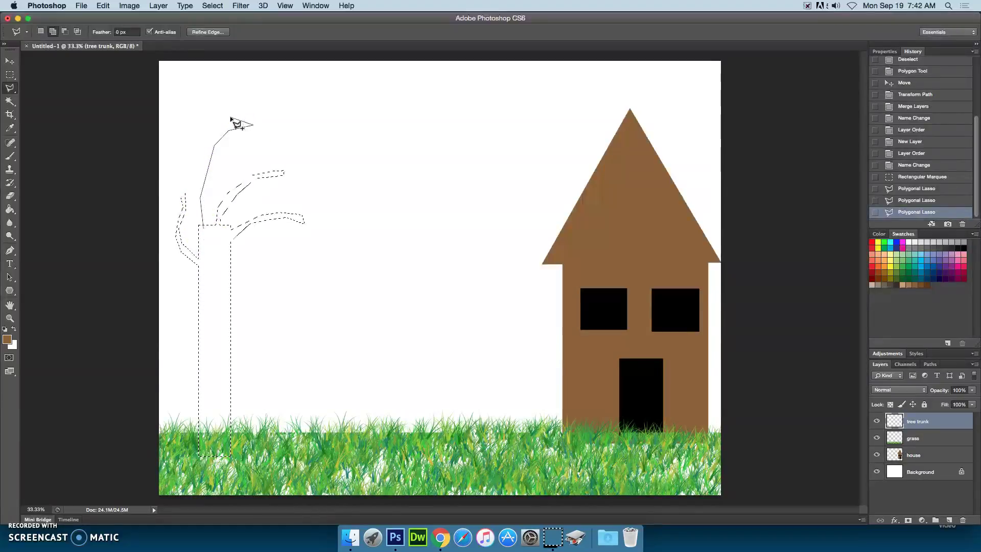
left_click(249, 115)
left_click(195, 191)
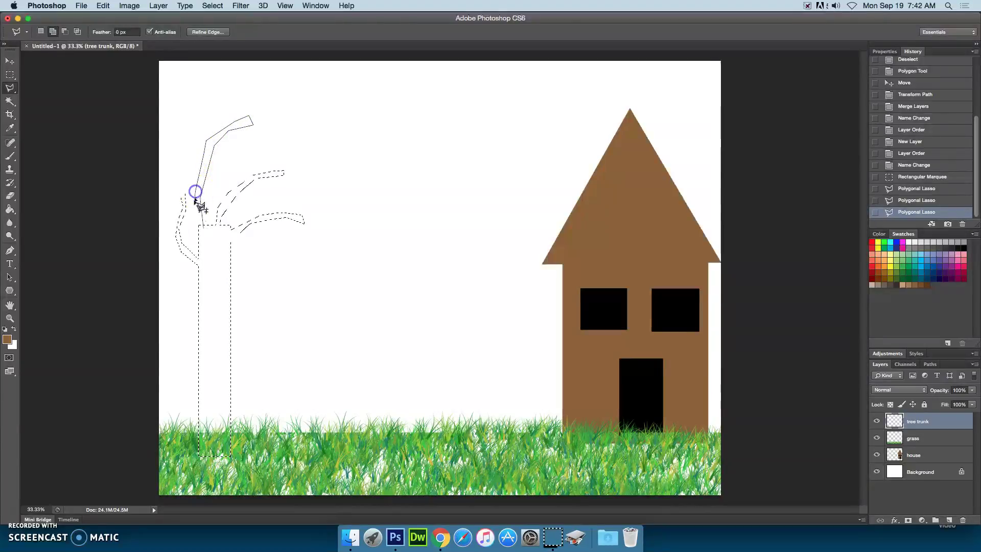
left_click(204, 228)
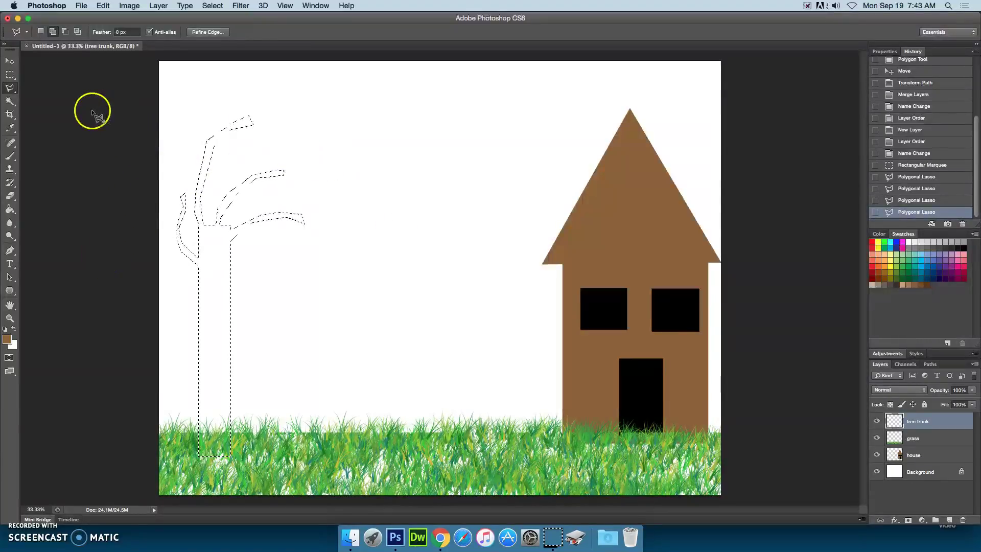
Set the foreground color to grayish brown #90755a and fill the trunk and branch selection with it using the Paint Bucket.
left_click(9, 210)
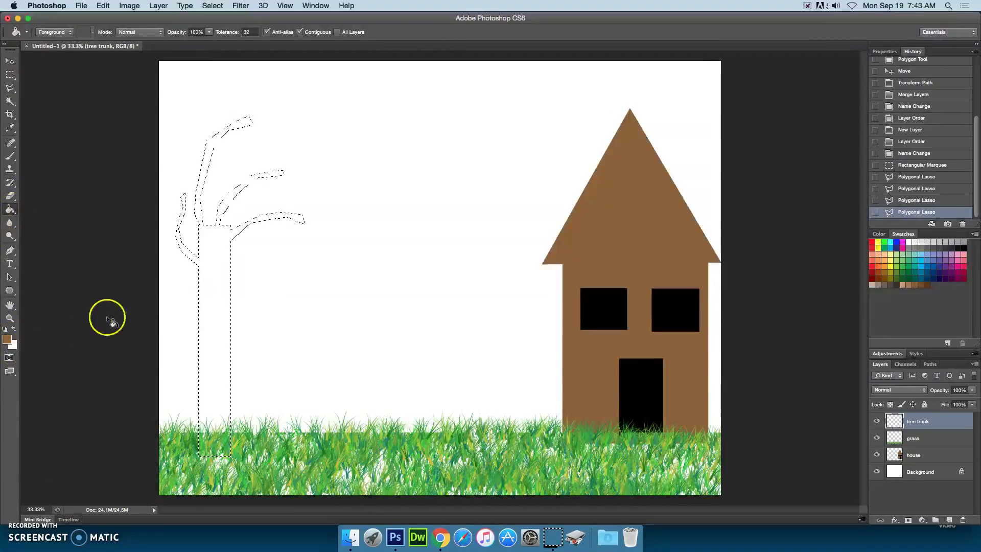
left_click(7, 339)
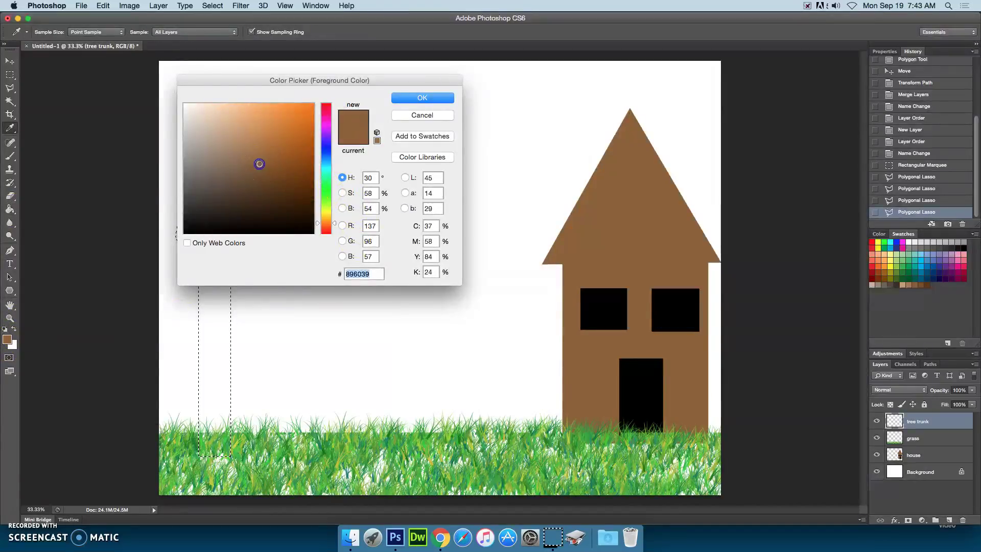
left_click_drag(243, 161, 235, 161)
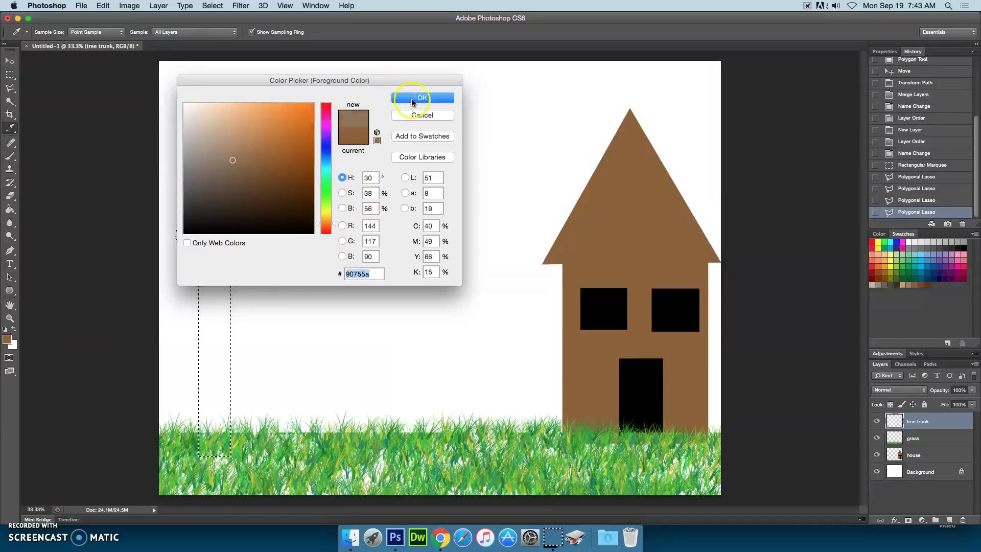
left_click(421, 98)
left_click(216, 279)
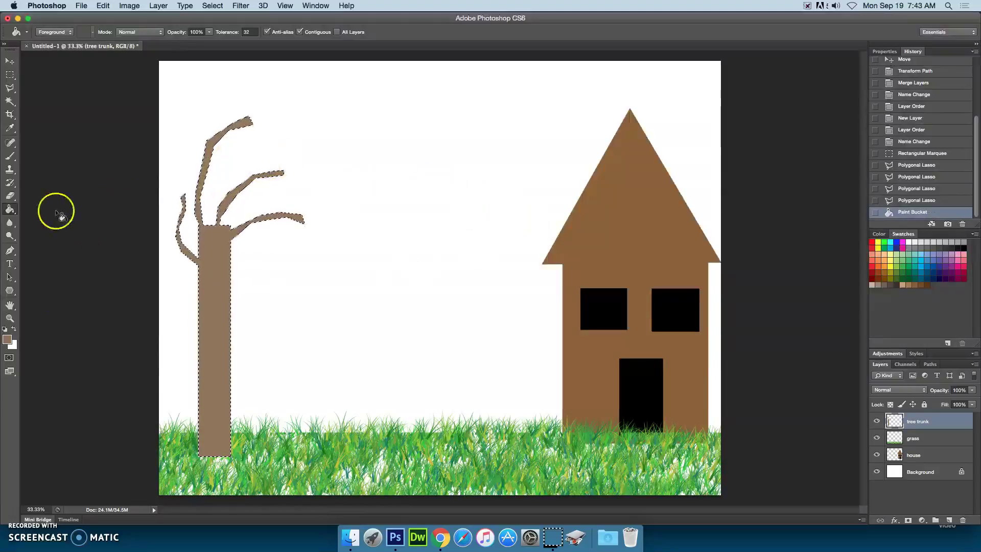
Set up the Brush tool with the 39 px Dry Brush preset and restore the default black foreground color.
left_click(13, 158)
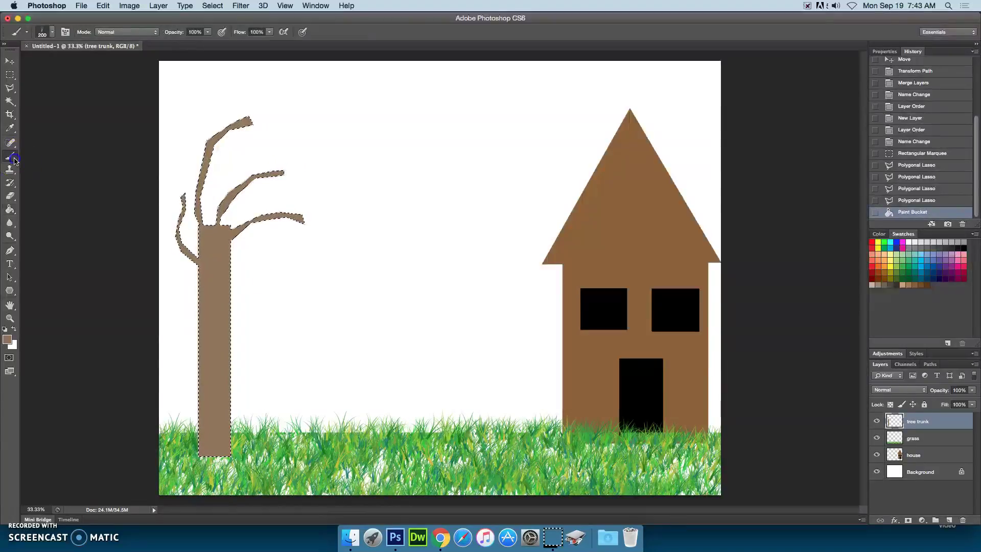
left_click(51, 32)
left_click_drag(117, 163, 116, 163)
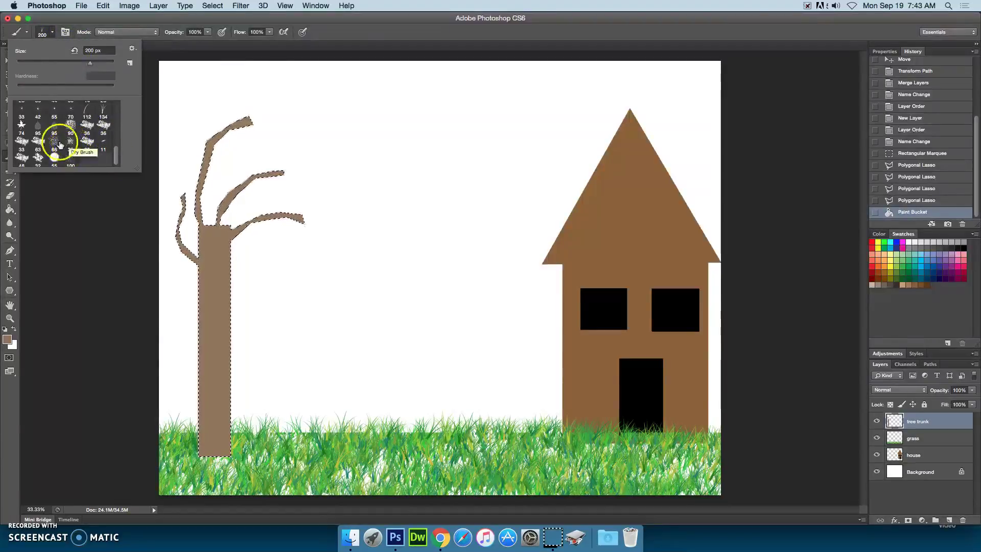
left_click(70, 141)
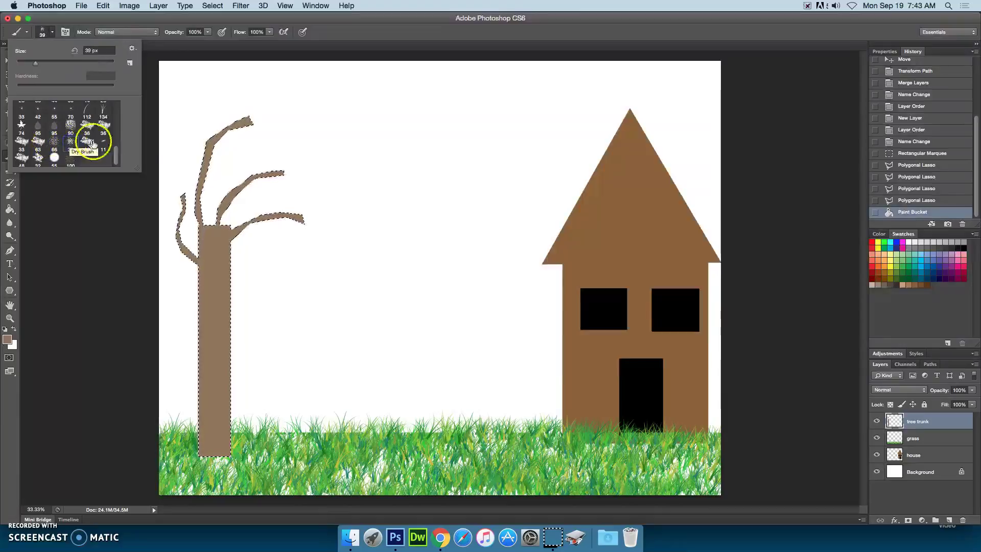
left_click(159, 15)
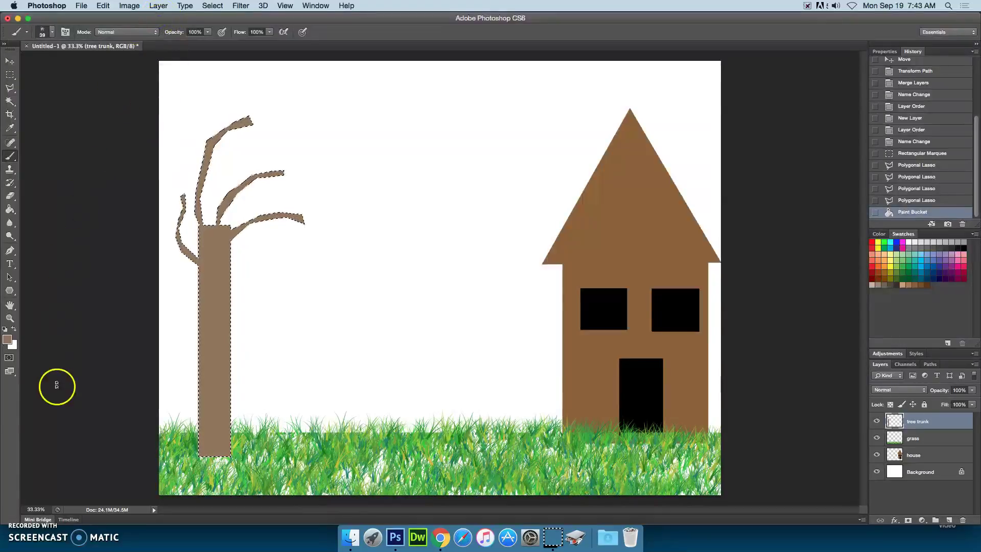
left_click(5, 330)
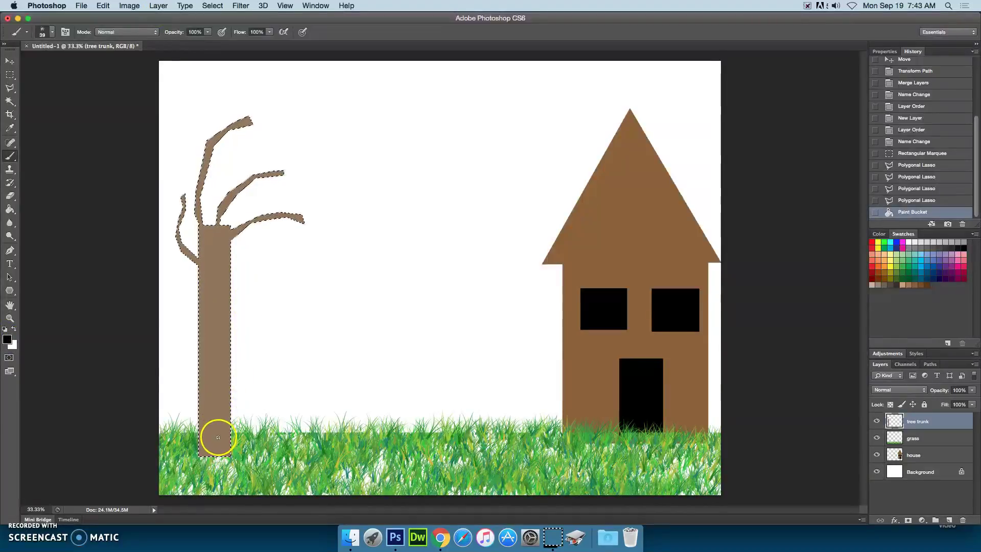
Set both the brush opacity and the brush flow to 60%.
left_click(194, 31)
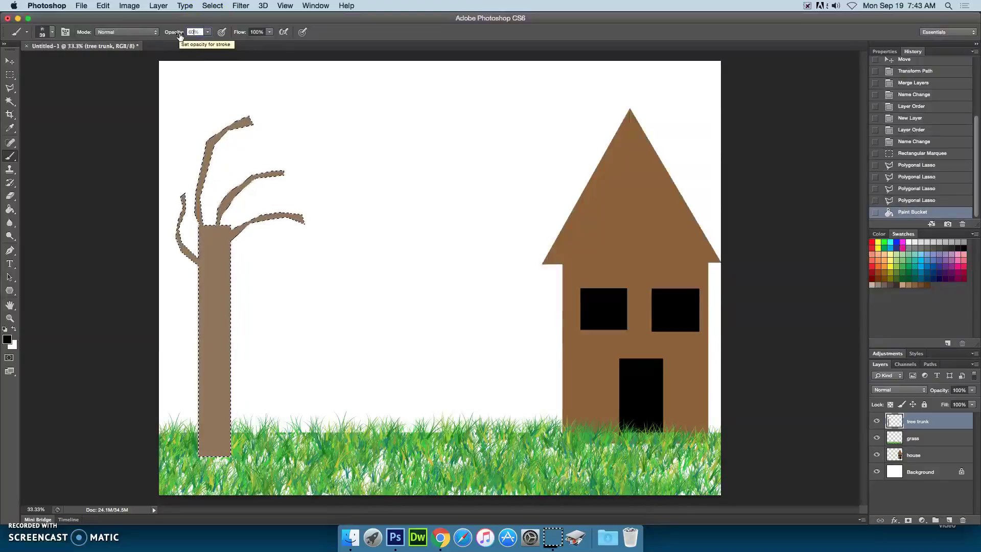
key("Tab")
left_click(180, 37)
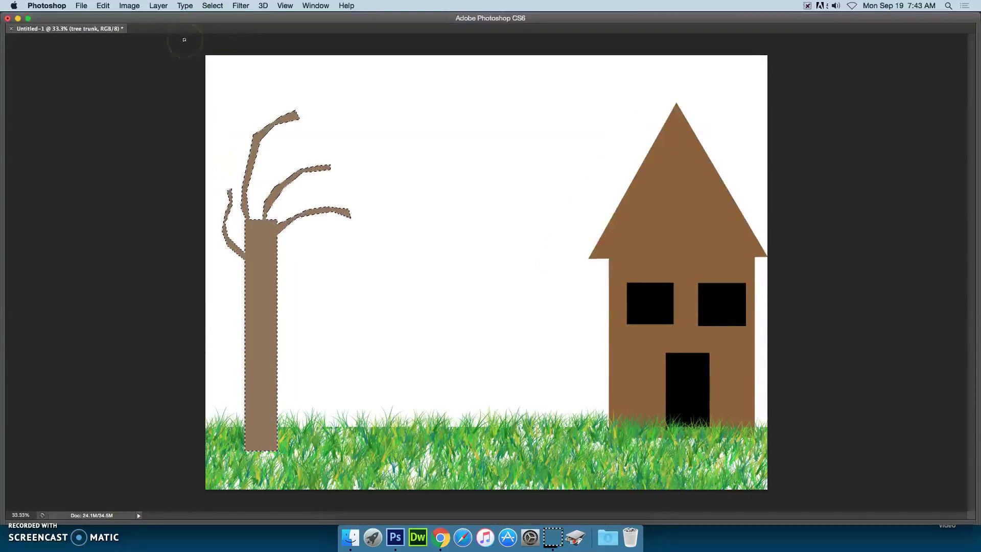
key("Tab")
left_click(254, 32)
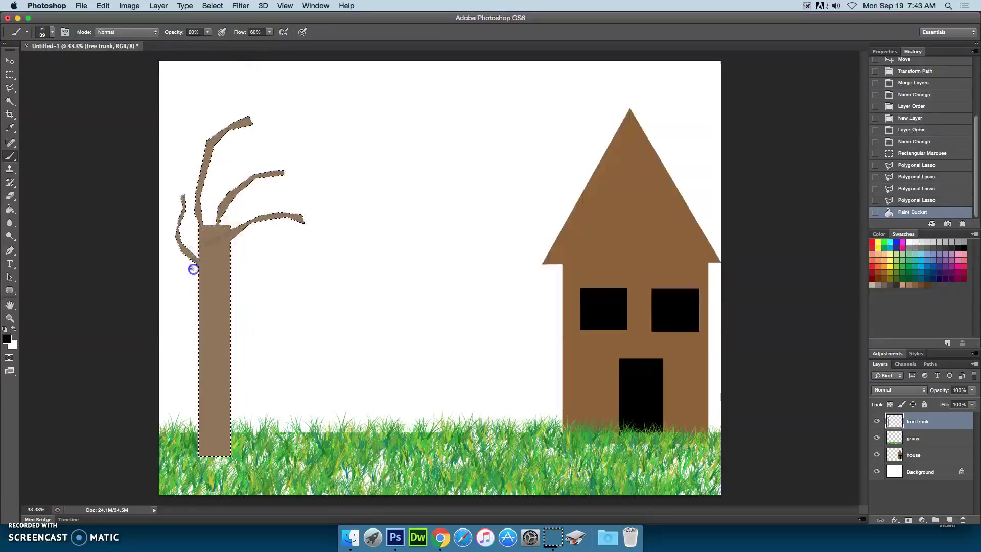
Paint a dark bark texture over the selected trunk and branches, starting at 39 px and continuing with the brush enlarged to 106 px.
left_click_drag(213, 314, 306, 302)
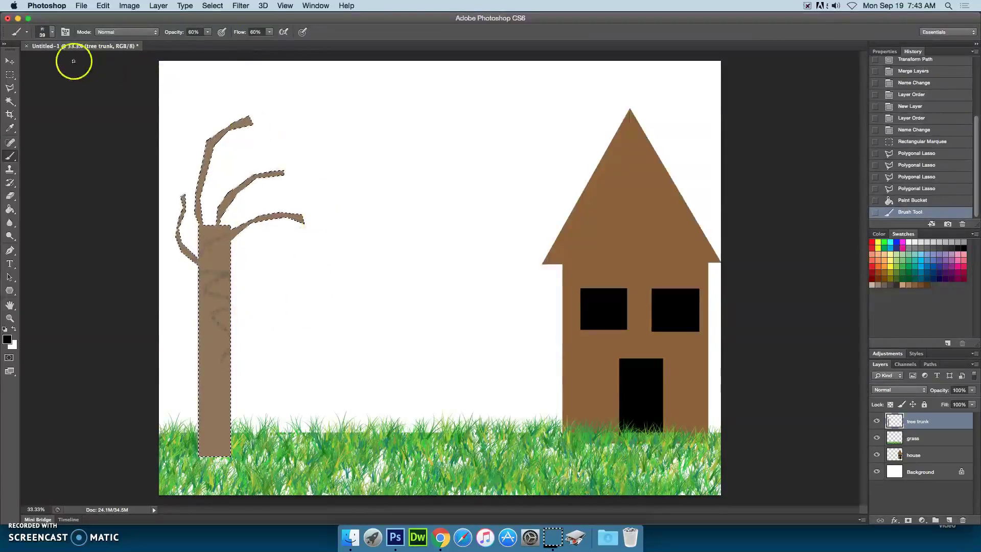
left_click(52, 32)
left_click_drag(57, 62, 66, 65)
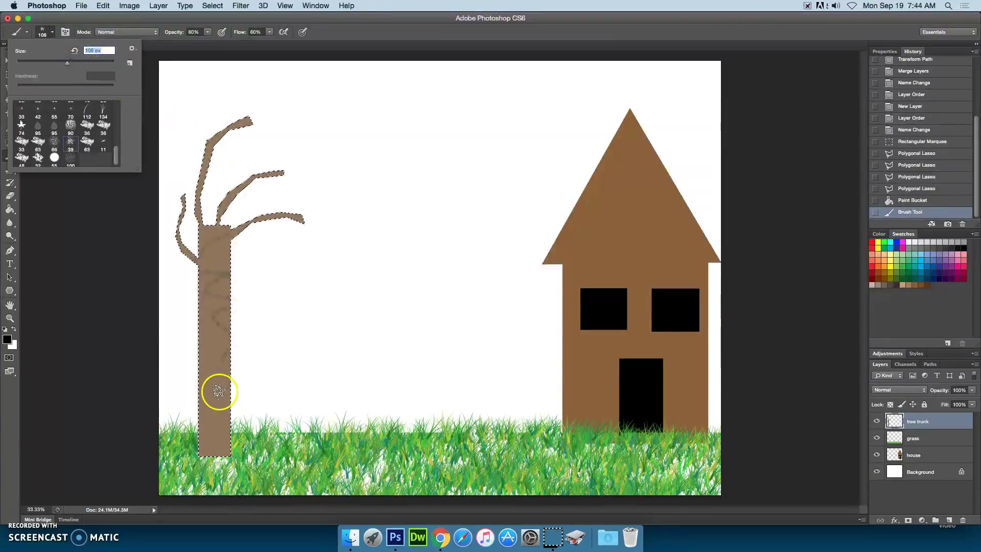
mouse_move(200, 451)
left_mouse_down()
mouse_move(252, 431)
mouse_move(167, 429)
mouse_move(227, 415)
left_mouse_up()
mouse_move(171, 350)
left_mouse_down()
mouse_move(178, 274)
mouse_move(243, 228)
left_mouse_up()
mouse_move(295, 208)
left_mouse_down()
mouse_move(125, 332)
mouse_move(223, 458)
mouse_move(226, 311)
left_mouse_up()
left_click_drag(187, 112, 501, 273)
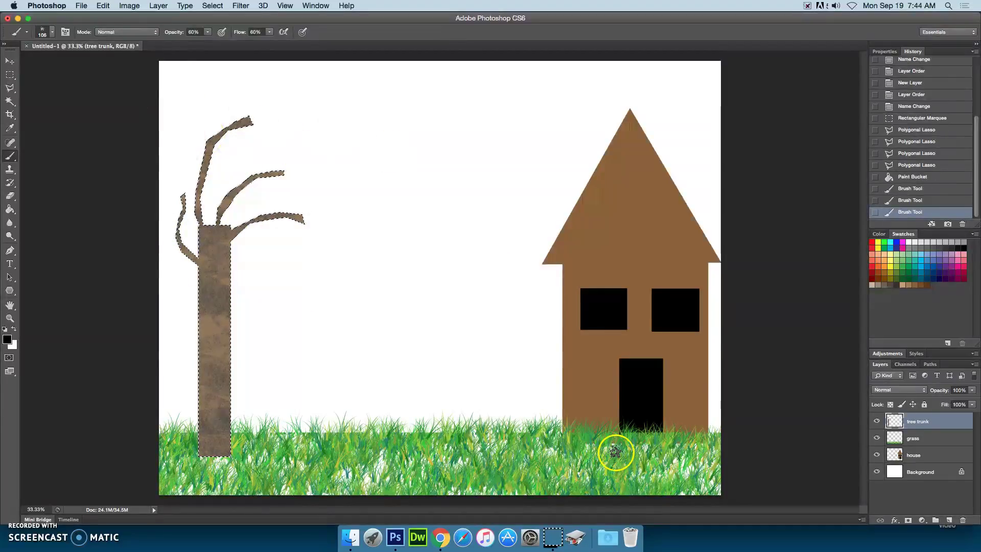
mouse_move(208, 335)
left_mouse_down()
mouse_move(117, 342)
mouse_move(171, 354)
mouse_move(301, 351)
mouse_move(231, 330)
mouse_move(106, 319)
mouse_move(331, 316)
mouse_move(213, 405)
left_mouse_up()
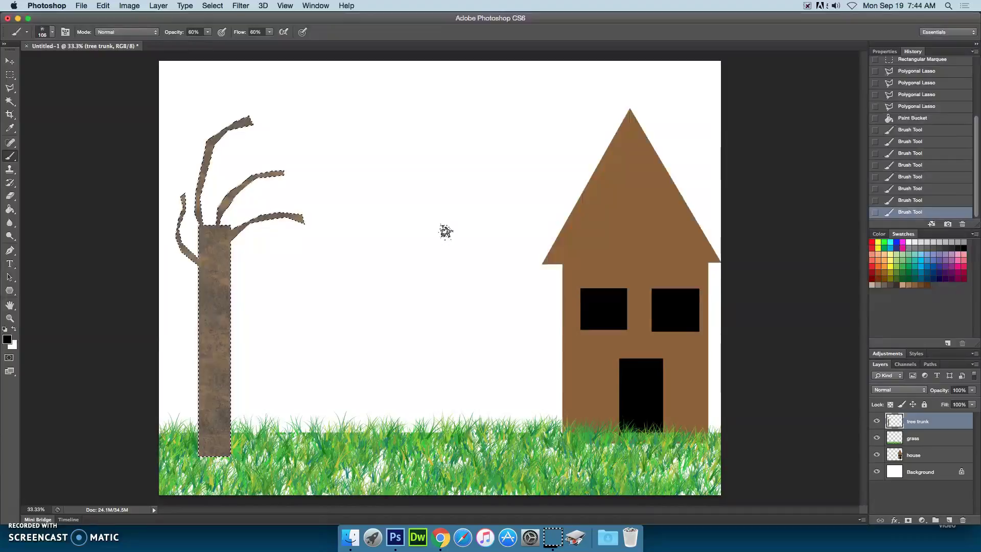
Add a new layer named "tree leaves" above the tree trunk layer and deselect the trunk selection.
left_click(9, 62)
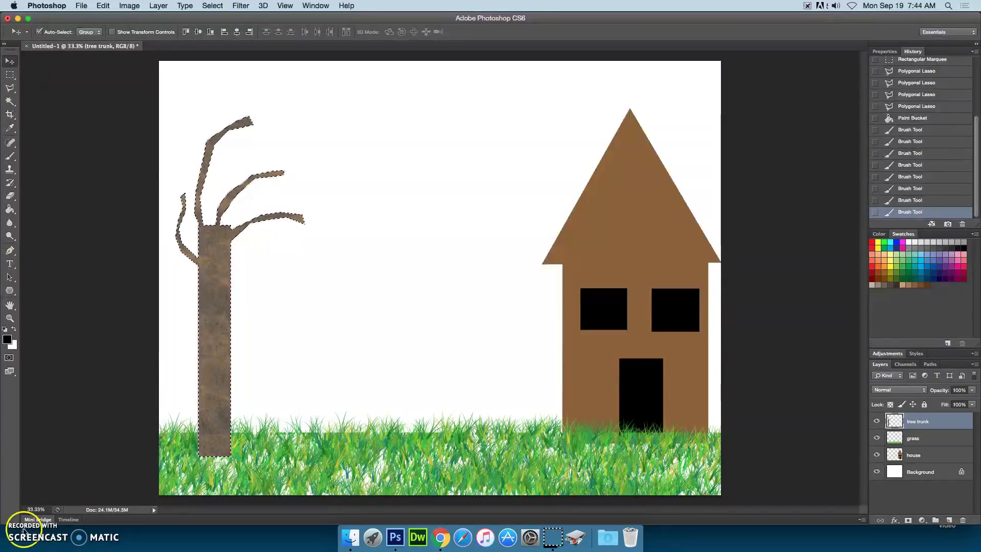
left_click(949, 520)
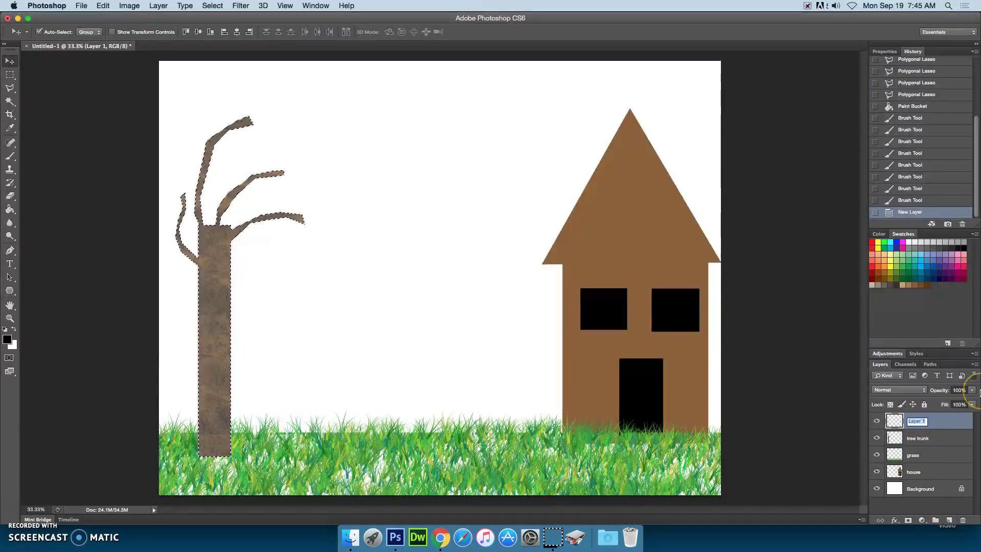
key("Return")
key("super+d")
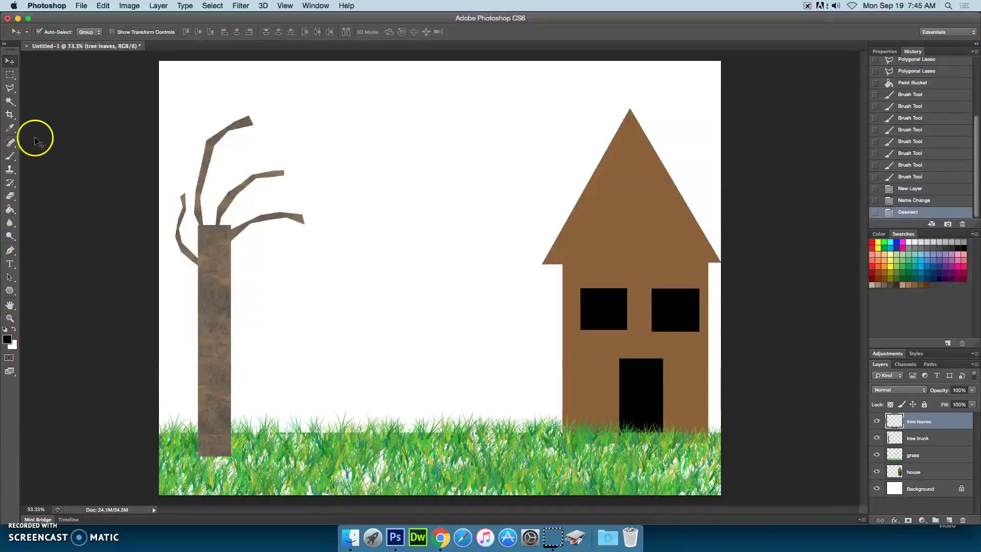
left_click_drag(9, 74, 43, 83)
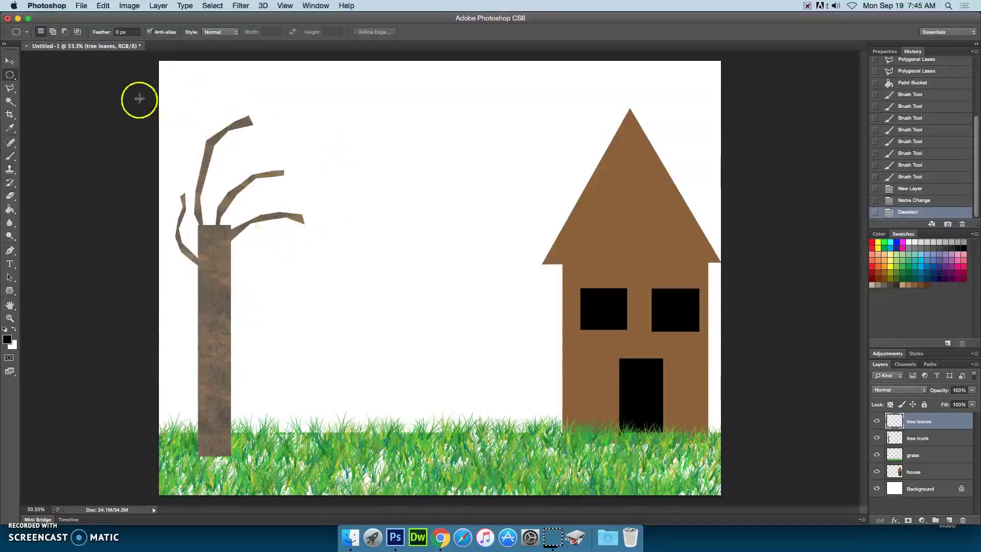
left_click_drag(141, 97, 310, 280)
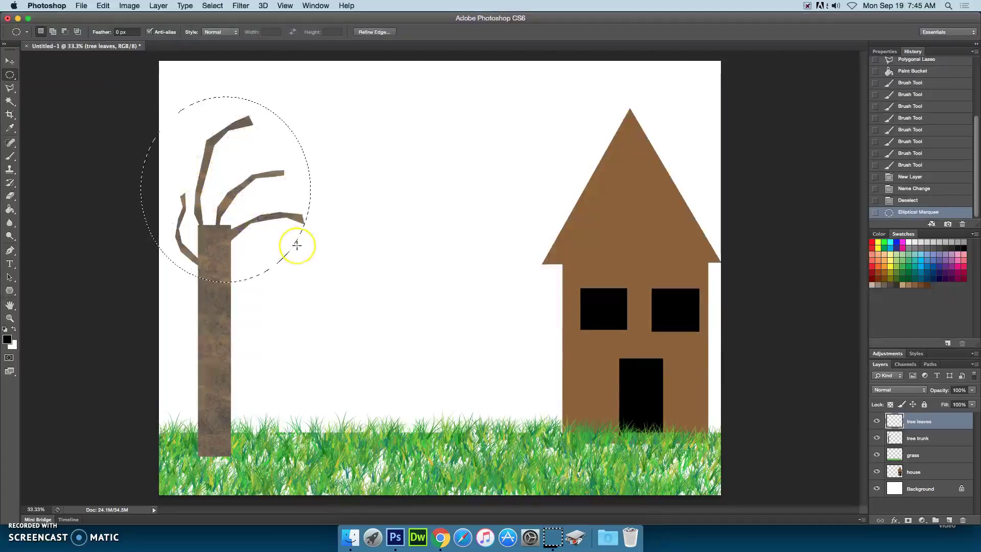
left_click(284, 232)
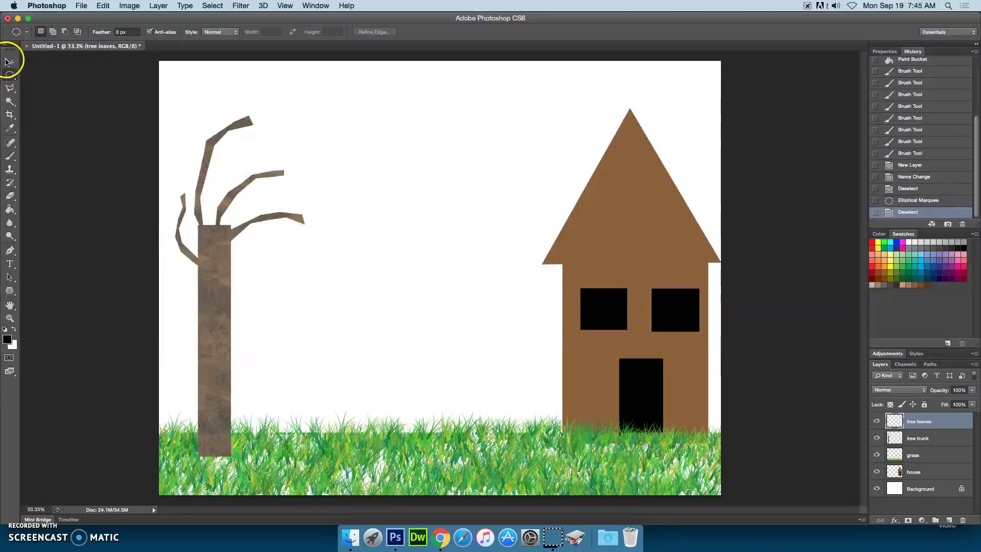
Move the tree trunk with its branches slightly toward the house and a little upward.
left_click(9, 62)
left_click_drag(225, 349, 252, 345)
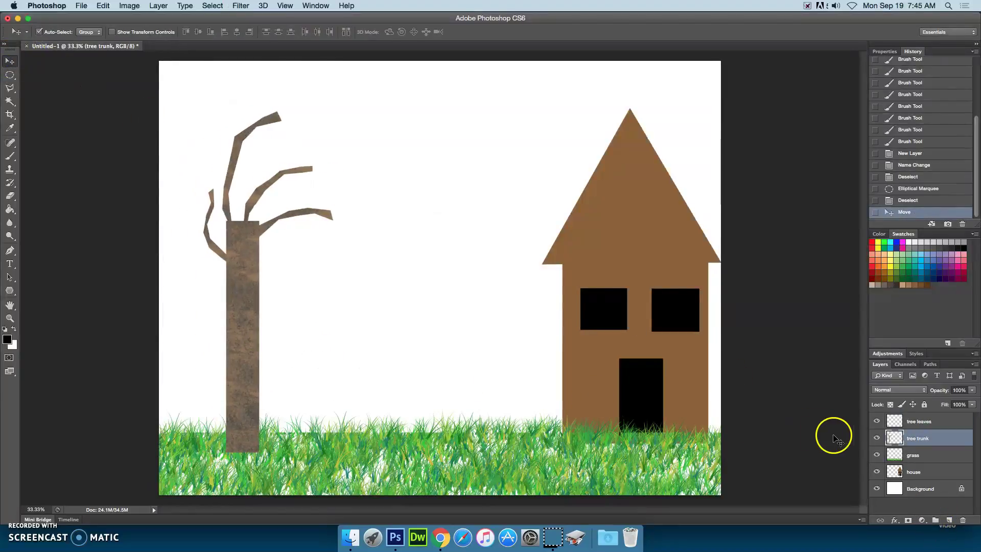
On the tree leaves layer, make a large, nearly circular Elliptical Marquee selection enclosing all the branches and the trunk's top.
left_click(922, 422)
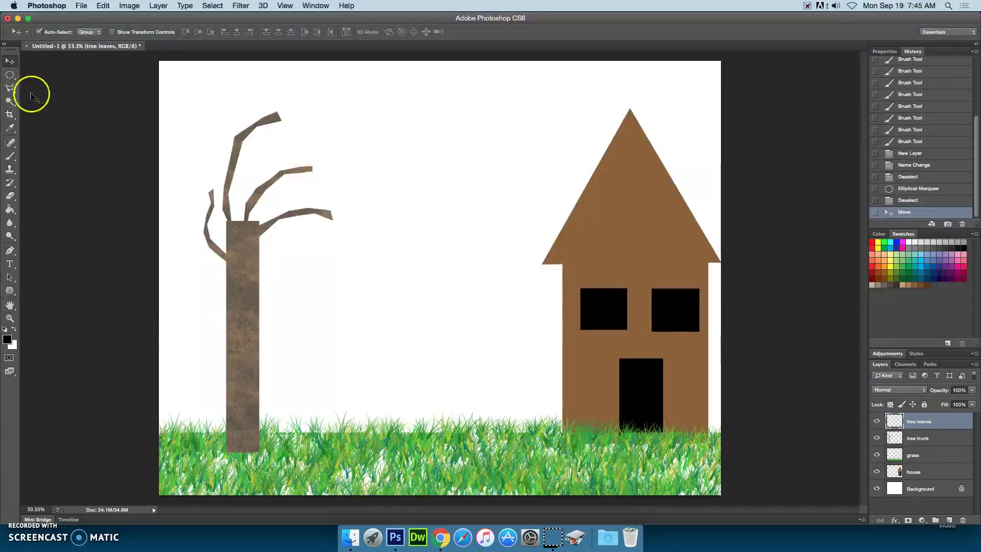
left_click(9, 75)
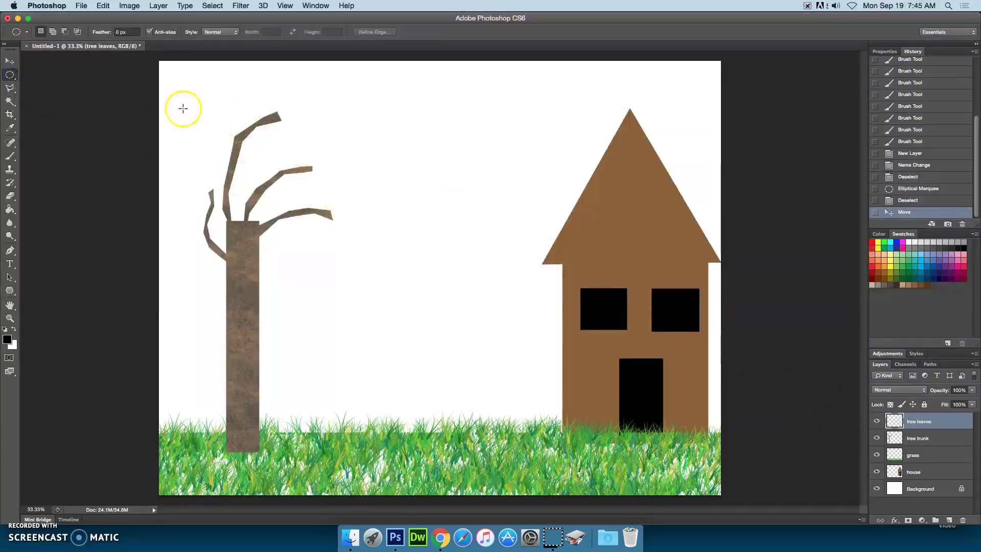
left_click_drag(168, 90, 373, 294)
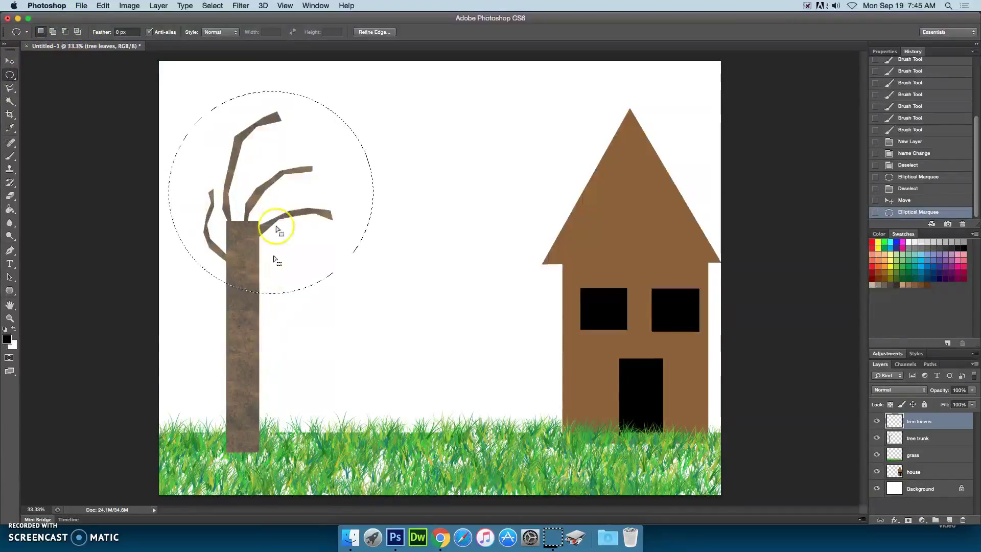
Add irregular freehand bumps all around the round selection's edge with the Lasso tool in Add to selection mode, shaping a leafy crown.
left_click(10, 91)
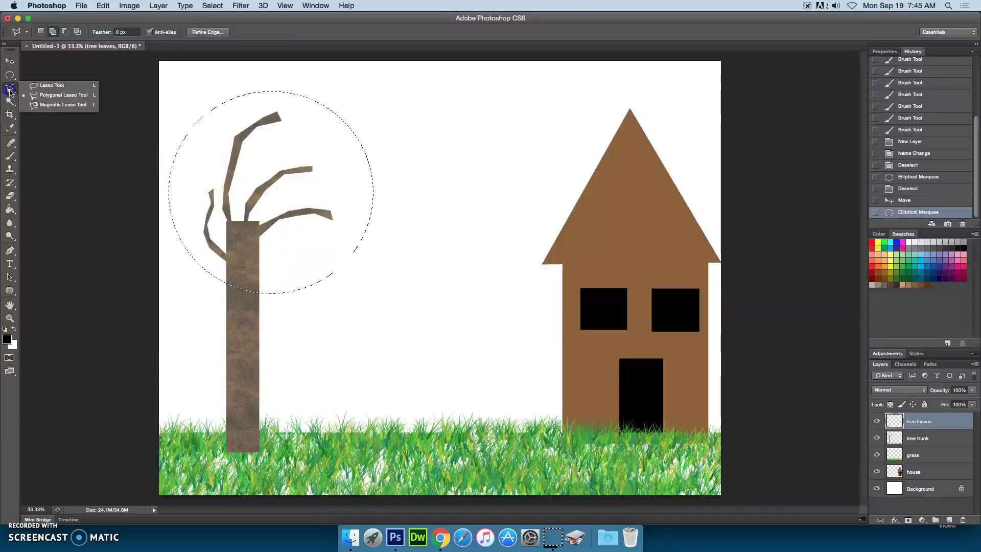
left_click(51, 85)
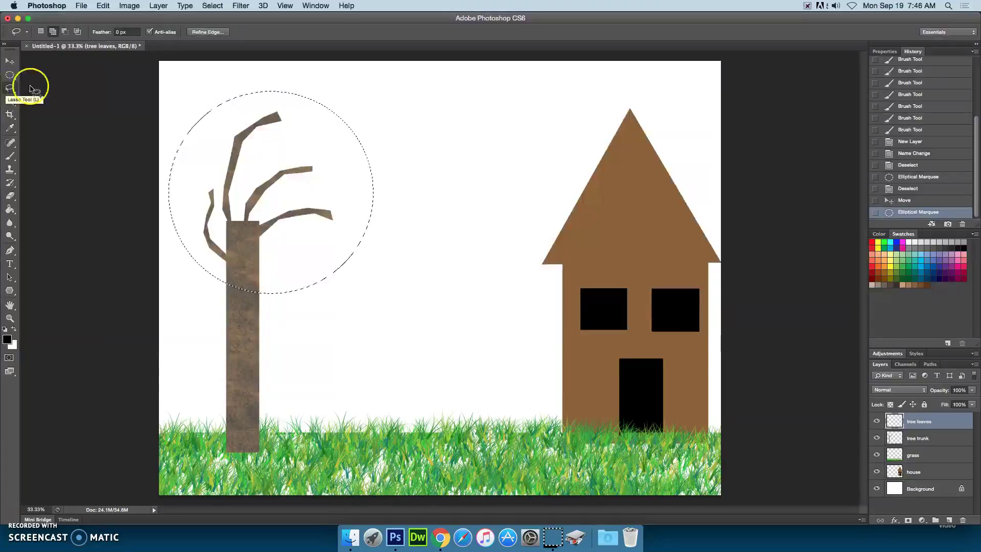
left_click(65, 32)
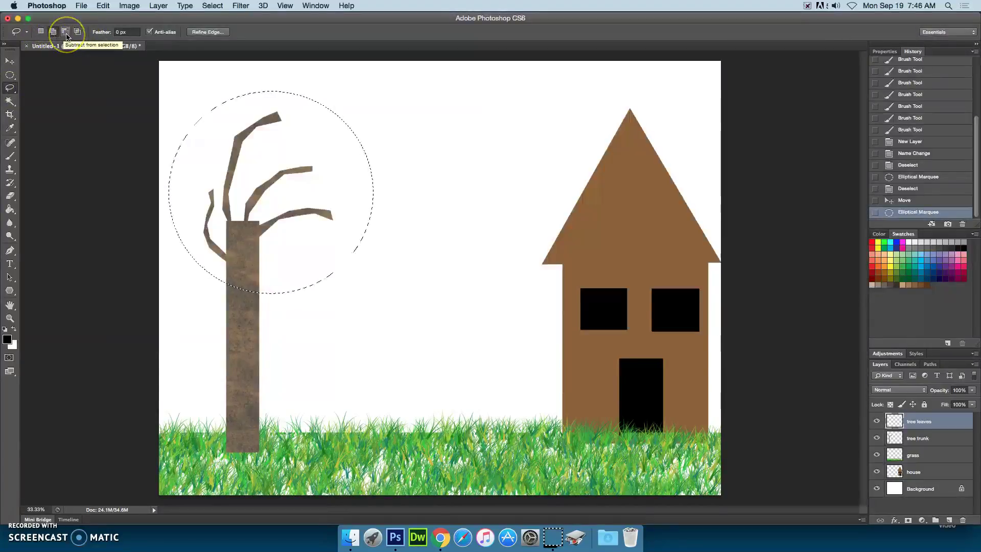
left_click(52, 31)
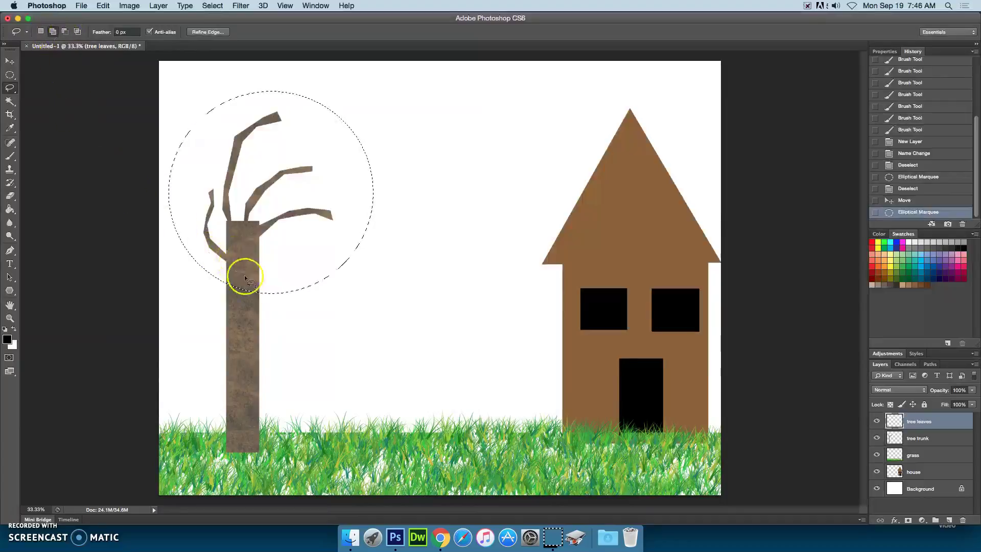
left_click_drag(287, 285, 315, 285)
left_click_drag(347, 221, 348, 223)
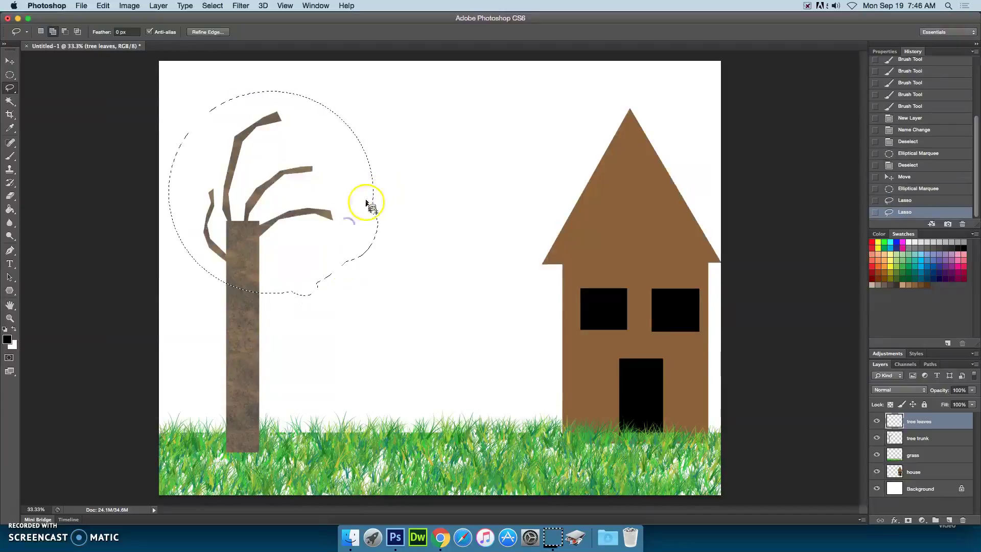
mouse_move(331, 130)
left_mouse_down()
mouse_move(334, 108)
mouse_move(253, 85)
mouse_move(249, 95)
mouse_move(205, 90)
mouse_move(201, 122)
mouse_move(186, 122)
mouse_move(175, 149)
left_mouse_up()
mouse_move(192, 235)
left_mouse_down()
mouse_move(223, 285)
mouse_move(201, 265)
mouse_move(208, 297)
left_mouse_up()
left_click_drag(274, 299, 320, 284)
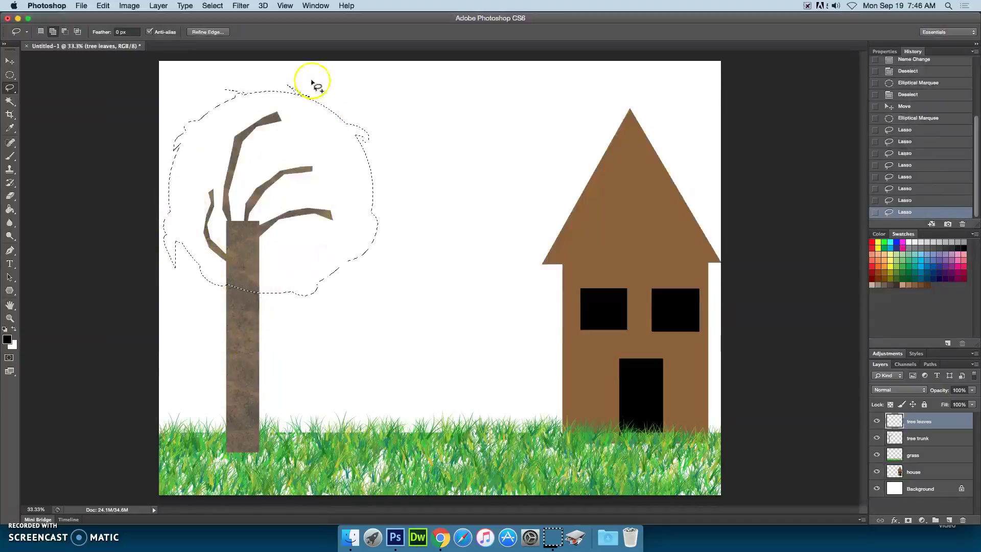
left_click_drag(313, 81, 251, 93)
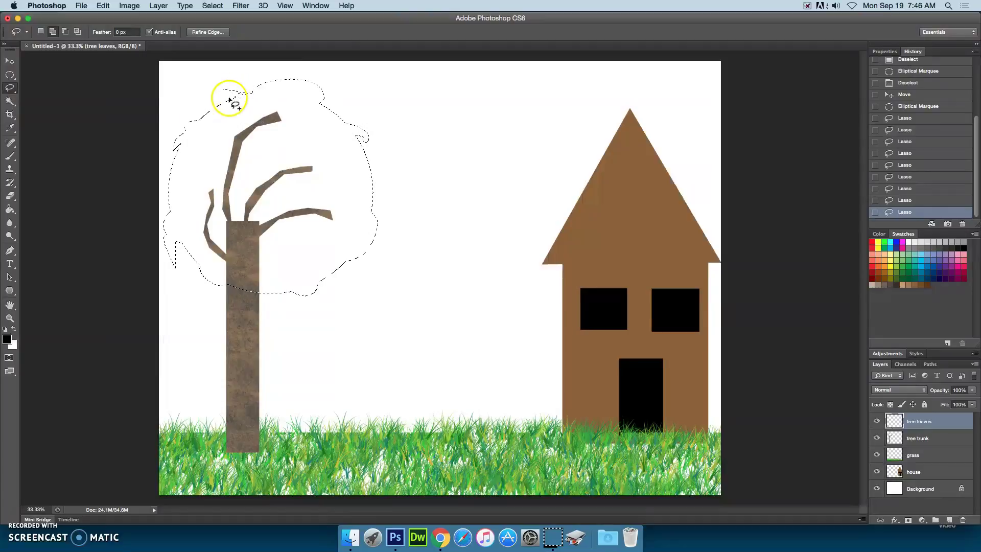
left_click_drag(191, 94, 190, 120)
left_click_drag(358, 170, 355, 177)
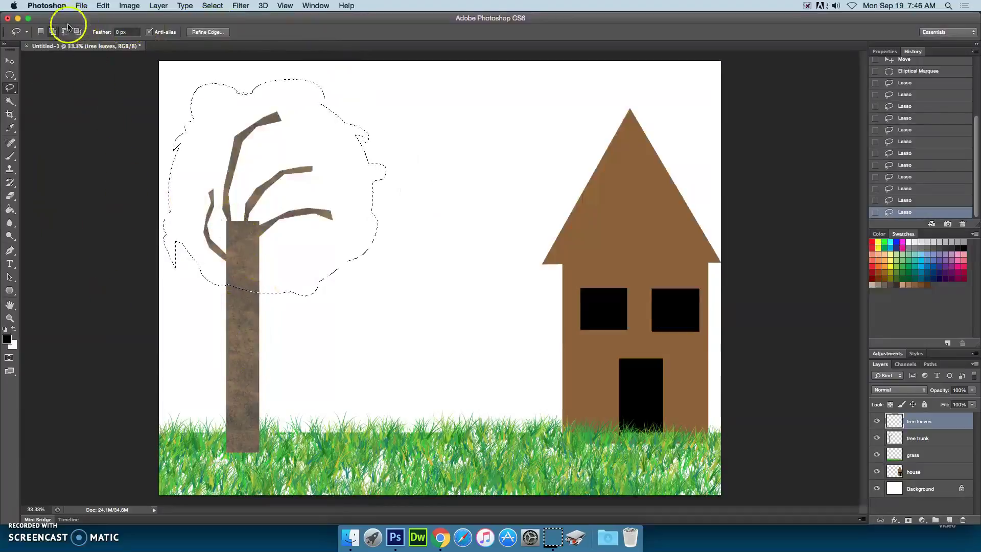
left_click(52, 32)
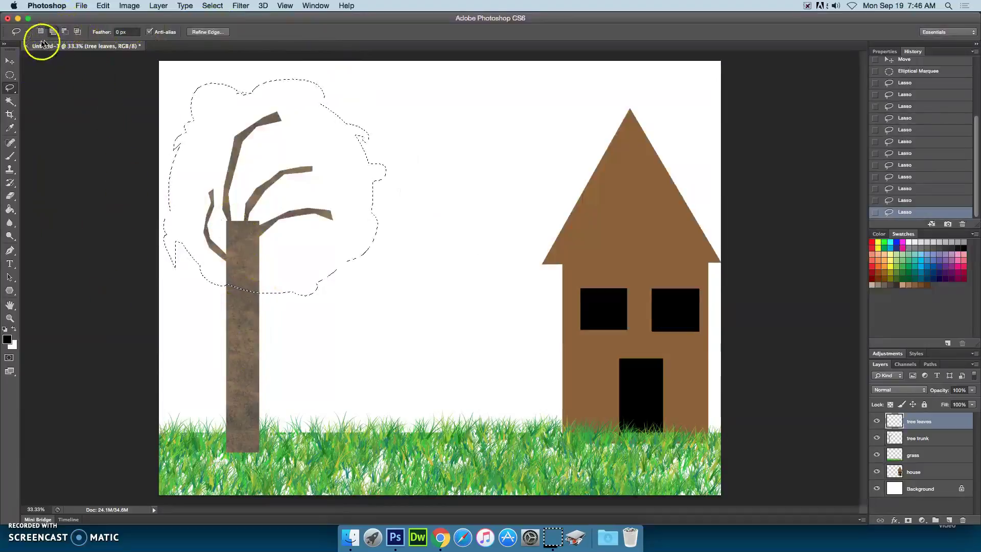
Switch to the Brush tool and choose the 74 px leaf-shaped brush preset for the tree crown.
left_click(12, 162)
left_click(53, 33)
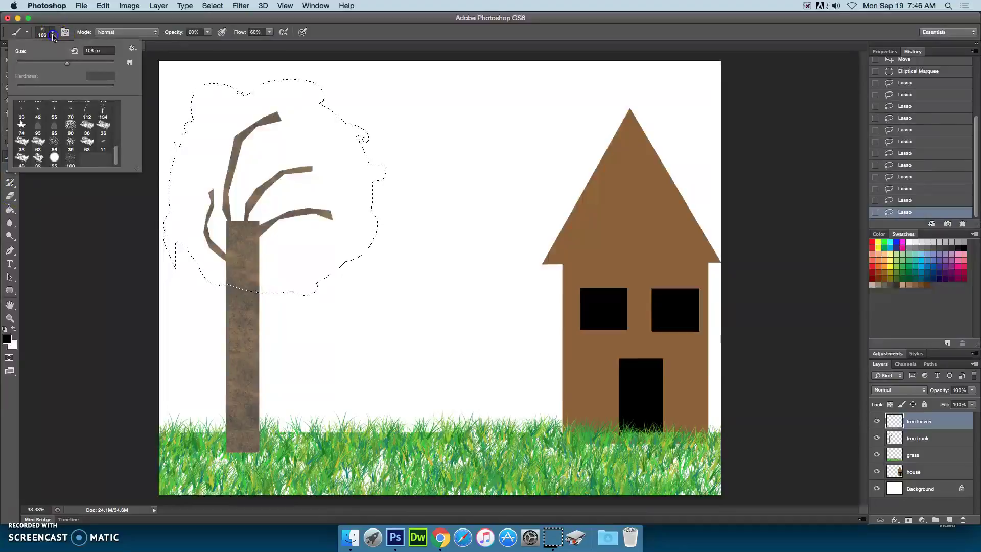
mouse_move(118, 152)
left_mouse_down()
mouse_move(117, 137)
mouse_move(116, 162)
left_mouse_up()
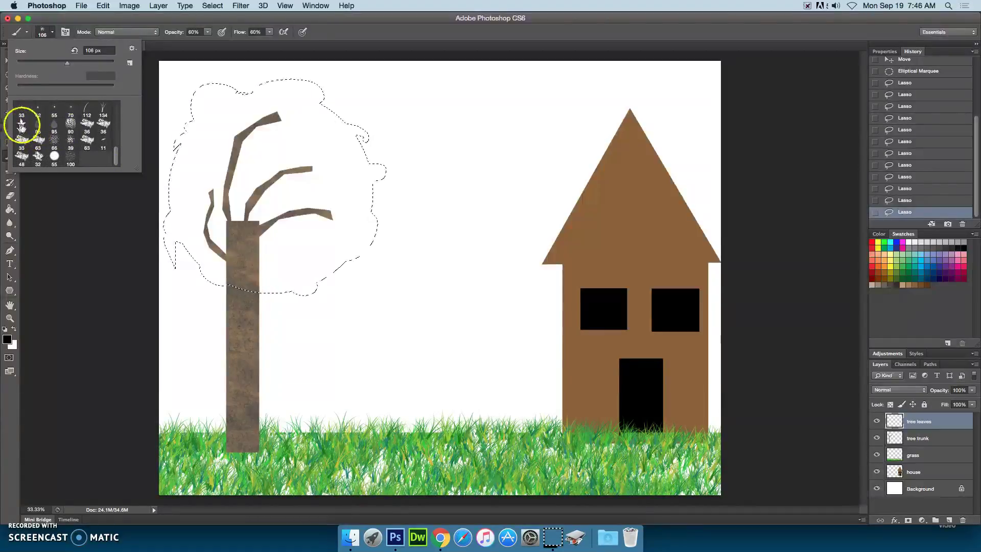
left_click(133, 48)
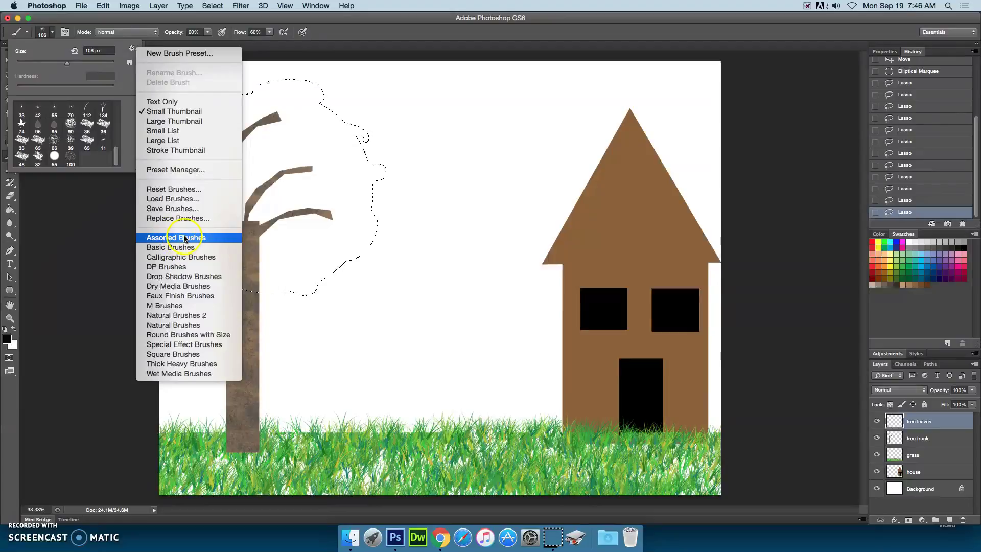
left_click(46, 126)
left_click(21, 124)
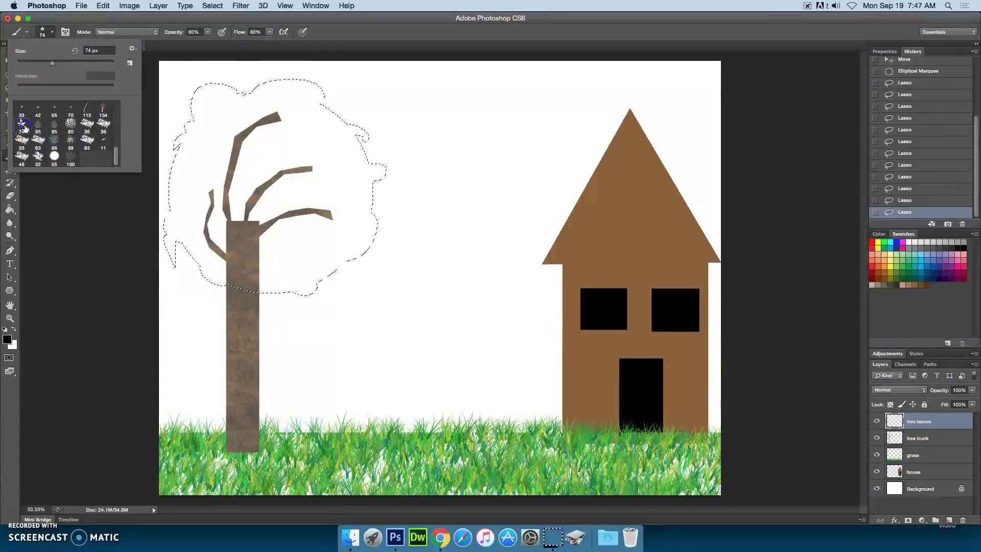
Set the foreground colour to yellow #ebed44 for the leaf brush.
left_click(248, 24)
left_click(8, 340)
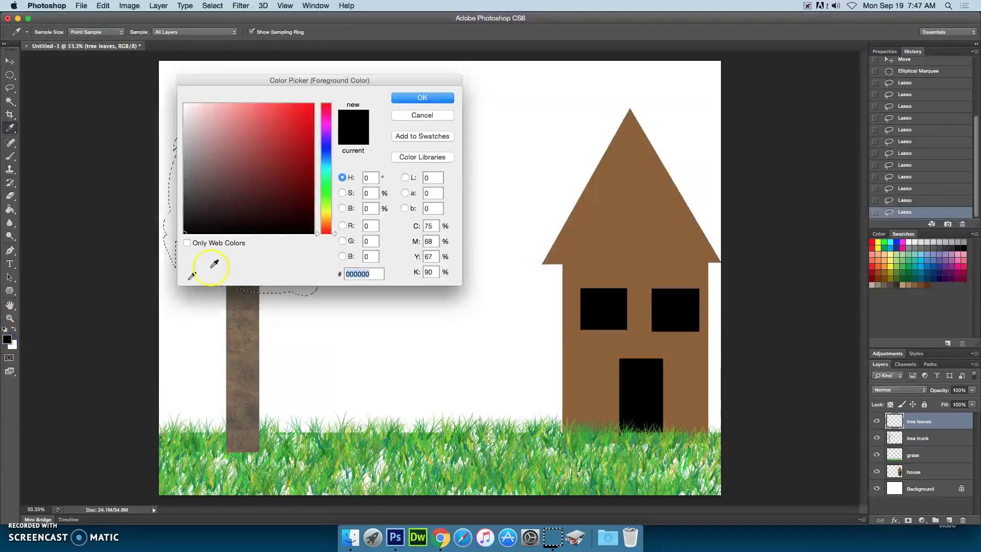
left_click(330, 213)
left_click_drag(269, 153, 276, 112)
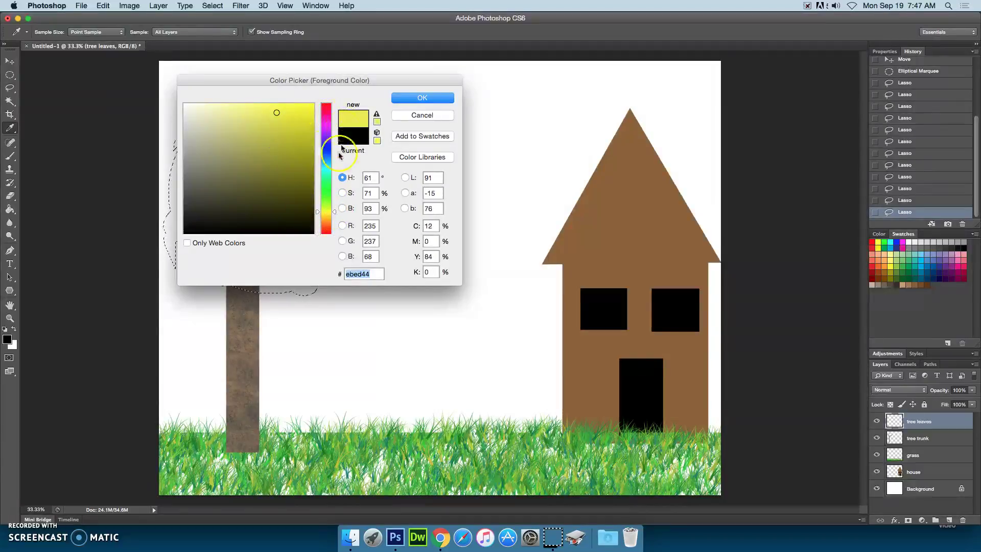
key("Return")
key("b")
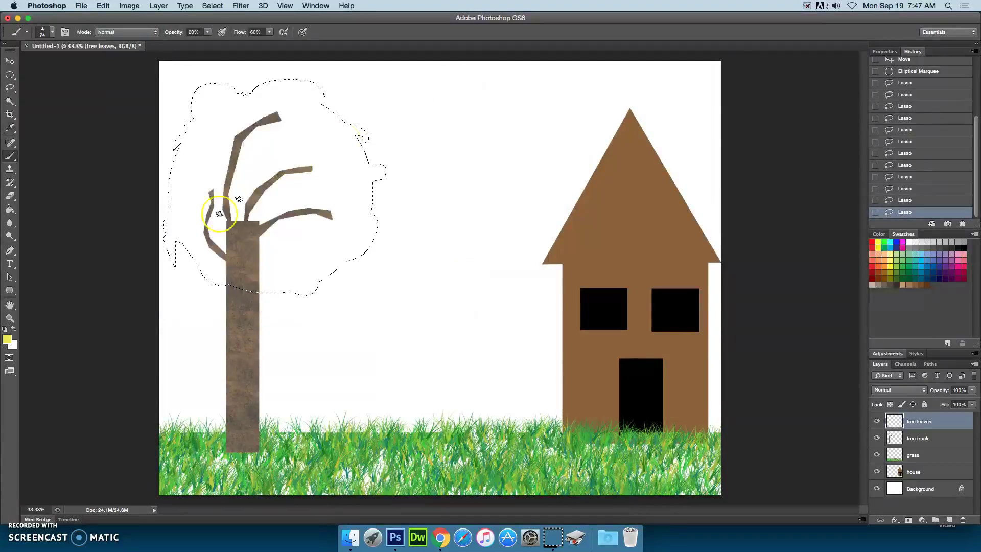
Set the background colour to orange-red #ec4214 and return to the Brush tool.
left_click(14, 346)
left_click_drag(332, 231, 332, 230)
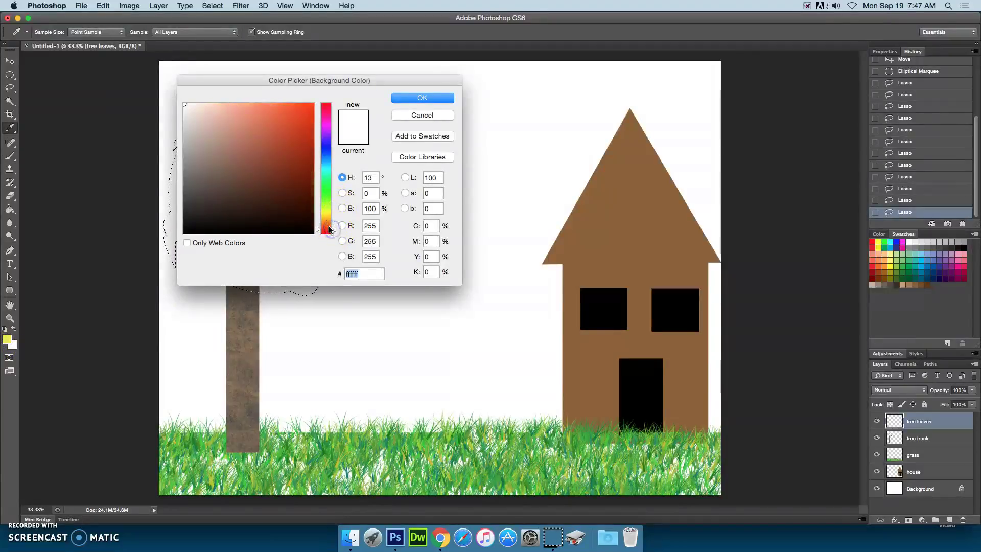
left_click_drag(296, 121, 308, 109)
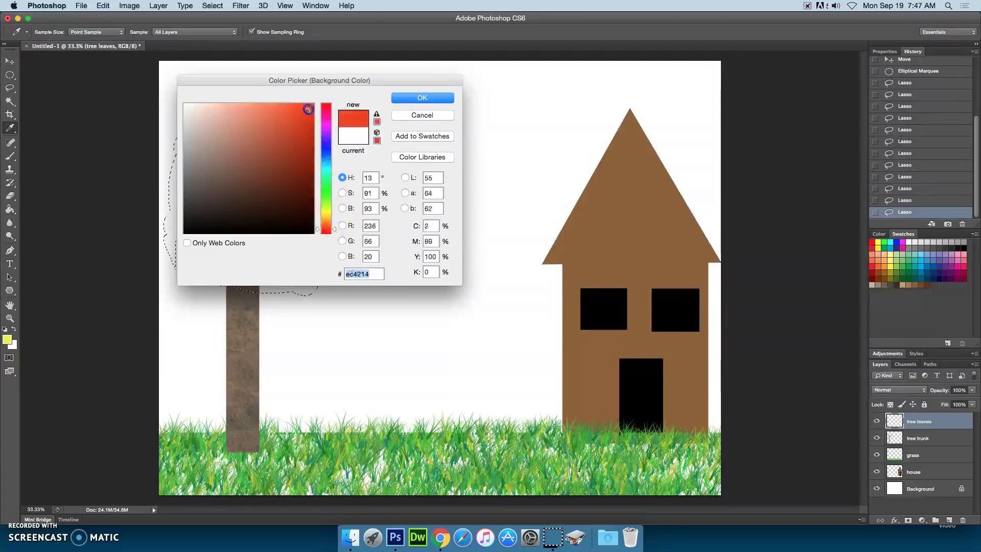
left_click(421, 102)
key("b")
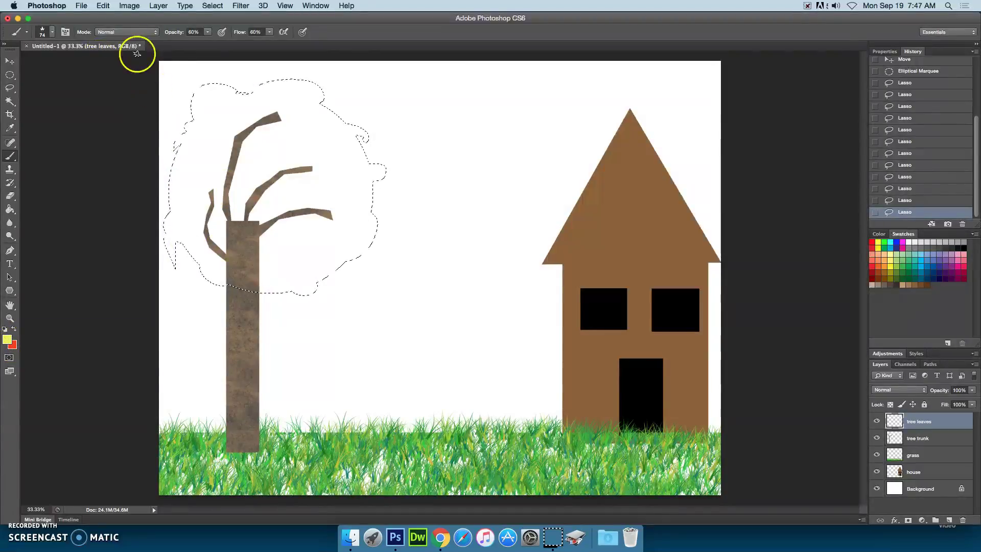
Brush a first patch of leaves near the crown's top, and change the foreground colour to a slightly deeper yellow.
left_click_drag(220, 102, 209, 118)
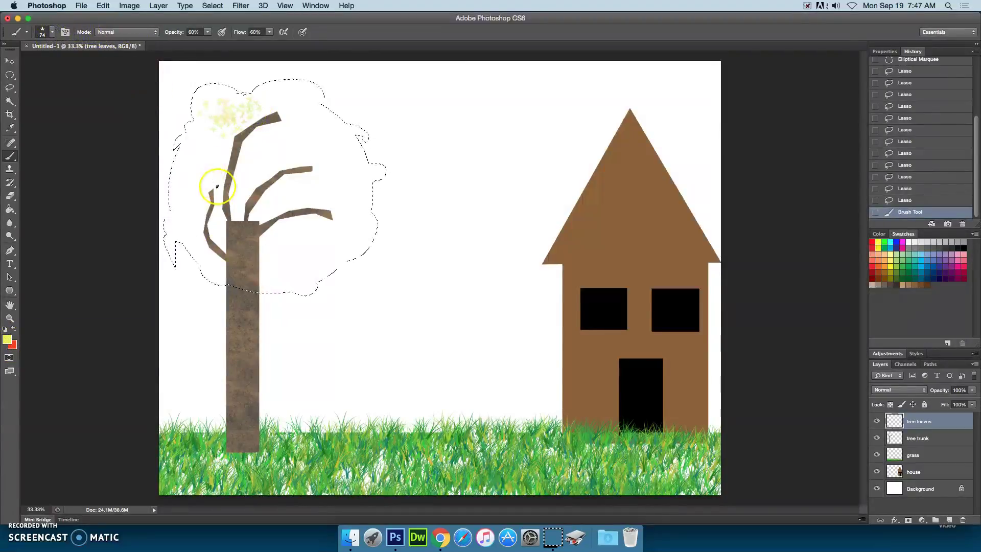
left_click(8, 339)
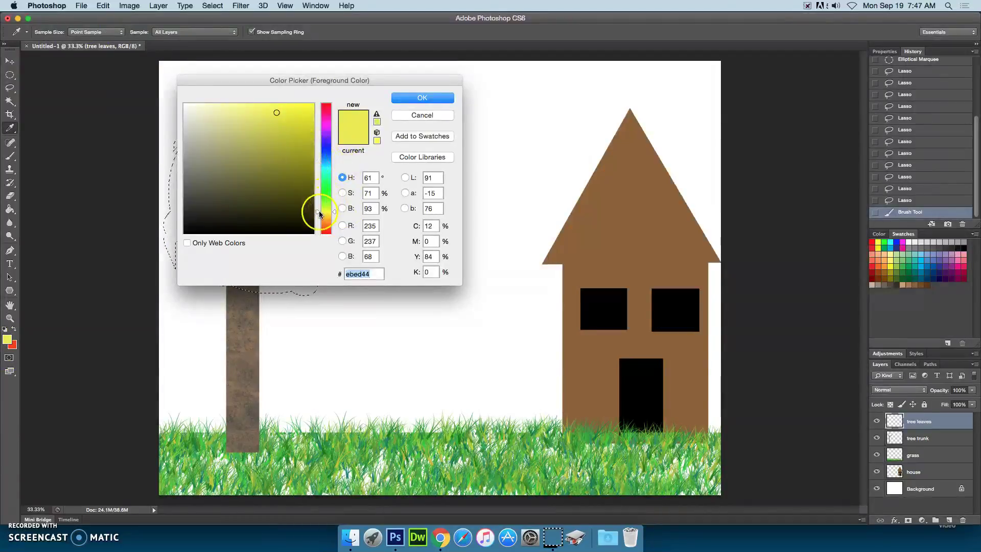
left_click(302, 167)
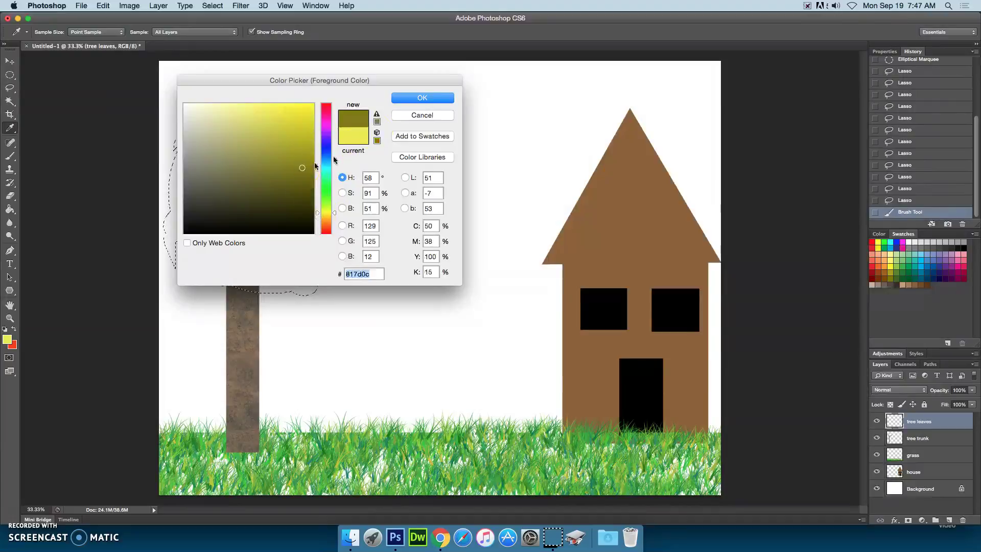
left_click(408, 97)
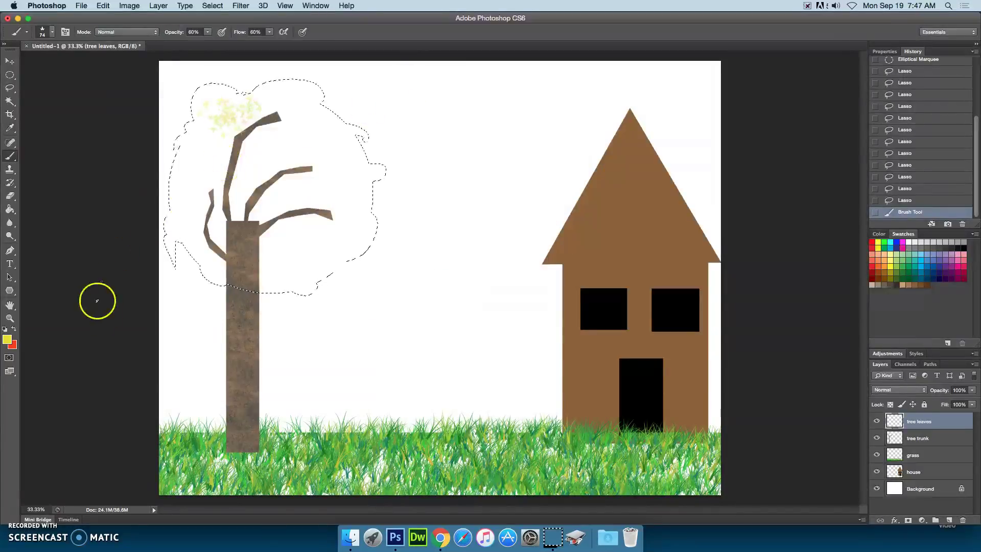
Paint scattered yellow-orange leaves across the branches and along the lower edge of the selected crown with the 74 px brush.
left_click_drag(278, 166, 270, 148)
mouse_move(275, 143)
left_mouse_down()
mouse_move(289, 136)
mouse_move(337, 204)
mouse_move(233, 277)
left_mouse_up()
left_click_drag(160, 248, 444, 162)
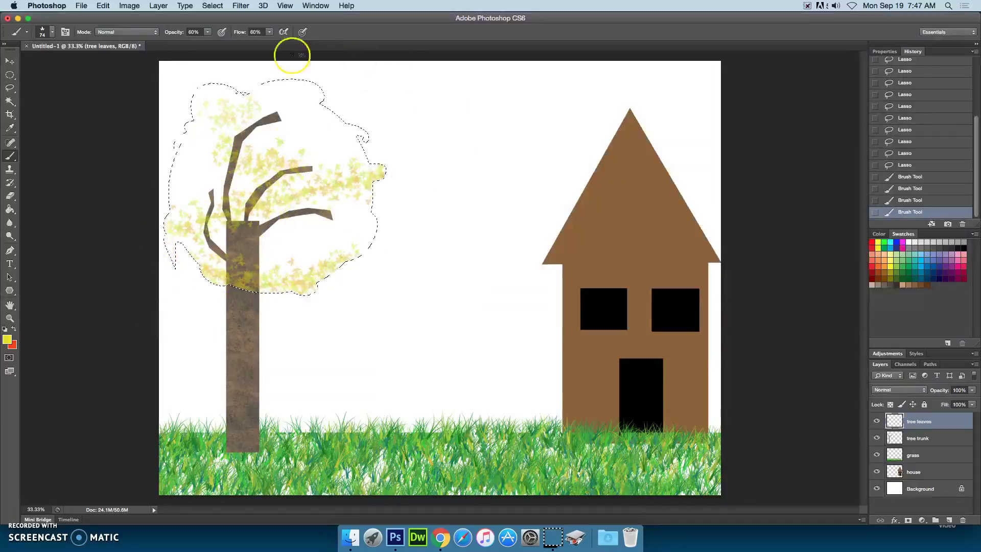
left_click_drag(202, 111, 503, 263)
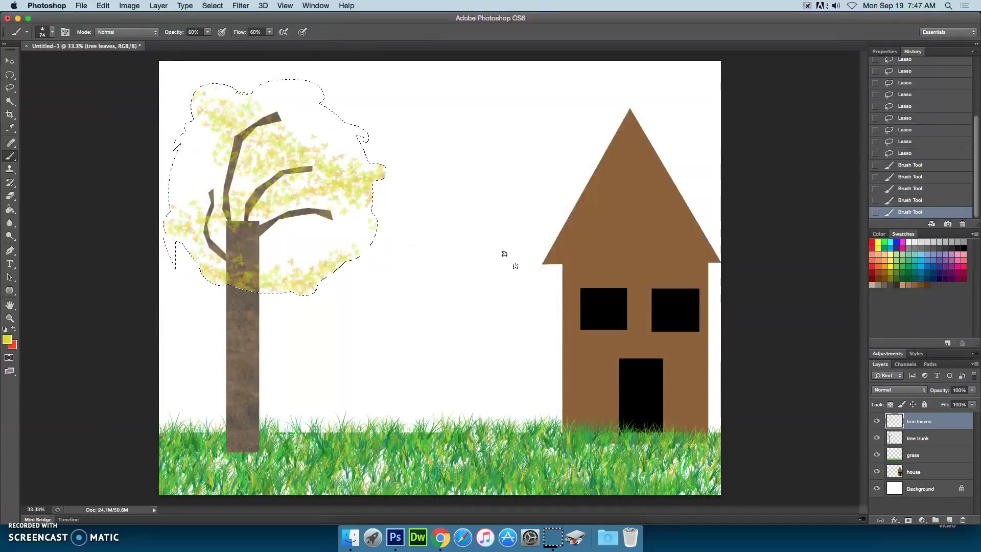
Enlarge the leaf brush to 193 px and paint repeated strokes over the selection until foliage fills the whole crown.
left_click(53, 32)
left_click(87, 63)
mouse_move(358, 139)
left_mouse_down()
mouse_move(346, 120)
mouse_move(59, 200)
left_mouse_up()
left_click_drag(291, 232, 457, 287)
left_click_drag(382, 330, 214, 225)
left_click_drag(115, 85, 337, 102)
left_click_drag(388, 174, 33, 280)
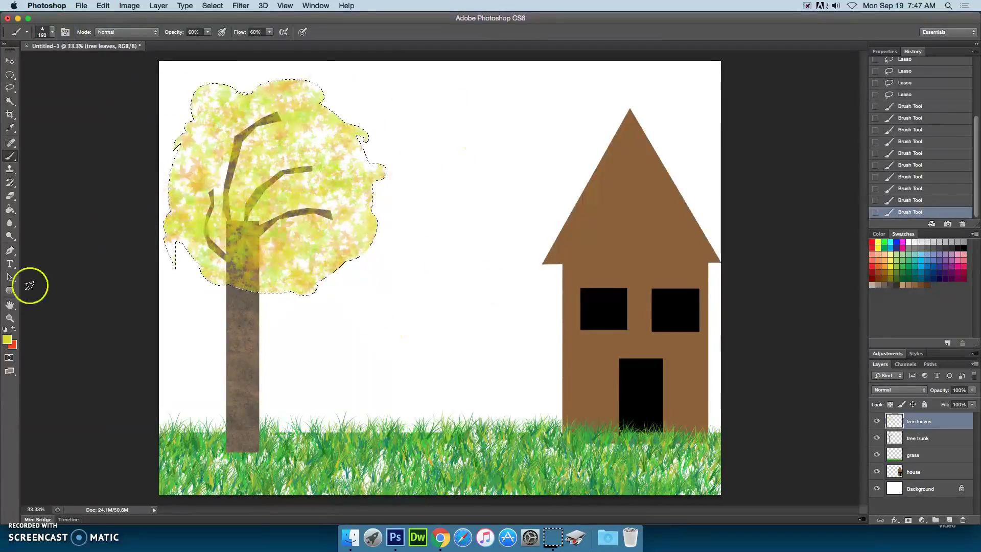
left_click_drag(387, 159, 9, 83)
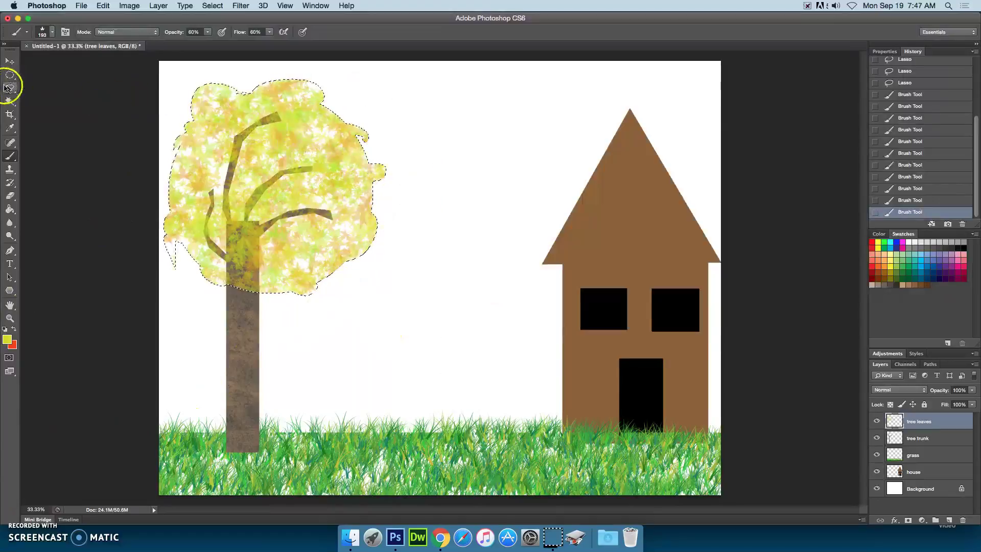
mouse_move(121, 191)
left_mouse_down()
mouse_move(363, 190)
mouse_move(266, 204)
left_mouse_up()
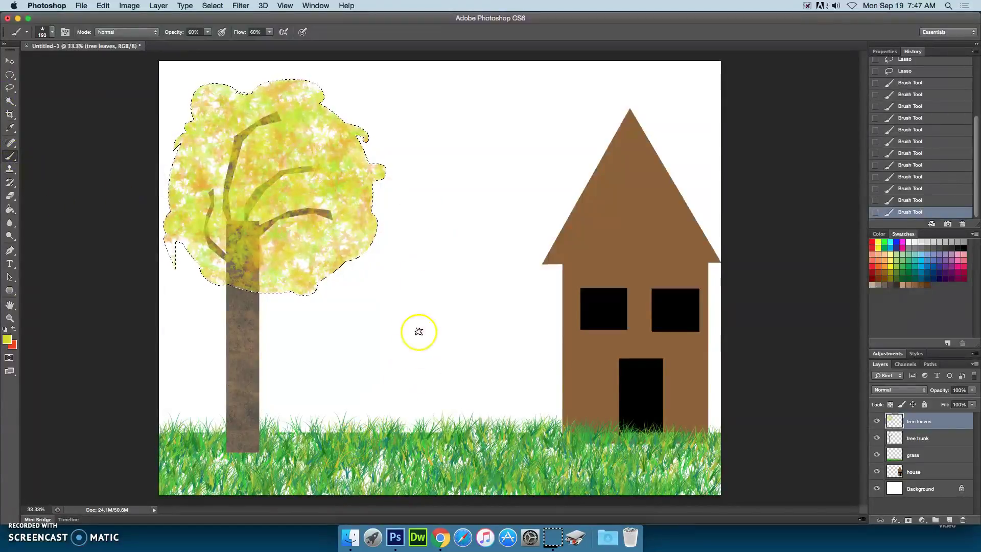
Deselect the crown and move the leaves slightly up and away from the house.
left_click(11, 61)
key("super+d")
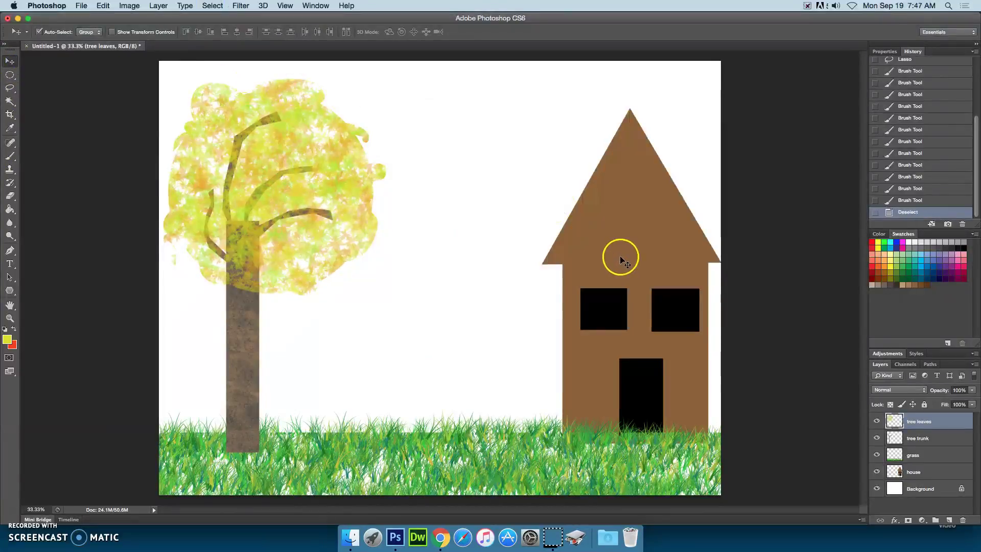
left_click_drag(275, 163, 258, 152)
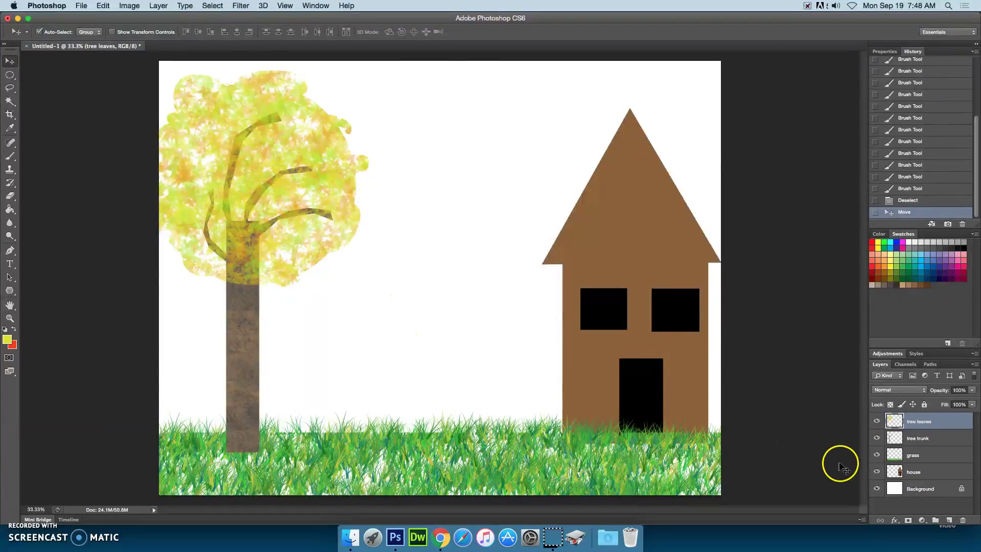
Move the grass layer to the top of the layer stack, above tree leaves, so it covers the trunk's base.
left_click_drag(953, 455, 946, 417)
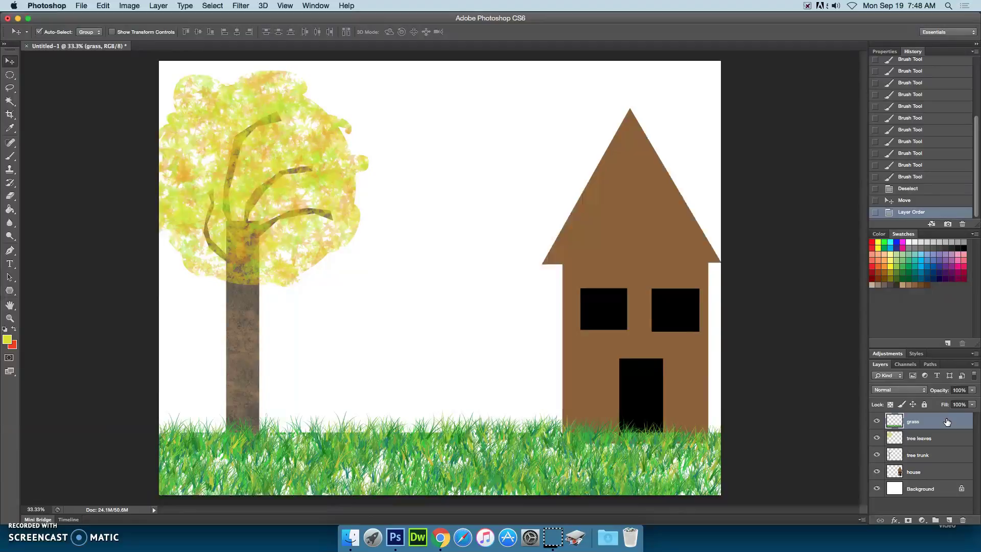
left_click_drag(946, 419, 964, 435)
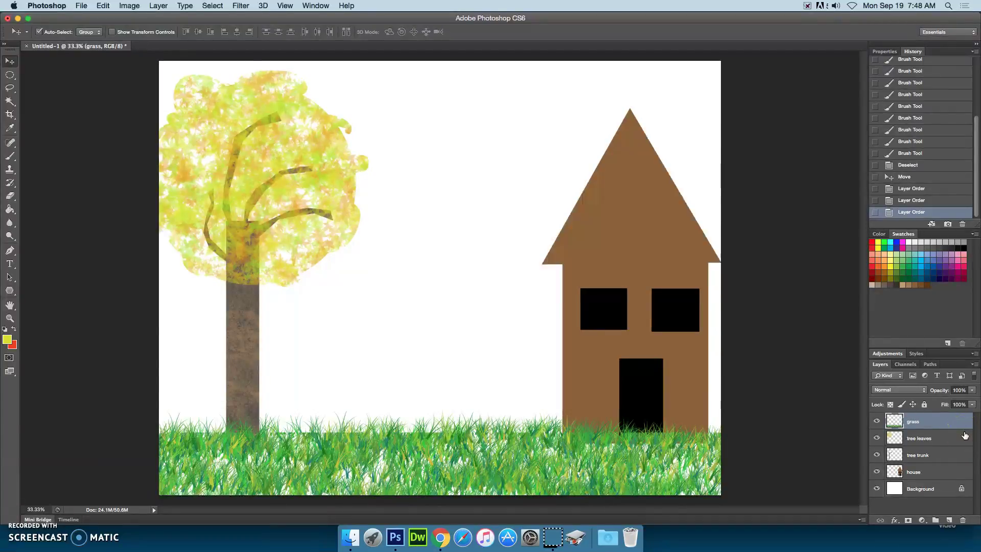
left_click(962, 431)
left_click(941, 411)
Create a new white RGB document 3 by 3 inches at 300 pixels per inch.
left_click(82, 6)
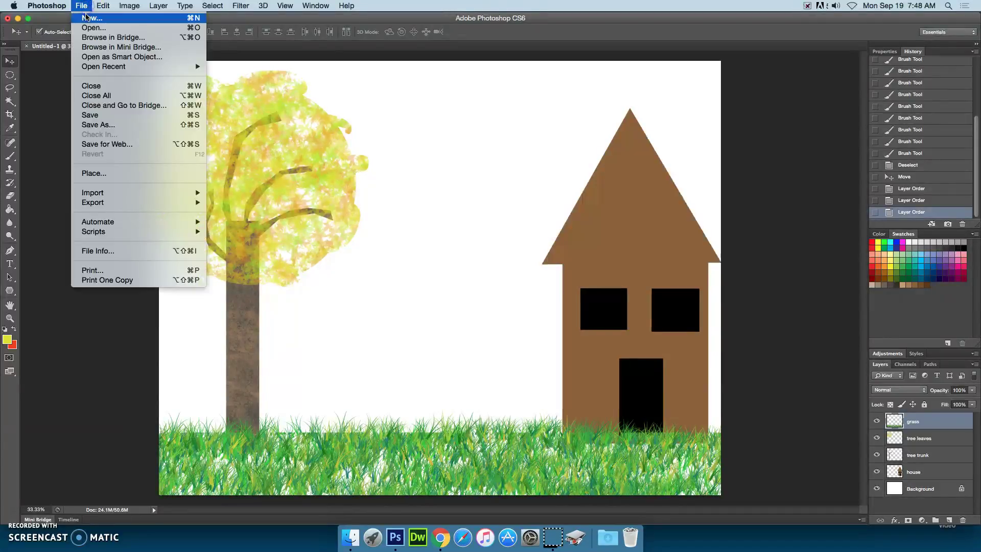
left_click(84, 17)
double_click(383, 194)
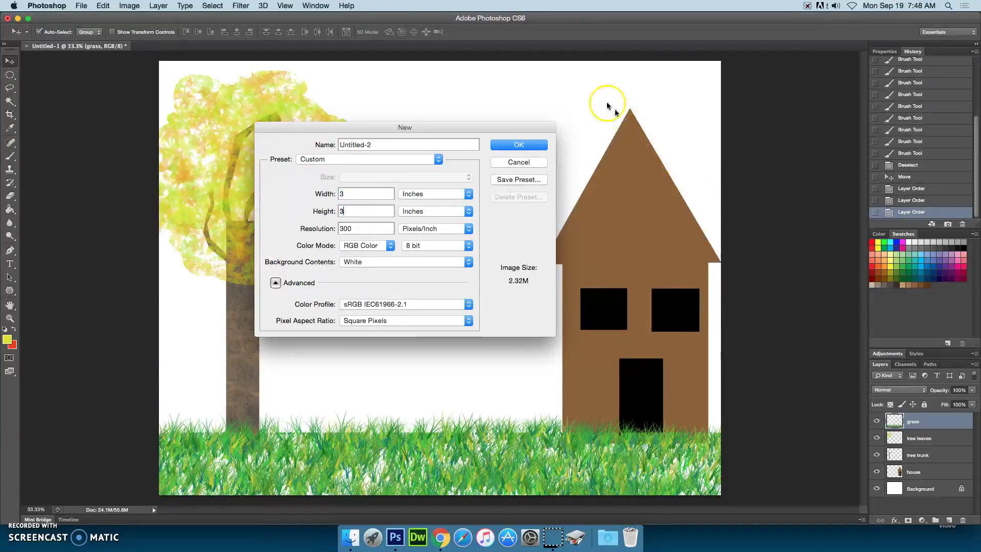
left_click(507, 145)
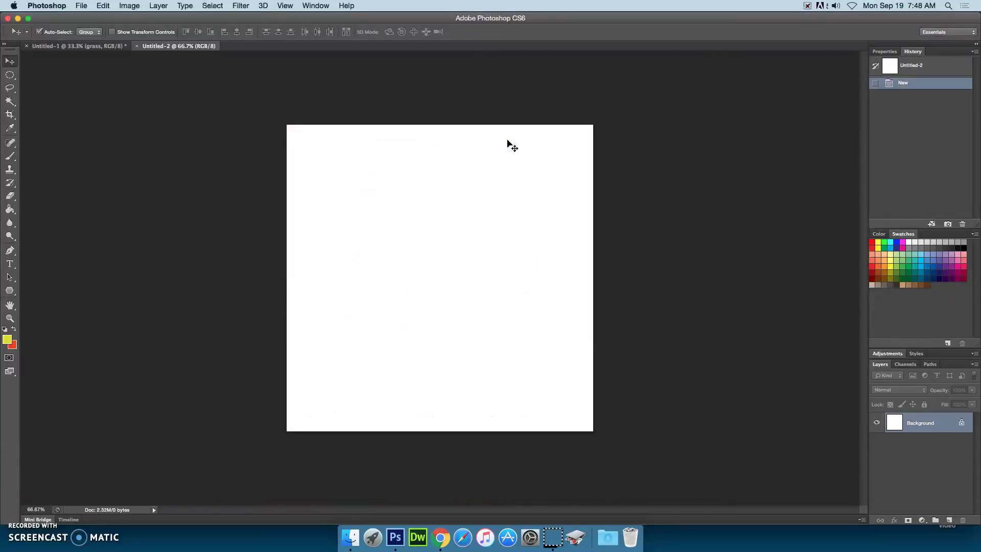
Reset the colours to default black and white, and choose the Luminari font for the Horizontal Type tool.
left_click(586, 72)
left_click(4, 331)
left_click(12, 266)
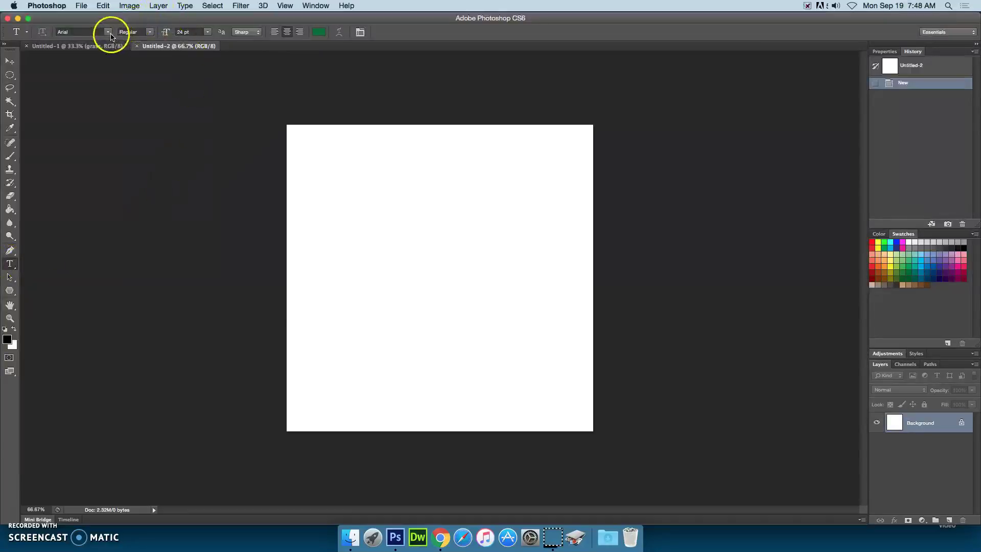
left_click(108, 32)
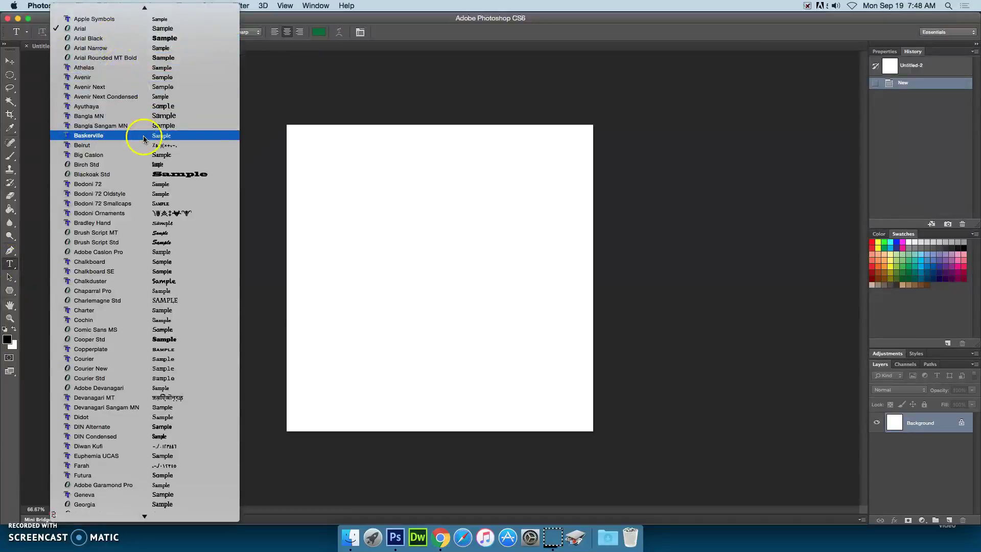
scroll(138, 135, "down", 2)
scroll(139, 137, "down", 10)
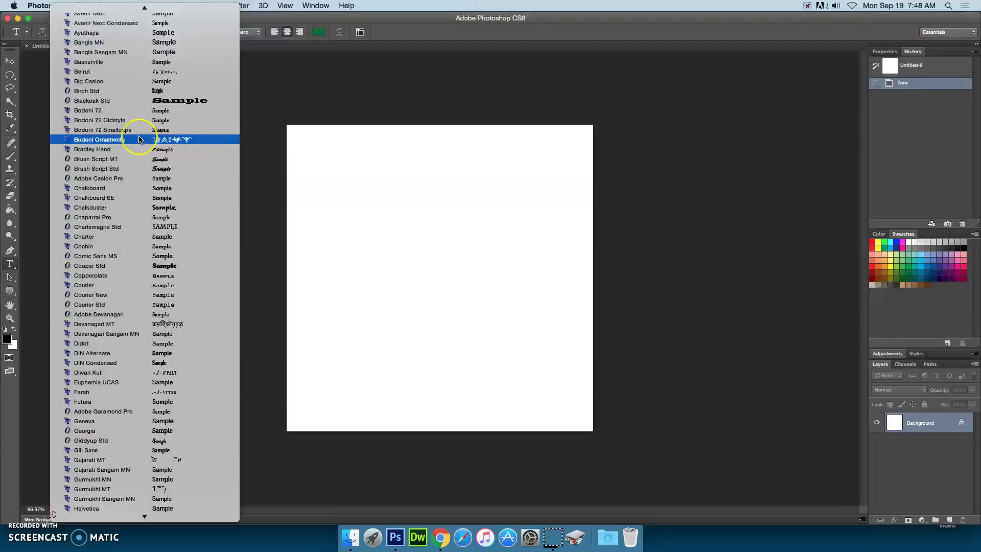
scroll(140, 137, "down", 1)
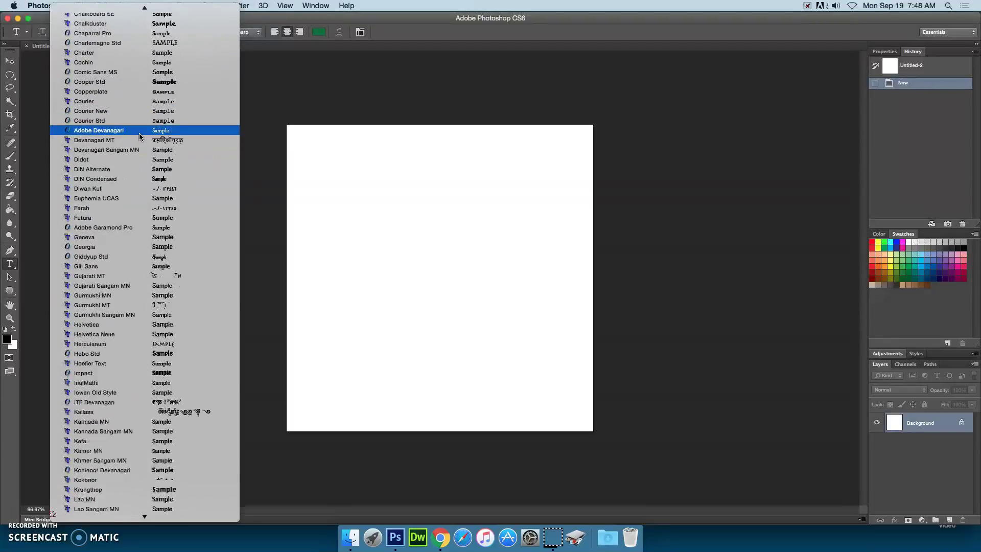
scroll(139, 137, "down", 4)
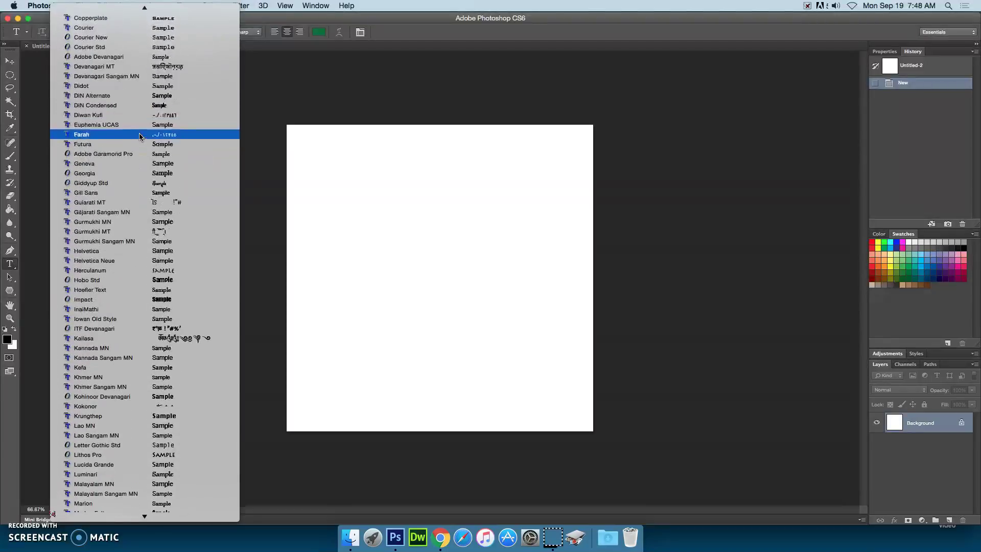
scroll(140, 136, "down", 3)
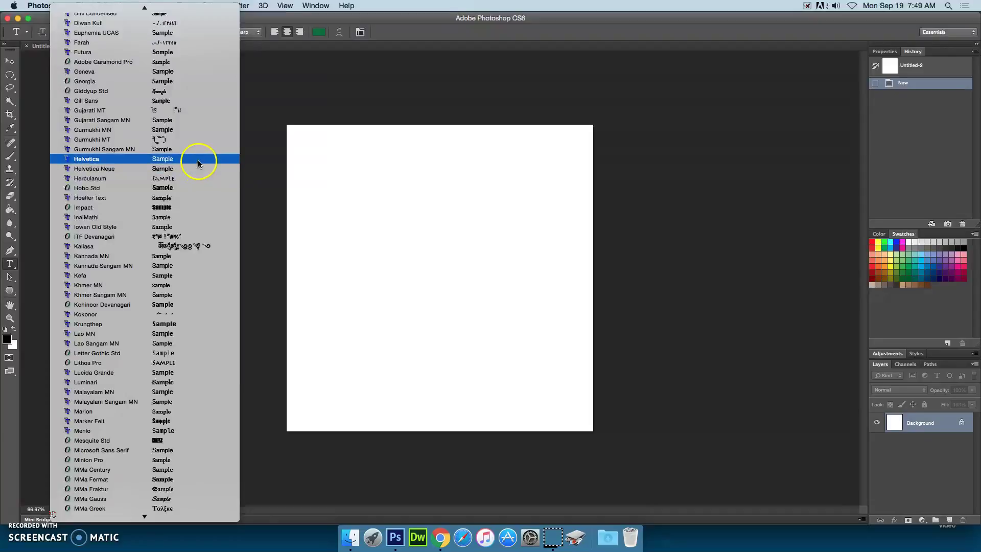
left_click(235, 382)
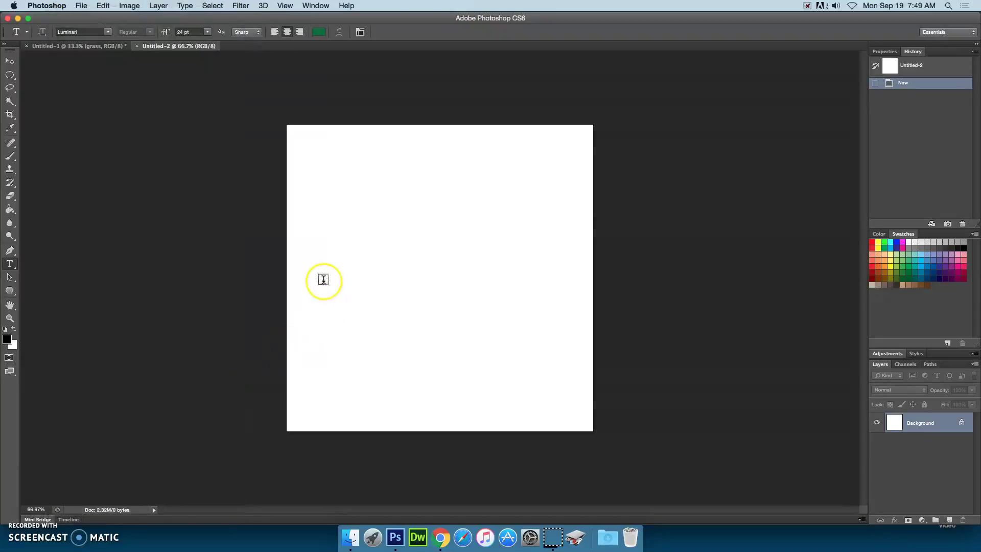
Enter a first name as a text line on the new canvas and set its colour to near-black #000402.
left_click(323, 280)
type("Kristen")
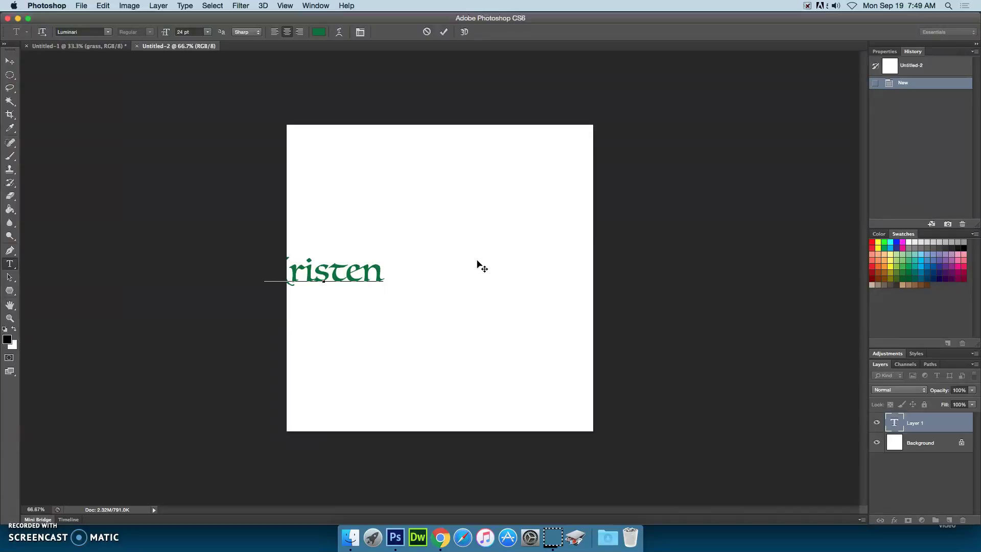
key("super+a")
left_click(321, 32)
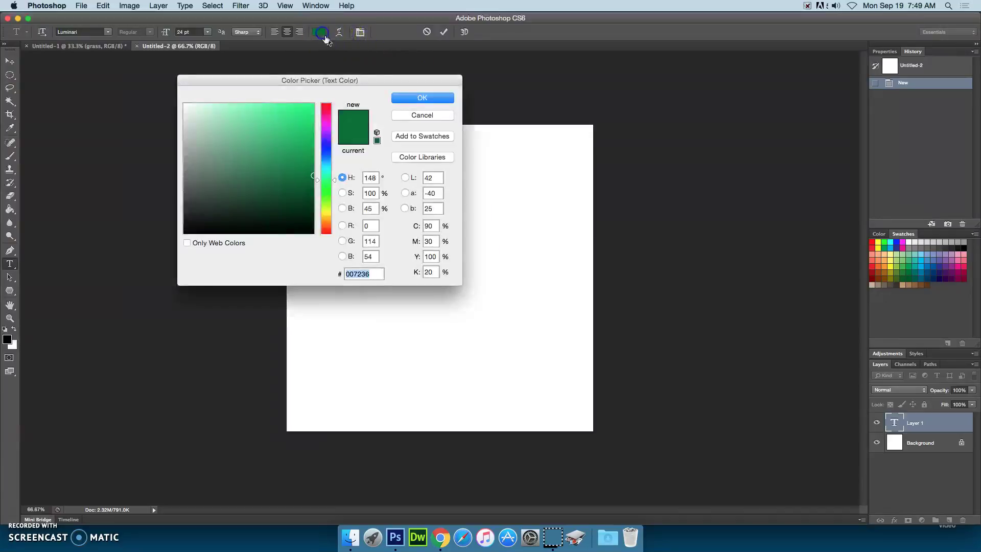
left_click(303, 234)
left_click_drag(304, 235, 303, 233)
left_click(313, 233)
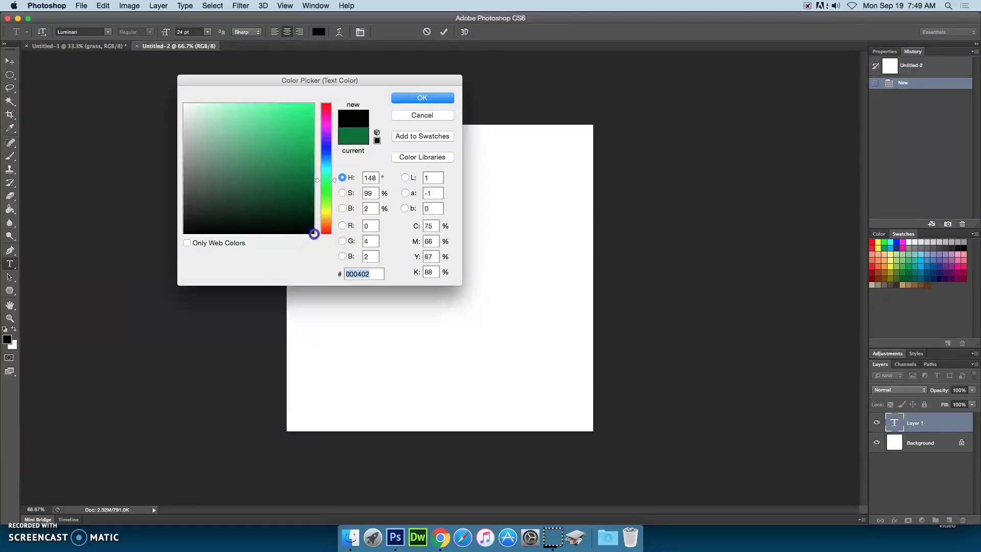
left_click(422, 97)
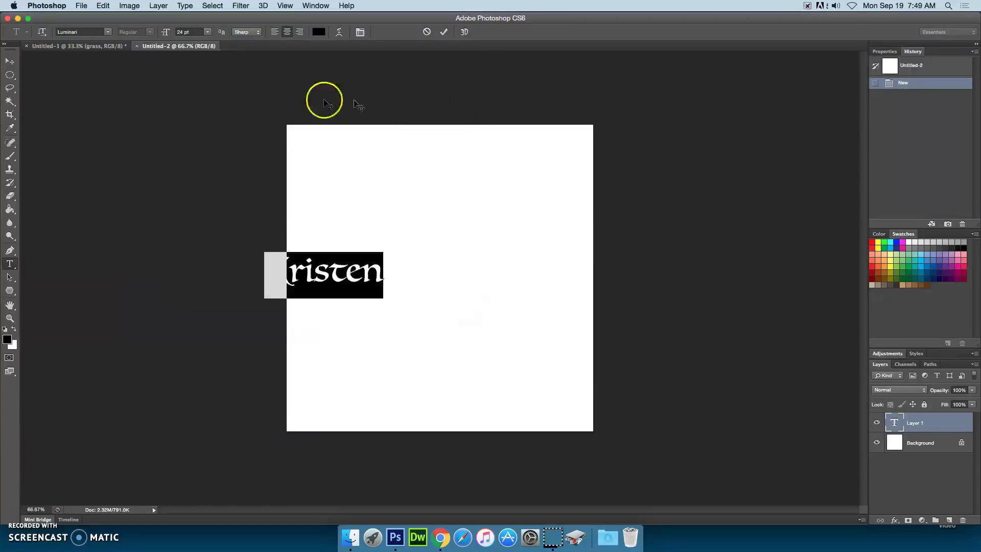
Move the name text to the centre of the canvas.
left_click(9, 62)
left_click_drag(342, 277, 449, 272)
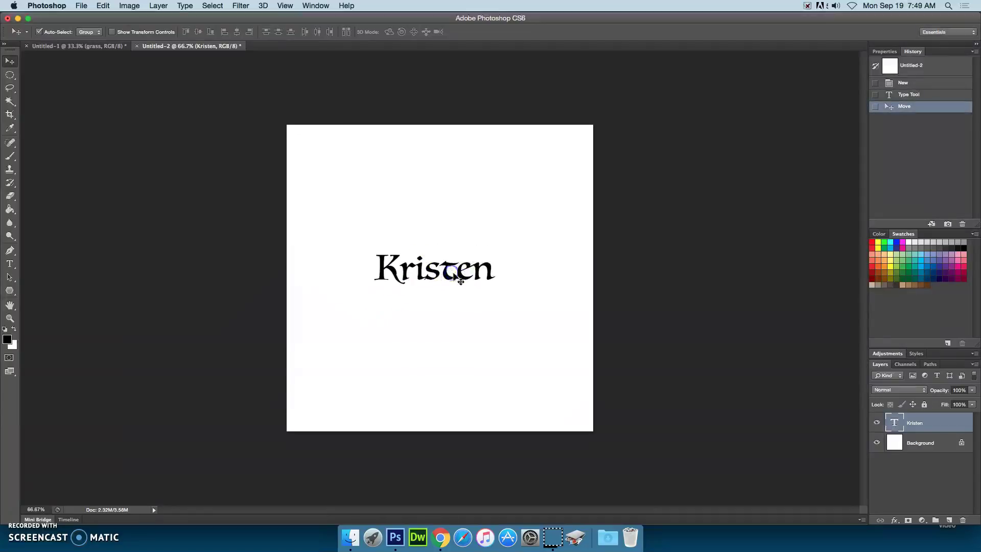
Activate the Crop tool for trimming the canvas around the name.
left_click(10, 114)
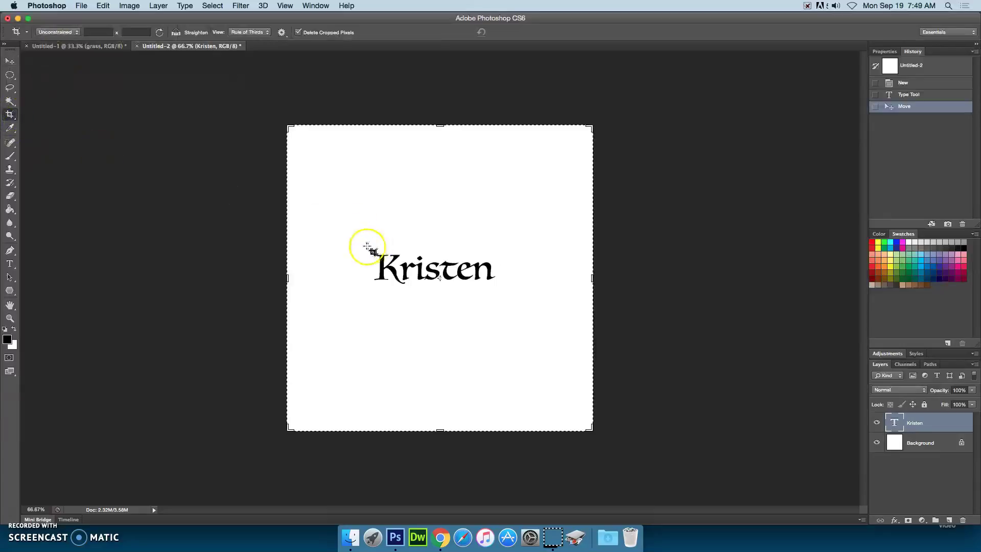